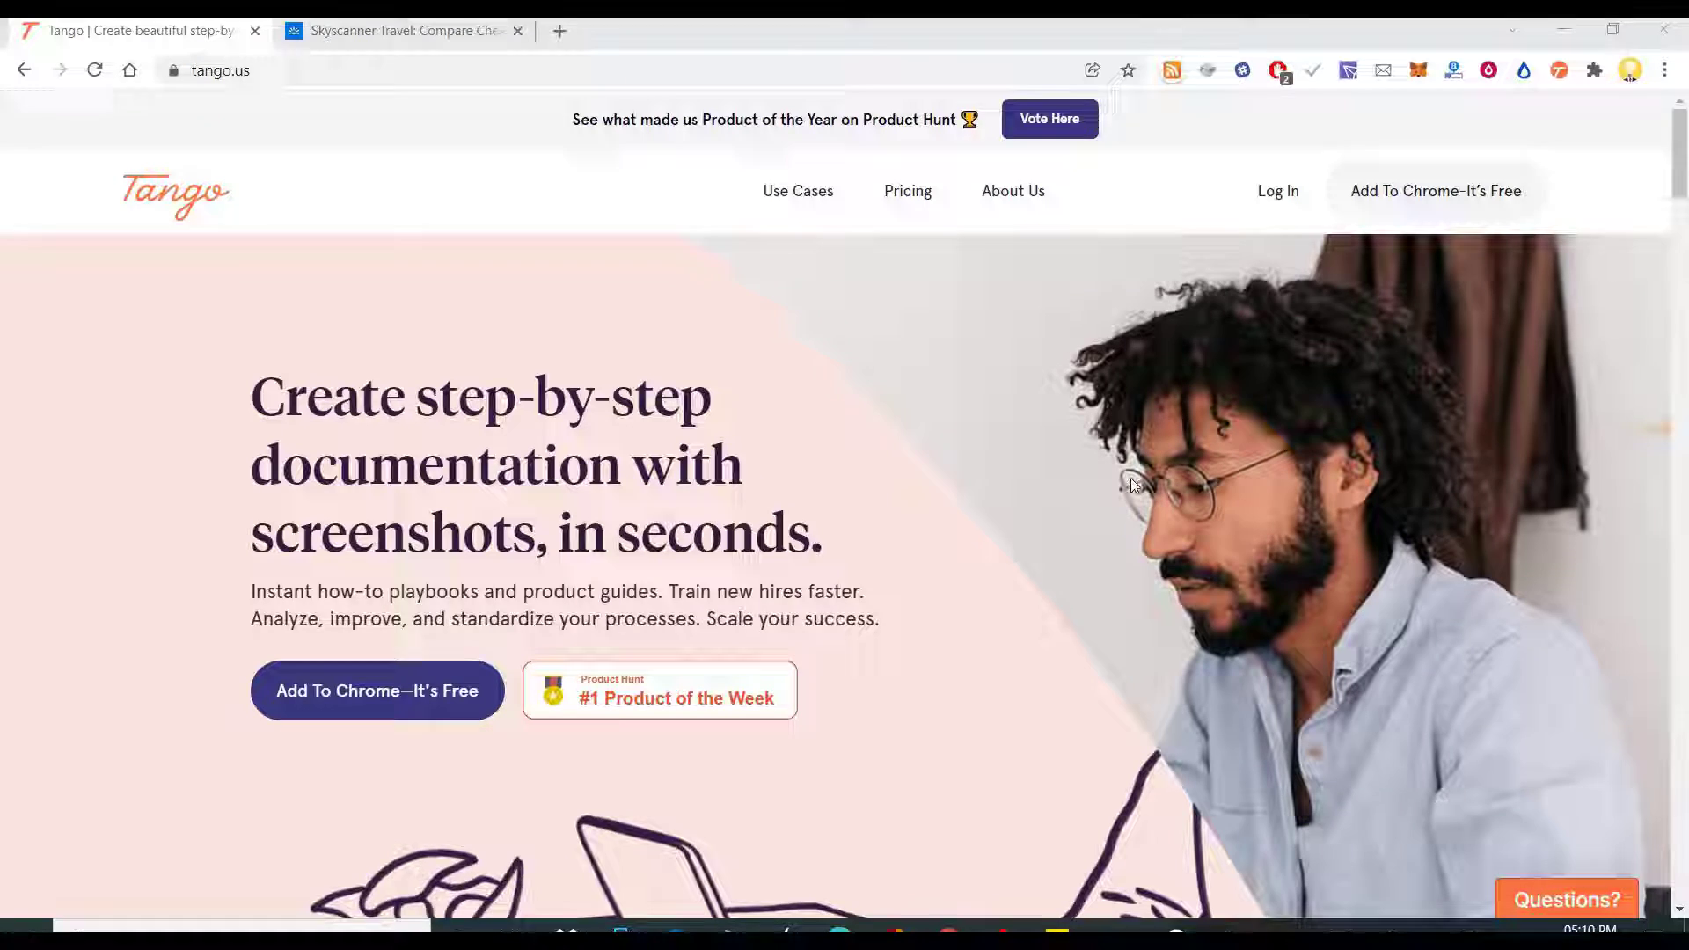
# Step: Look through the Tango homepage, including its section on how the product works
pyautogui.scroll(-6, 1131, 485)
pyautogui.scroll(6, 1132, 485)
pyautogui.scroll(-10, 470, 278)
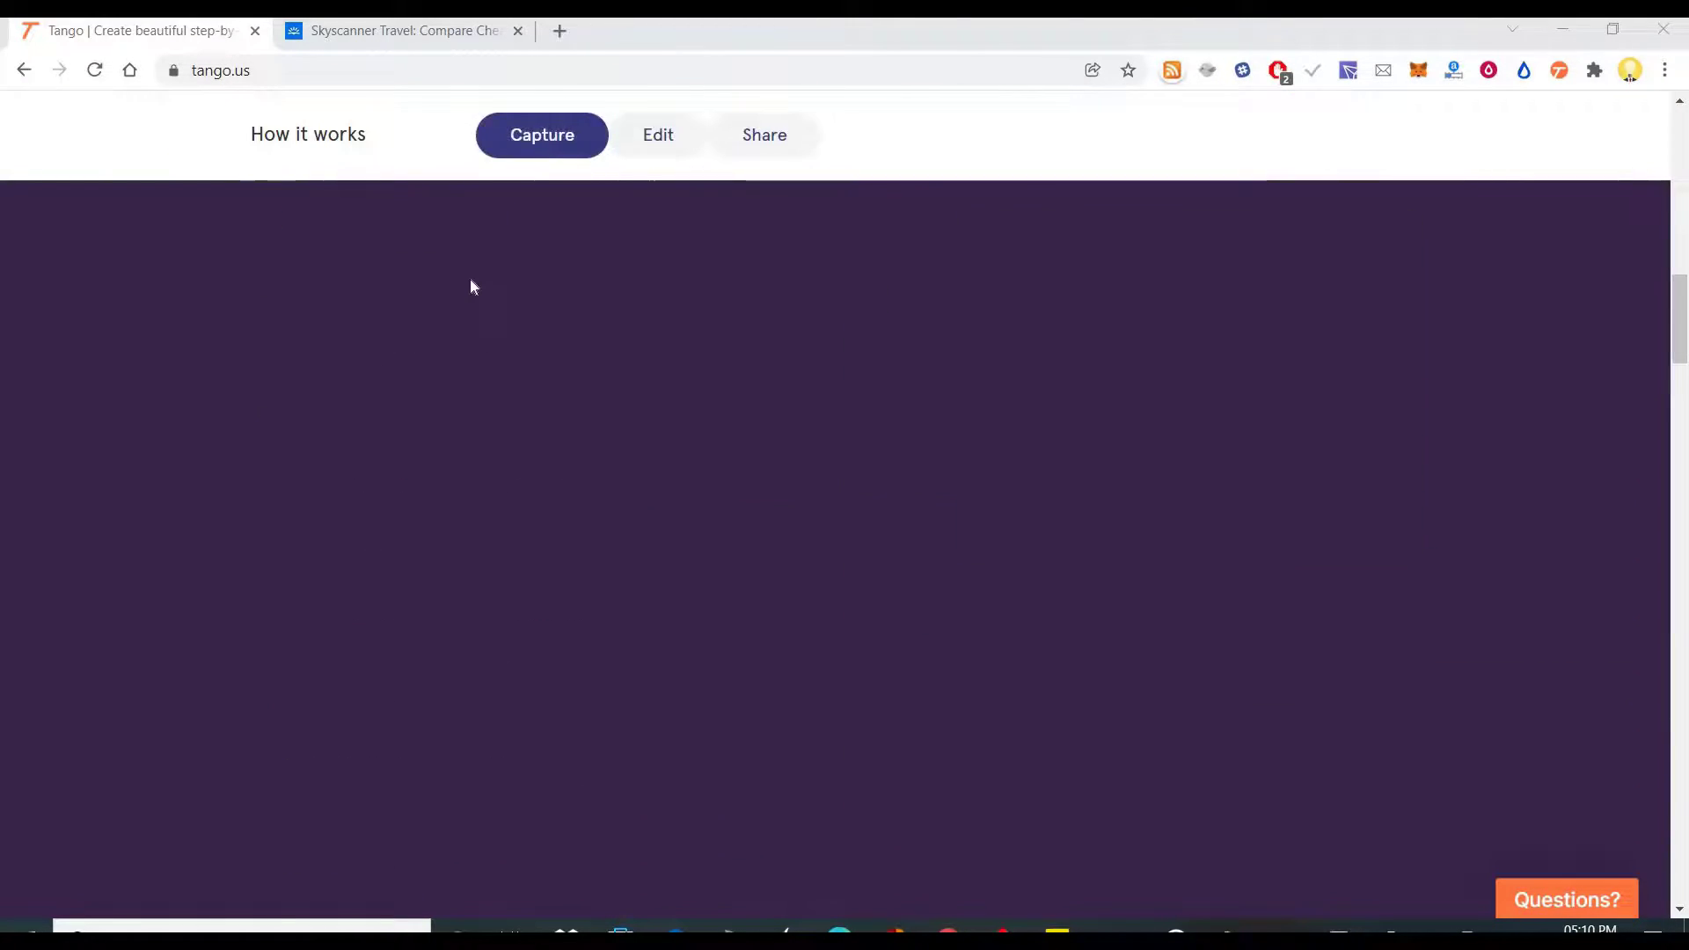
pyautogui.scroll(10, 470, 277)
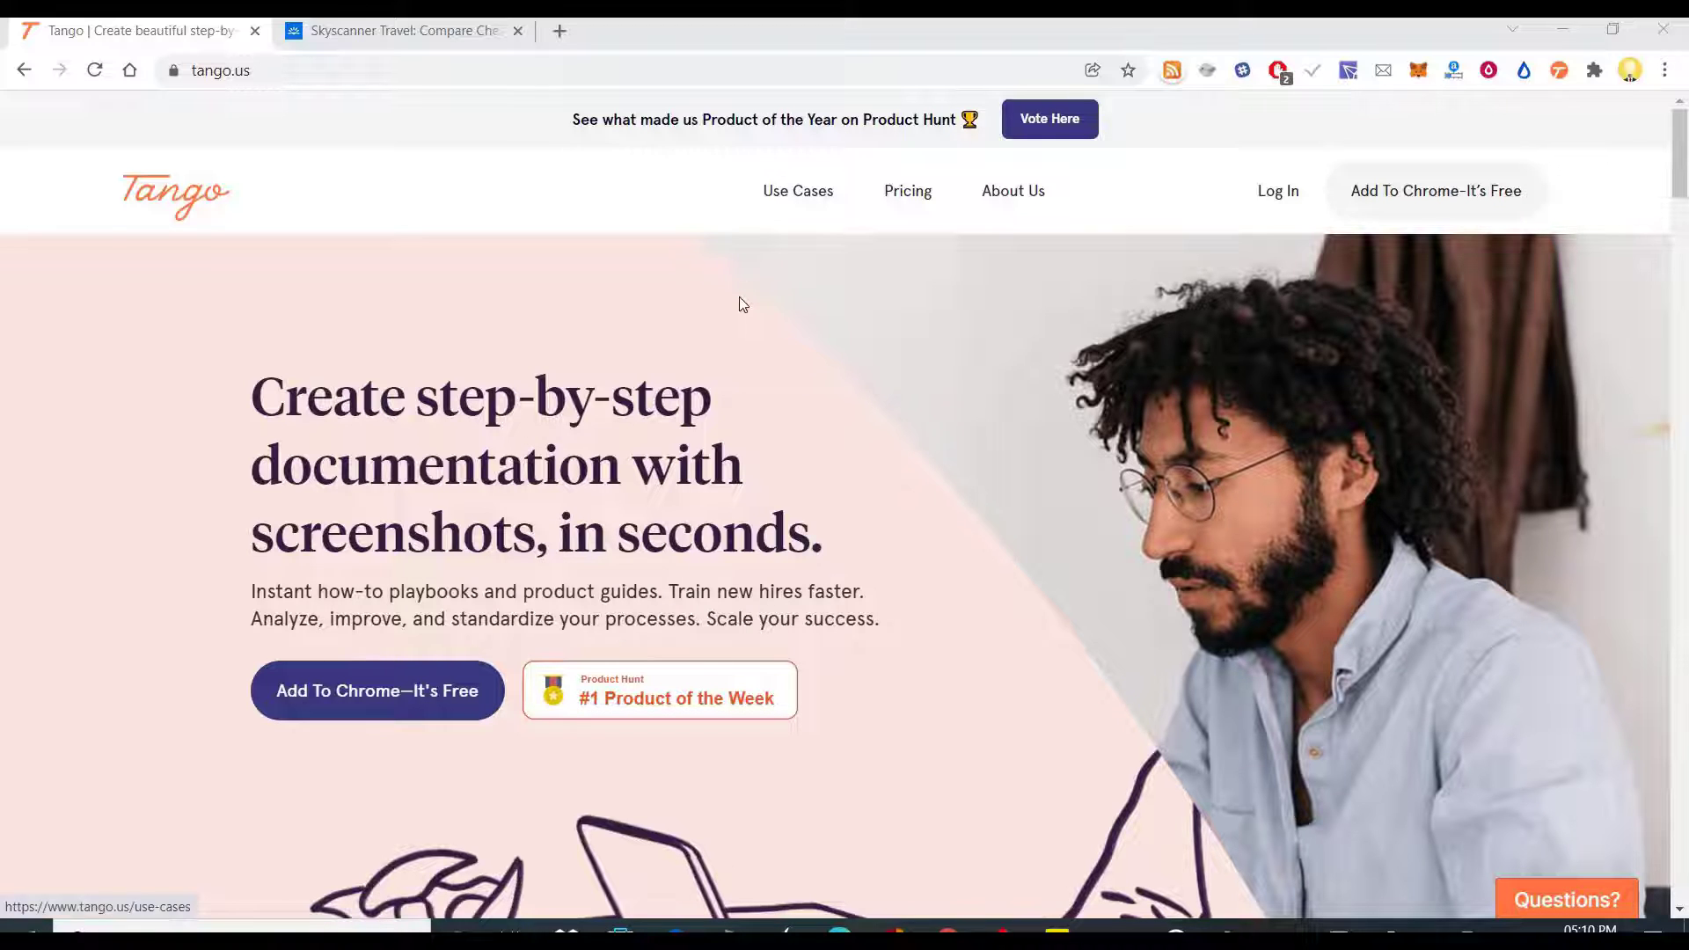
pyautogui.scroll(-8, 739, 302)
pyautogui.scroll(-15, 739, 303)
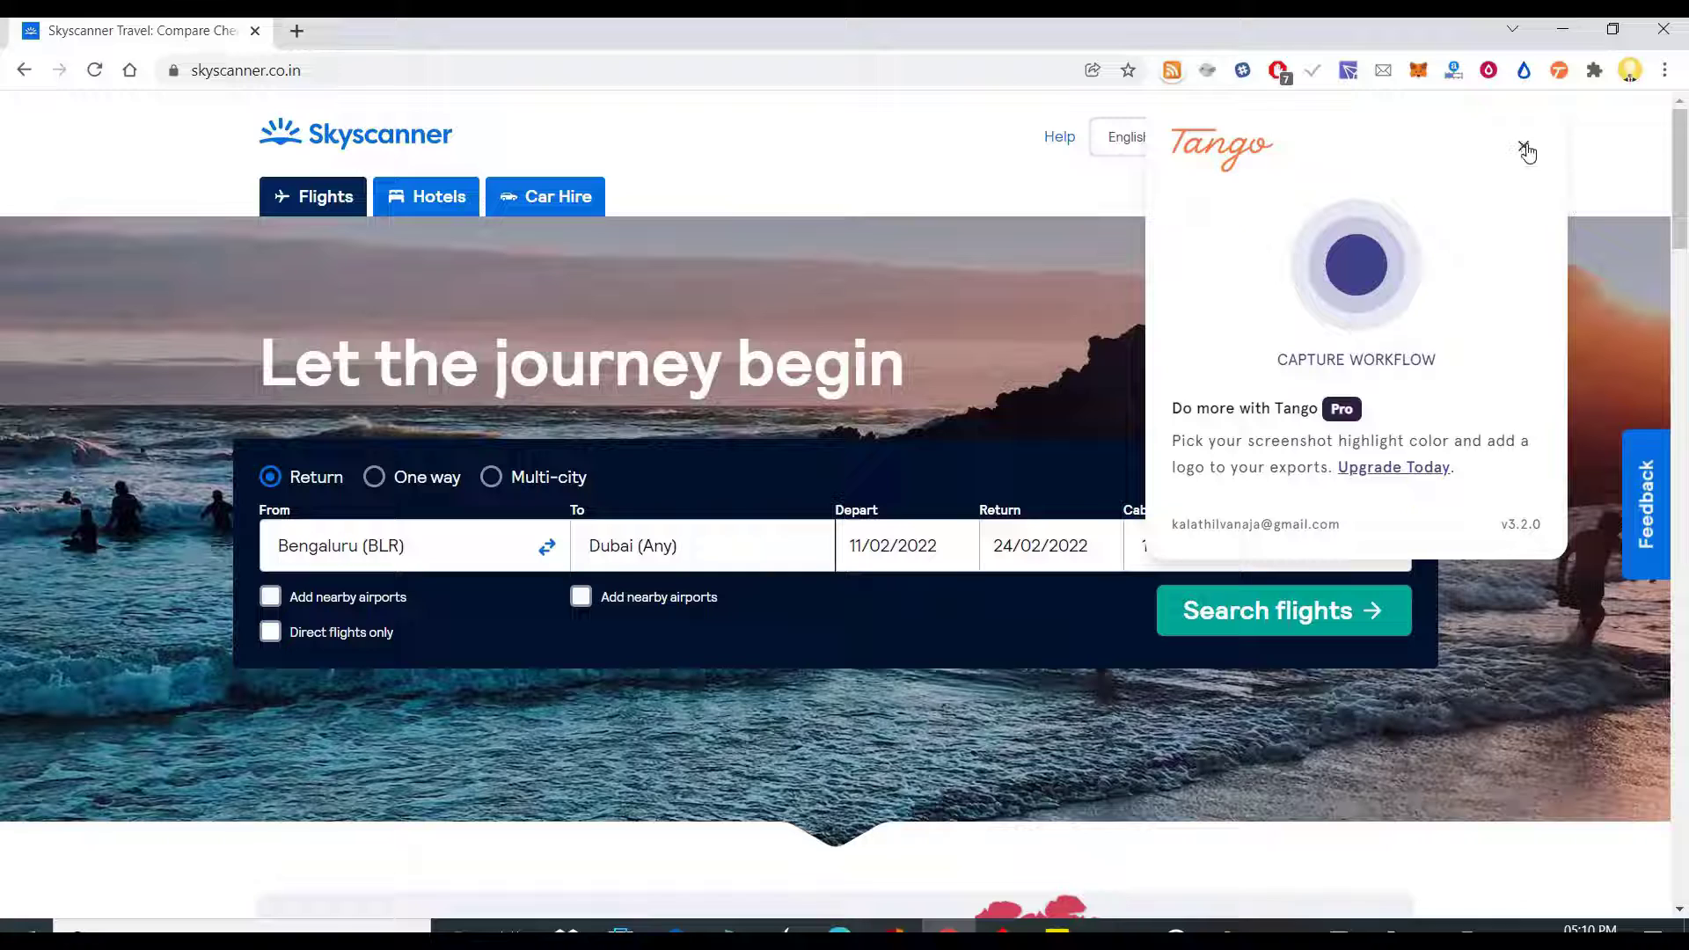
# Step: Start capturing a workflow with the Tango extension on the Skyscanner flights page
pyautogui.click(1523, 148)
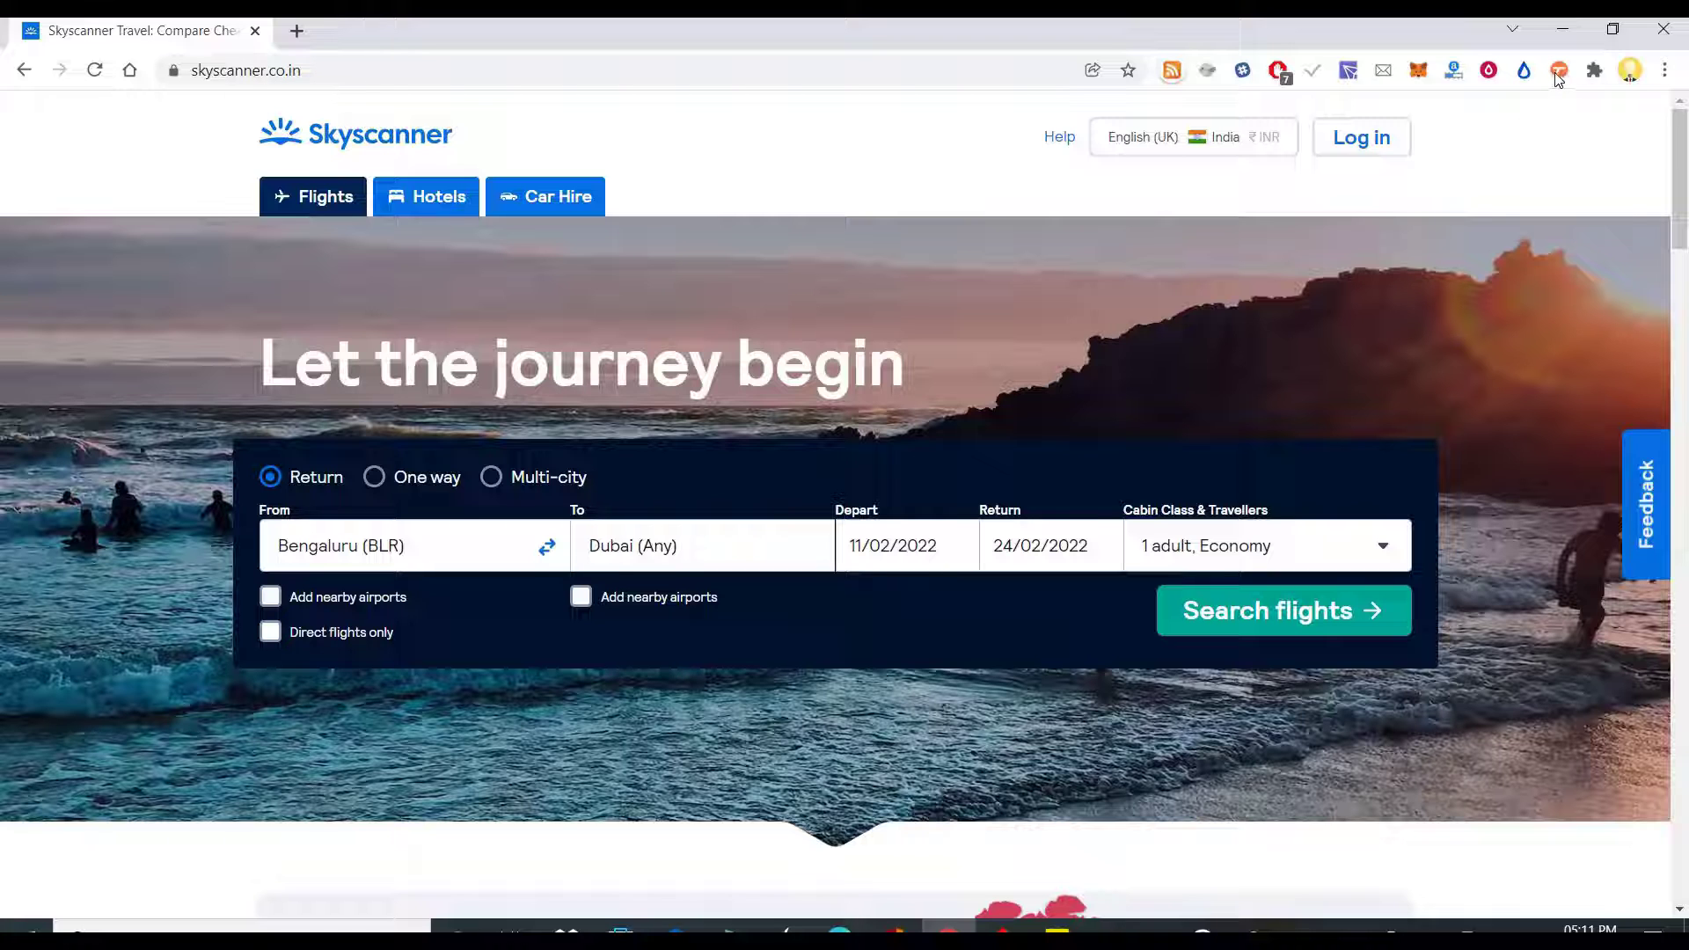
pyautogui.click(1347, 264)
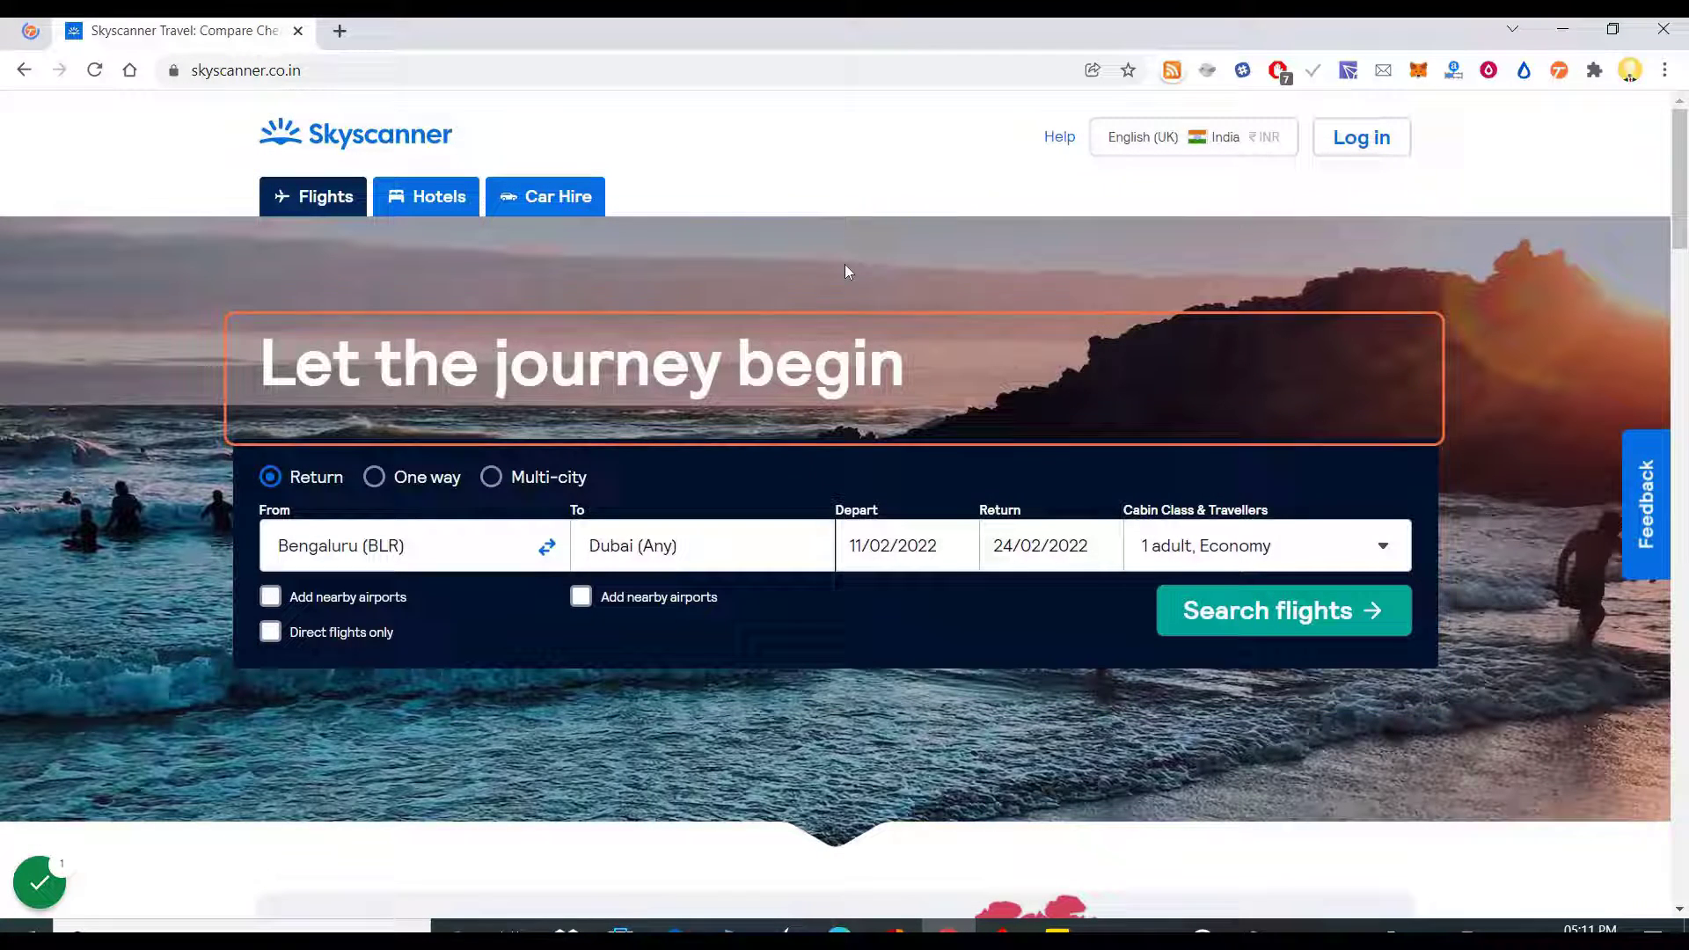
# Step: Set the flight's origin to New Delhi (DEL) and its destination to Moscow (Any)
pyautogui.click(387, 554)
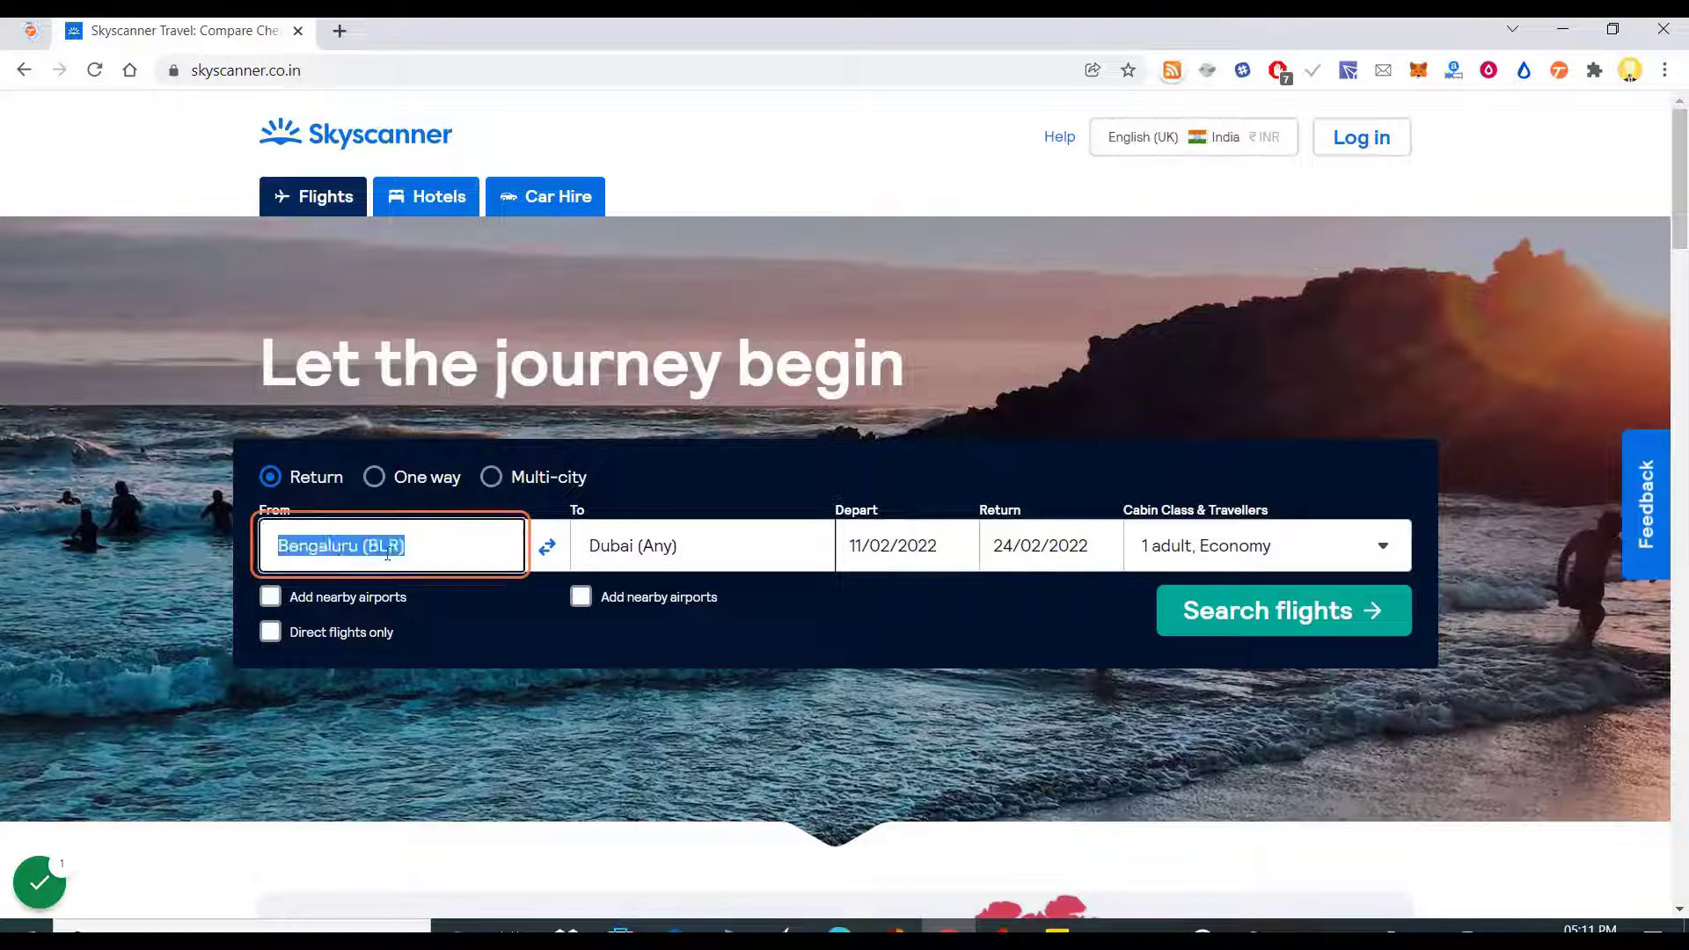
pyautogui.press('BackSpace')
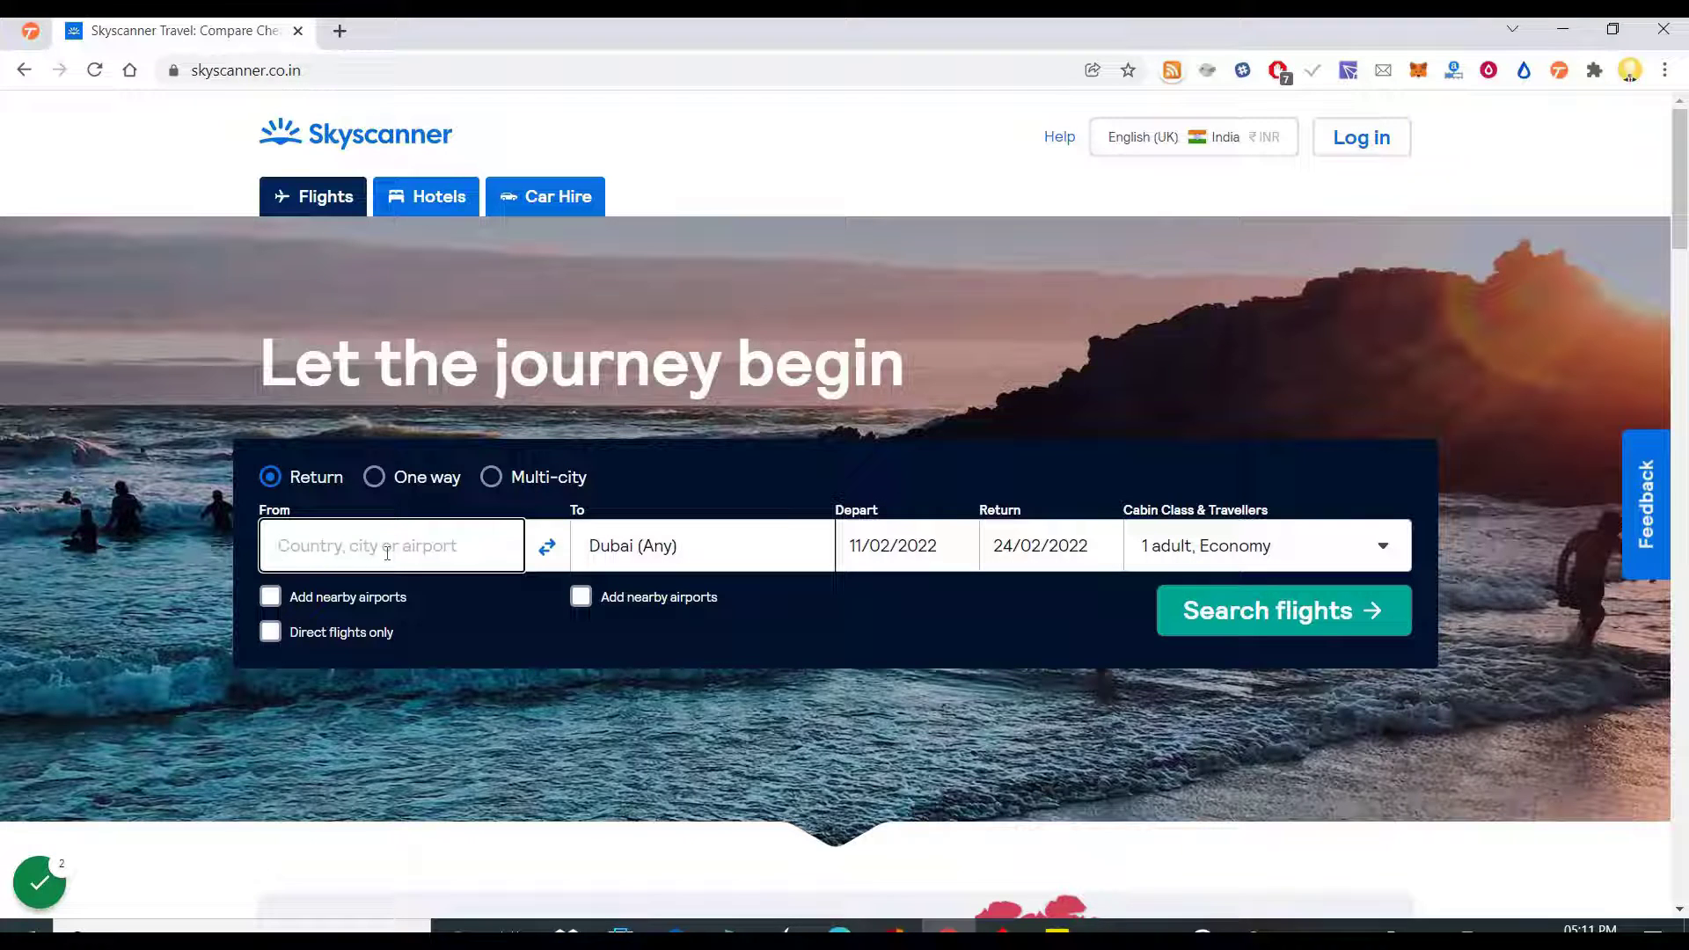
pyautogui.write('Delhi')
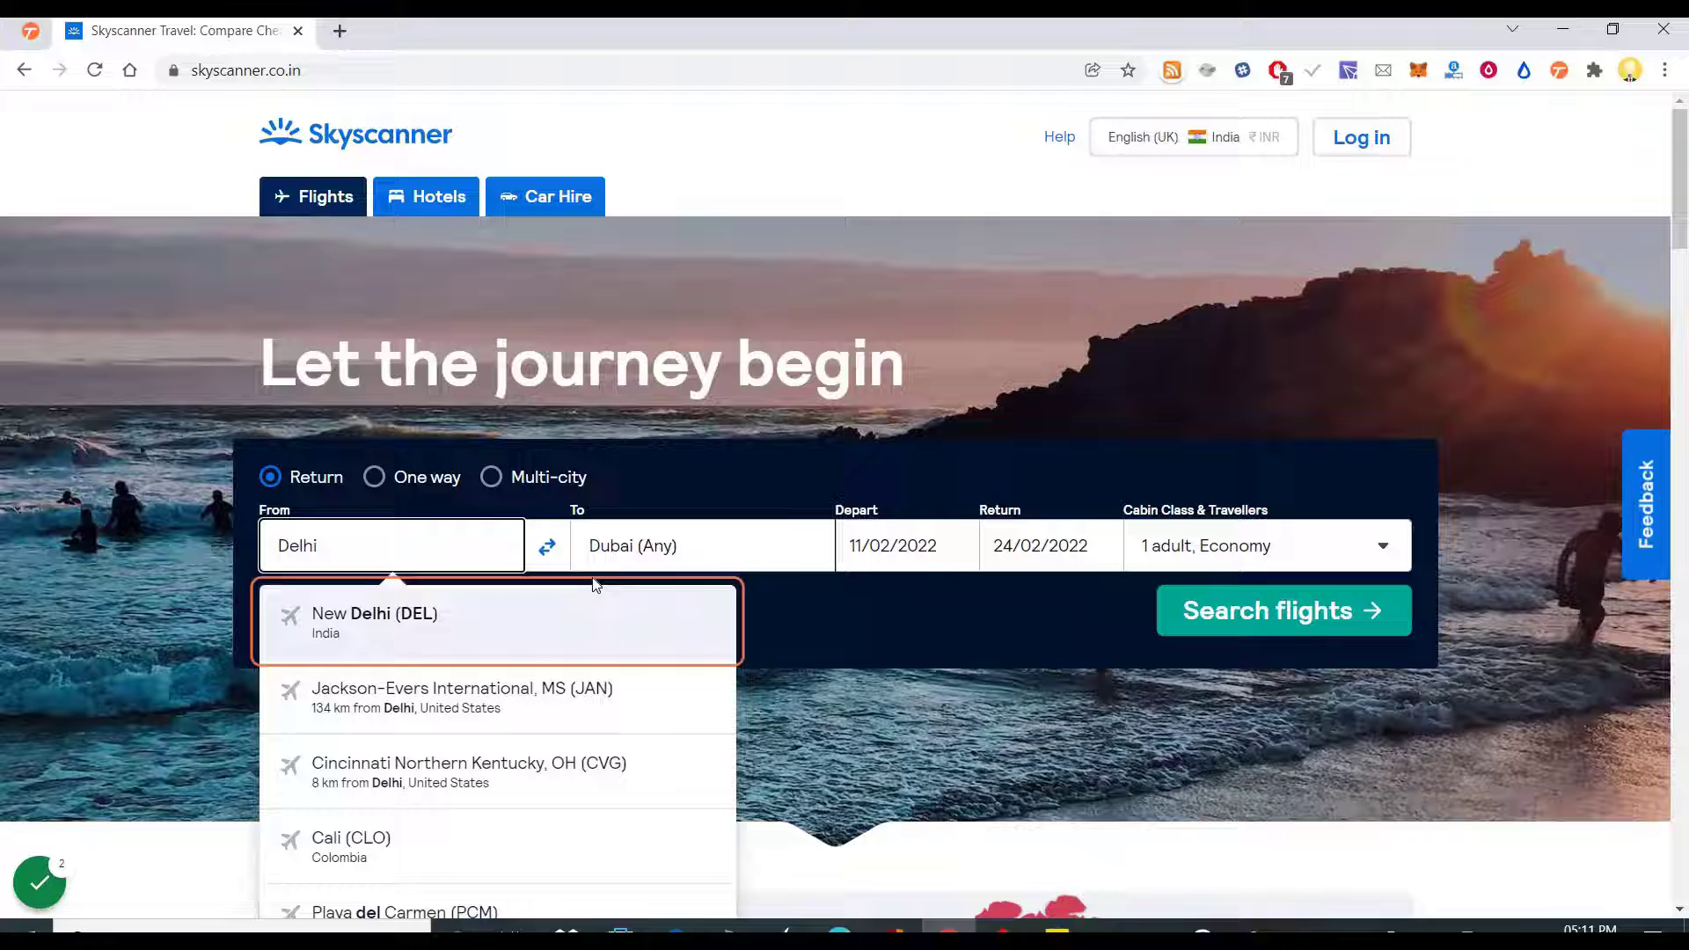
pyautogui.click(595, 585)
pyautogui.click(643, 551)
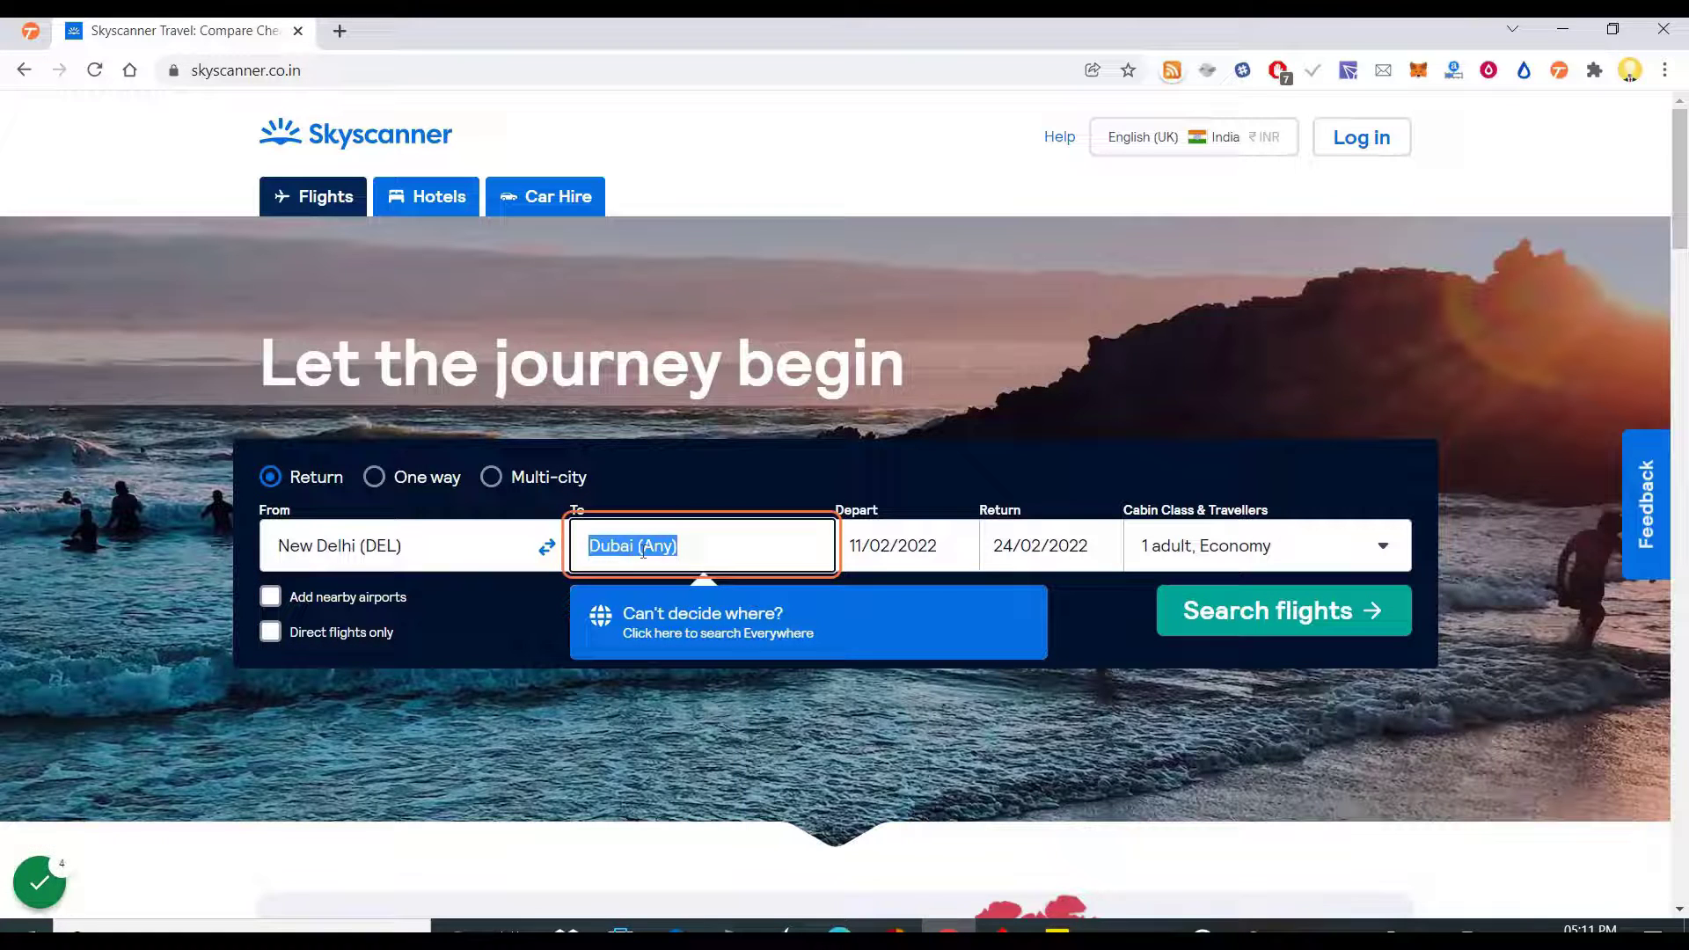
pyautogui.write('Mosco')
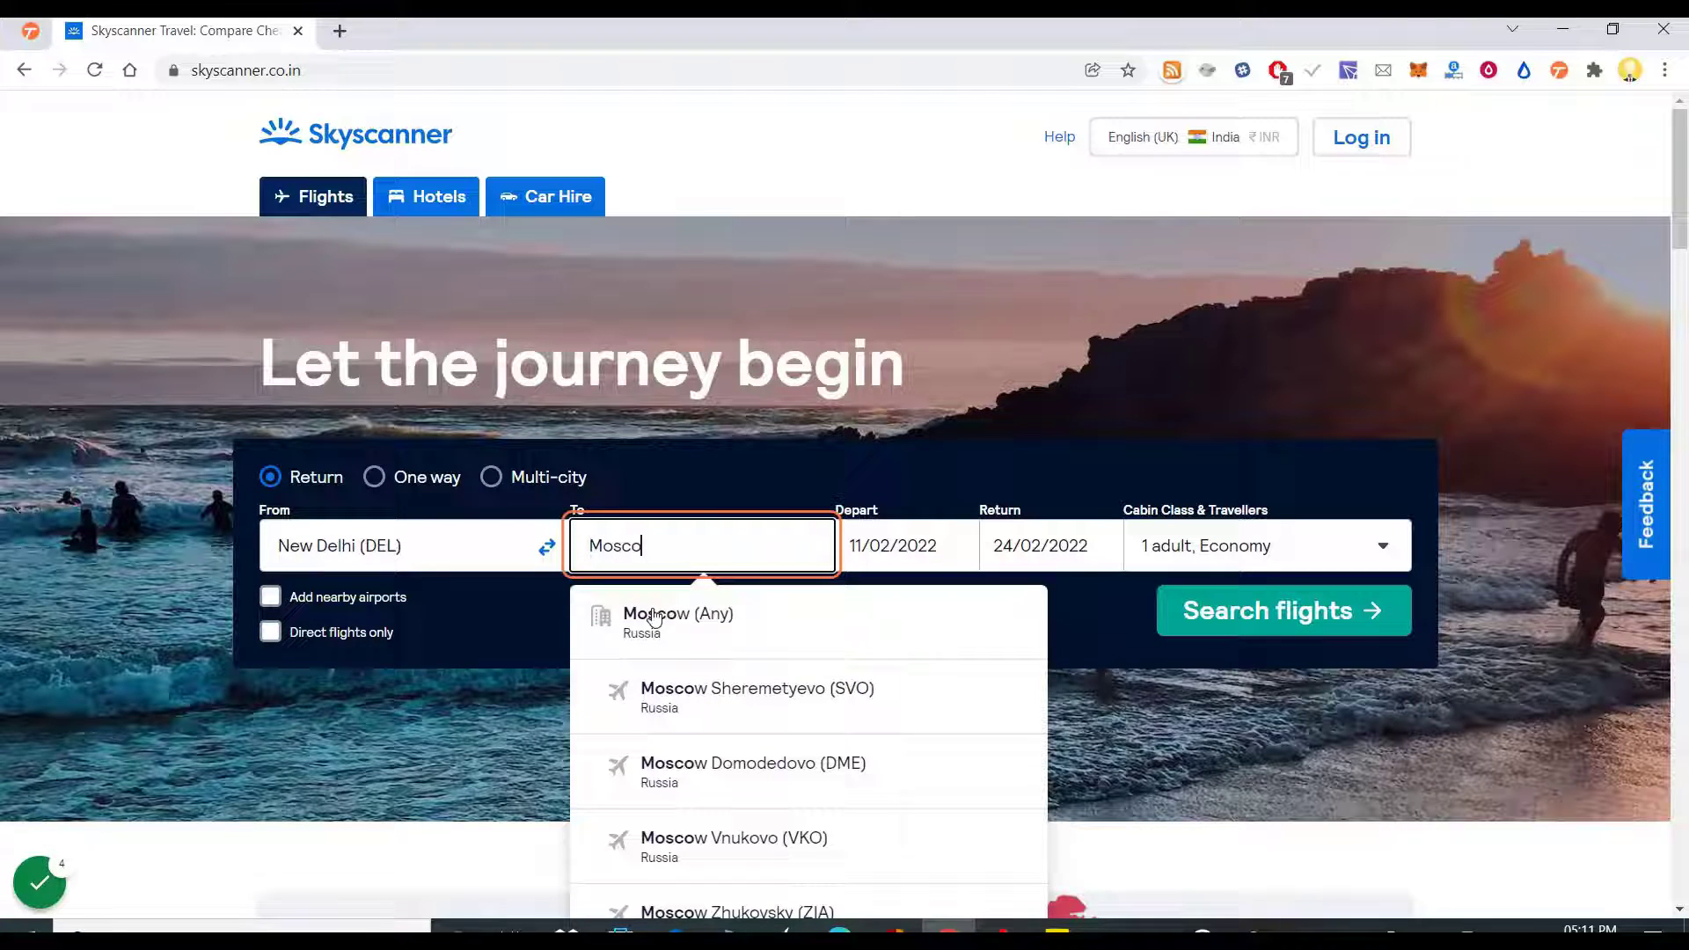
pyautogui.click(663, 620)
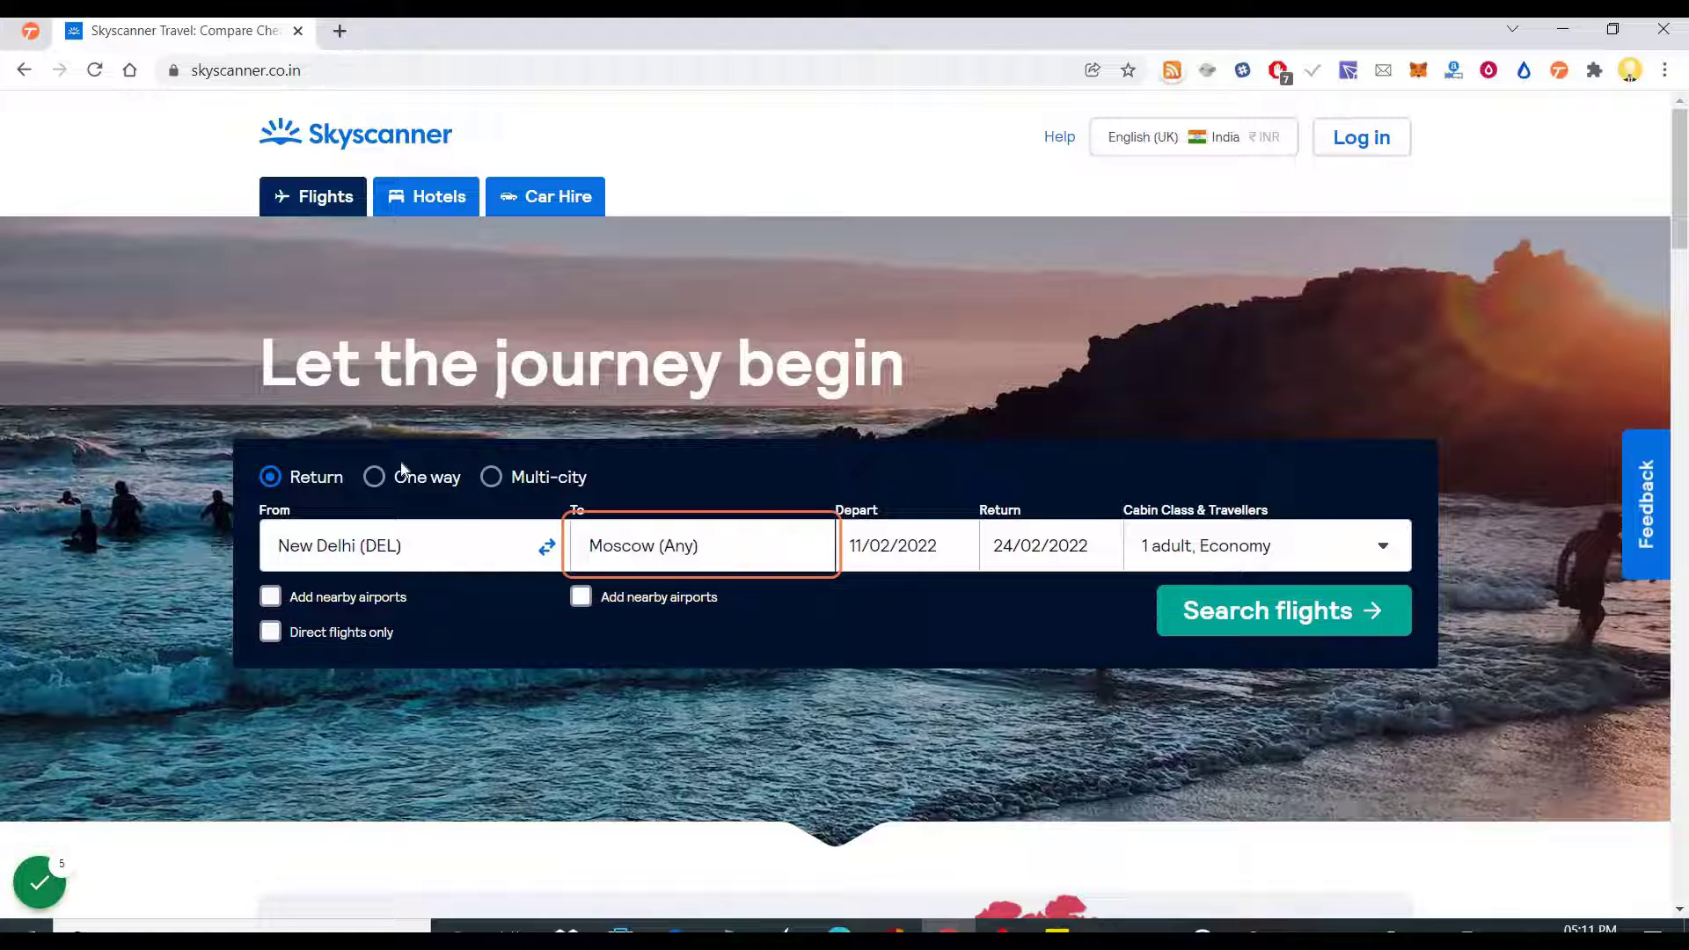
# Step: Choose a return trip departing on 19/02/2022 and returning on 28/02/2022
pyautogui.click(305, 484)
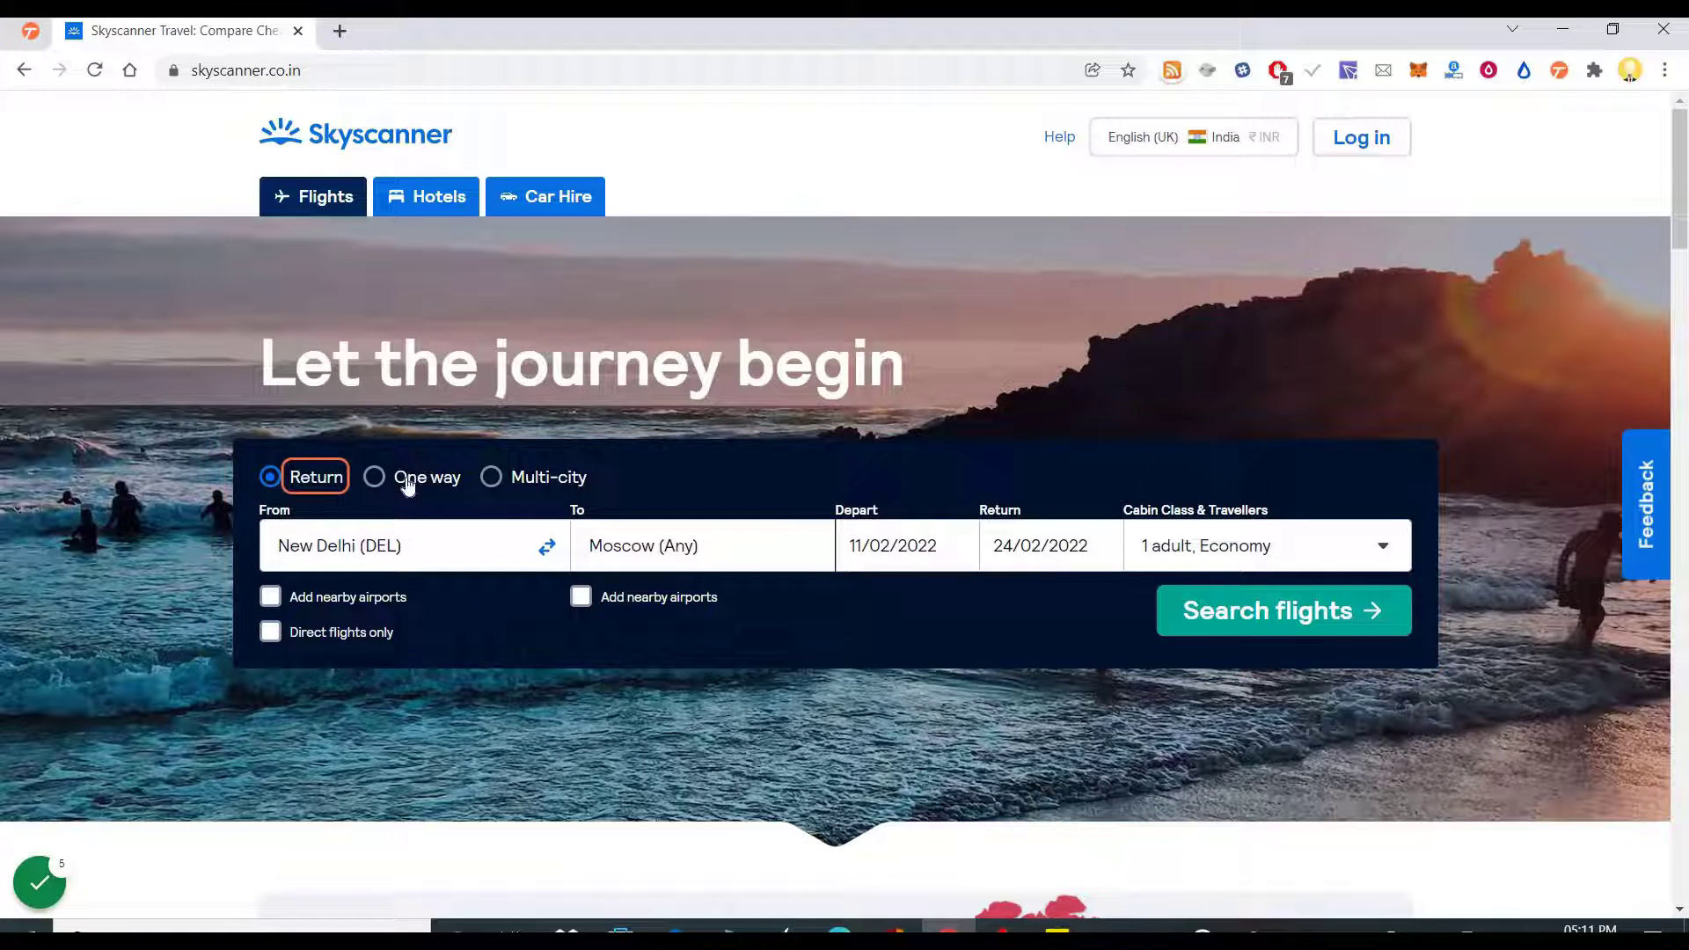
pyautogui.click(918, 560)
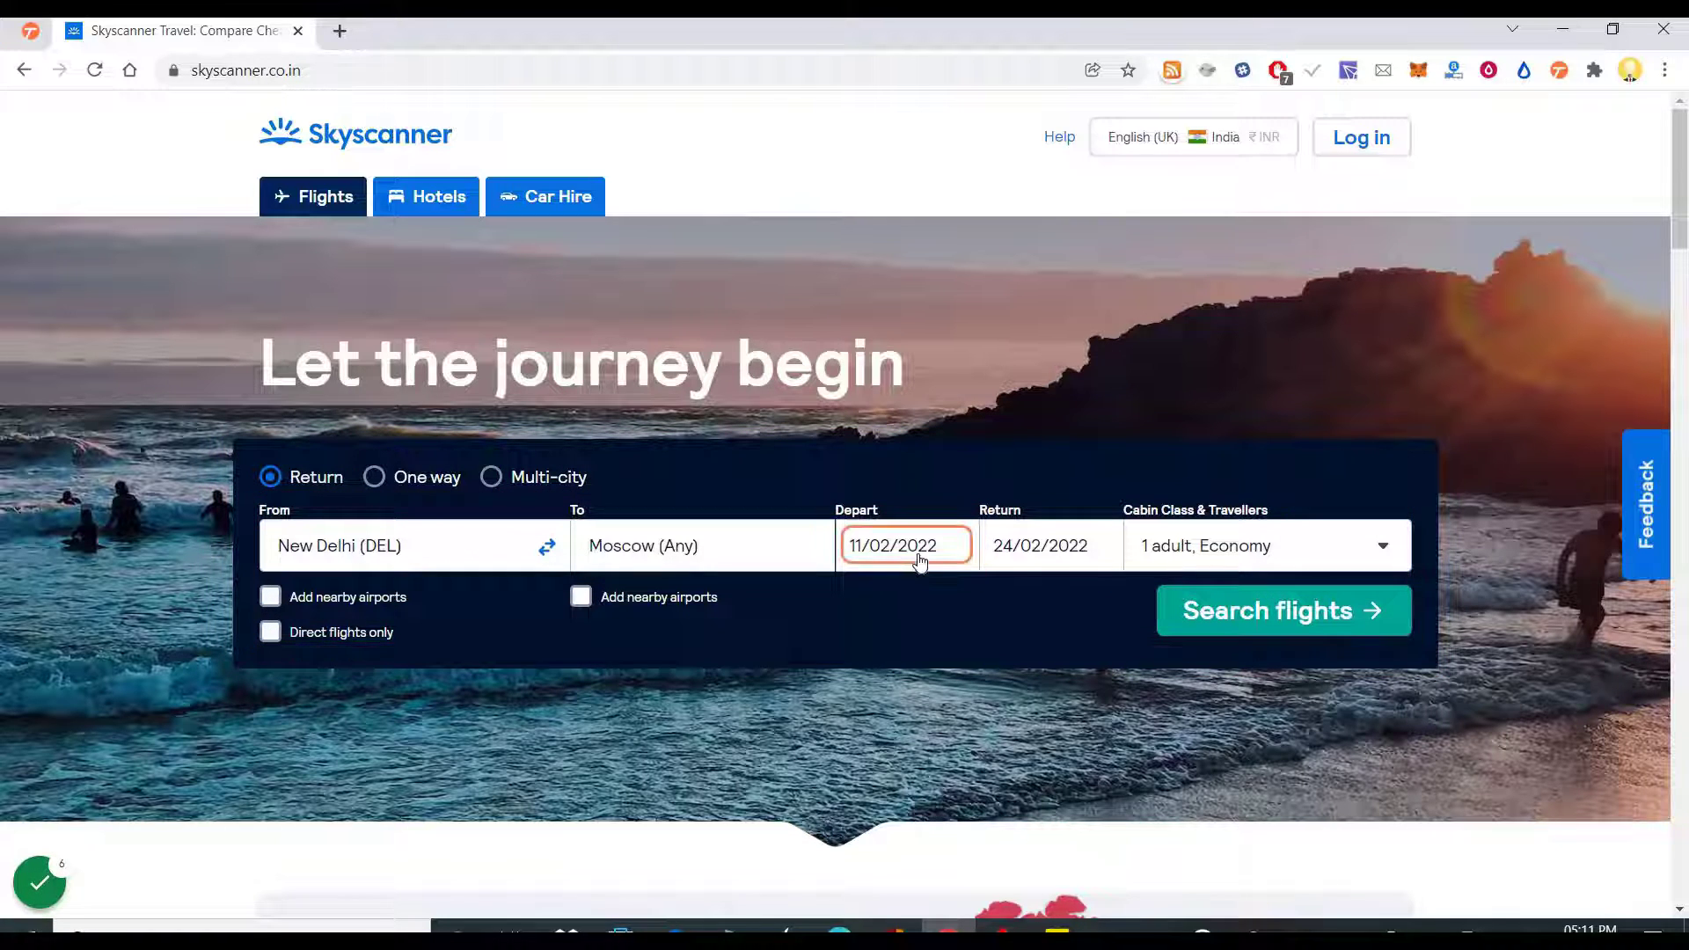
pyautogui.click(954, 554)
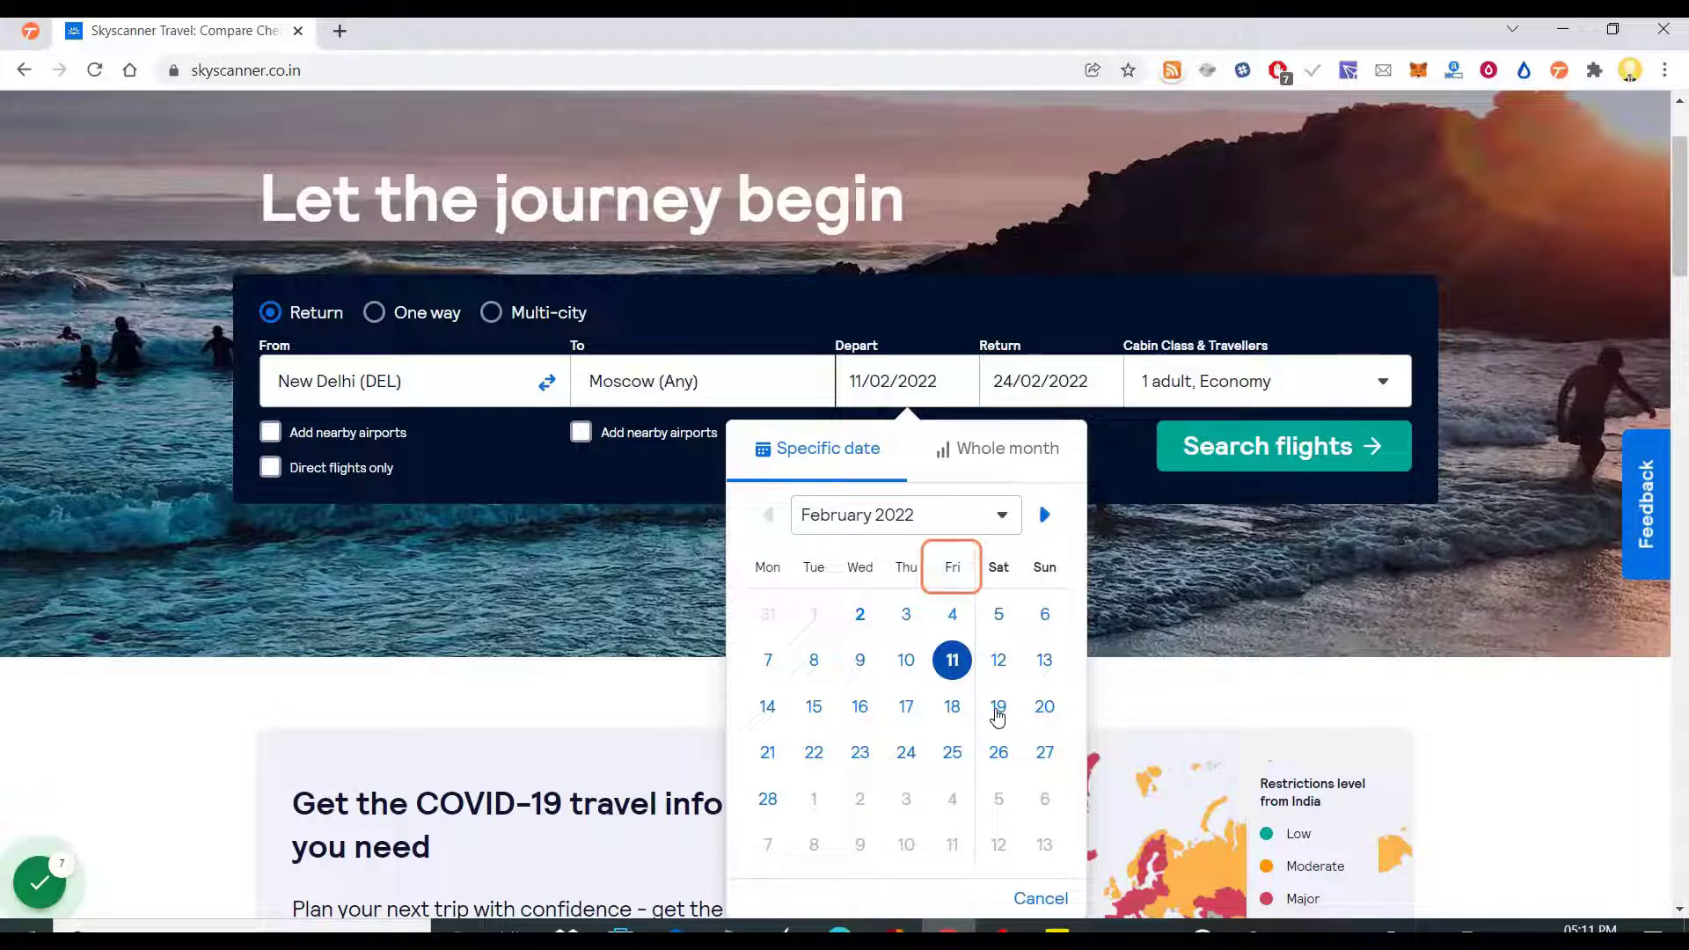
pyautogui.click(997, 706)
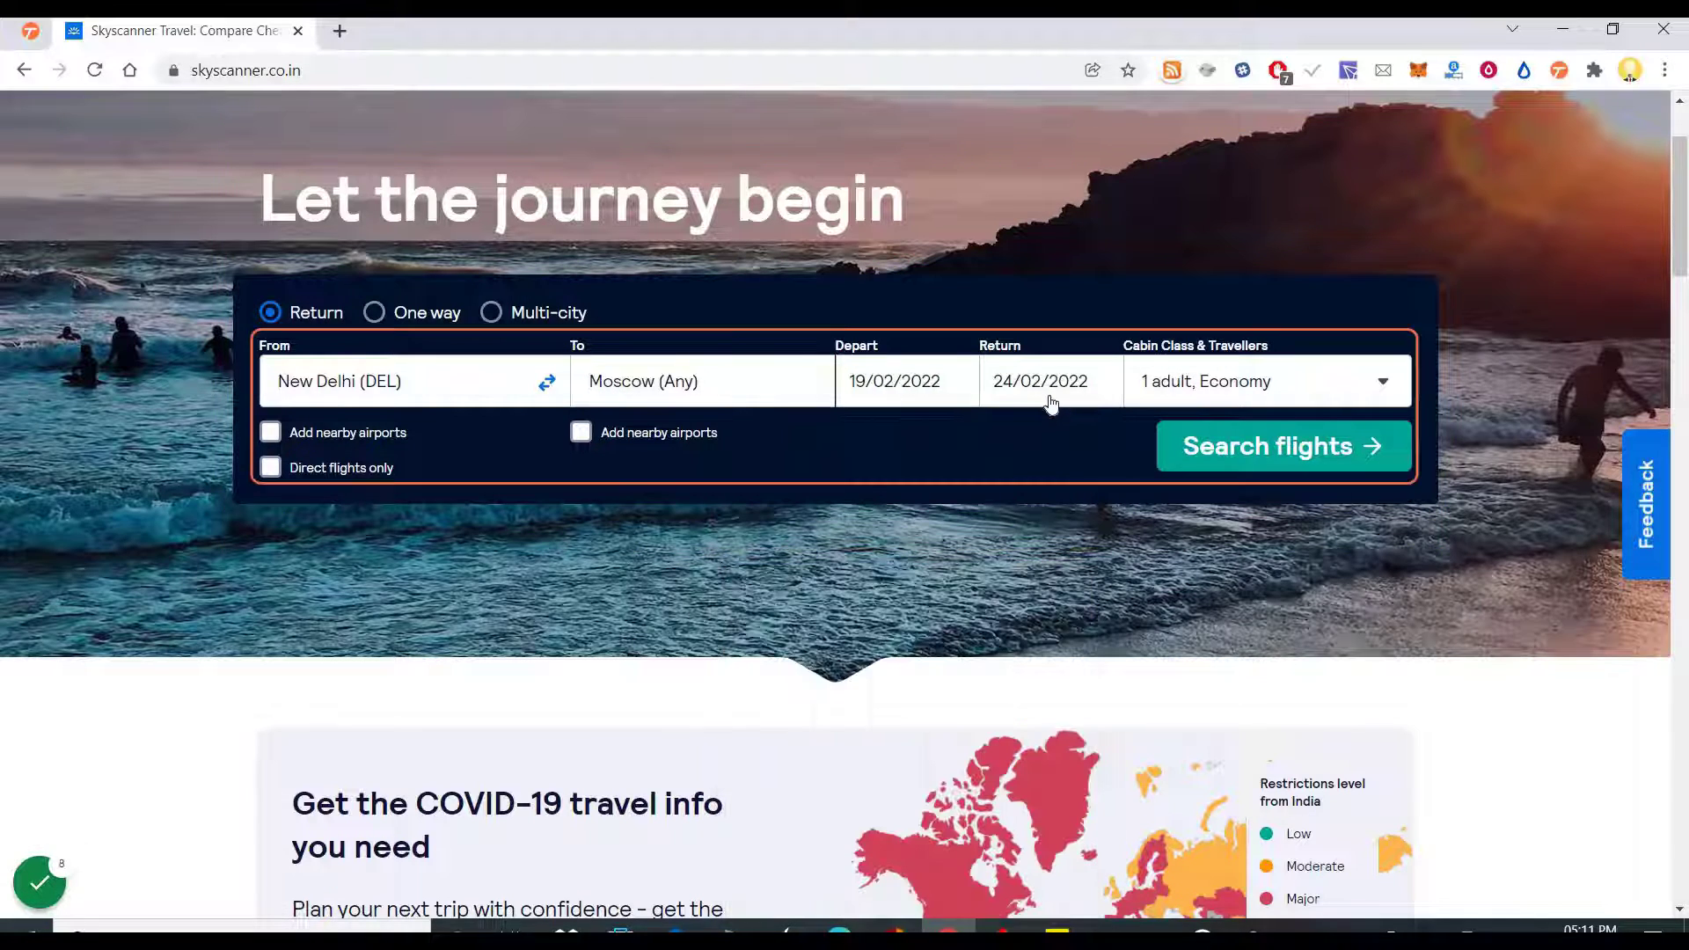
pyautogui.click(915, 802)
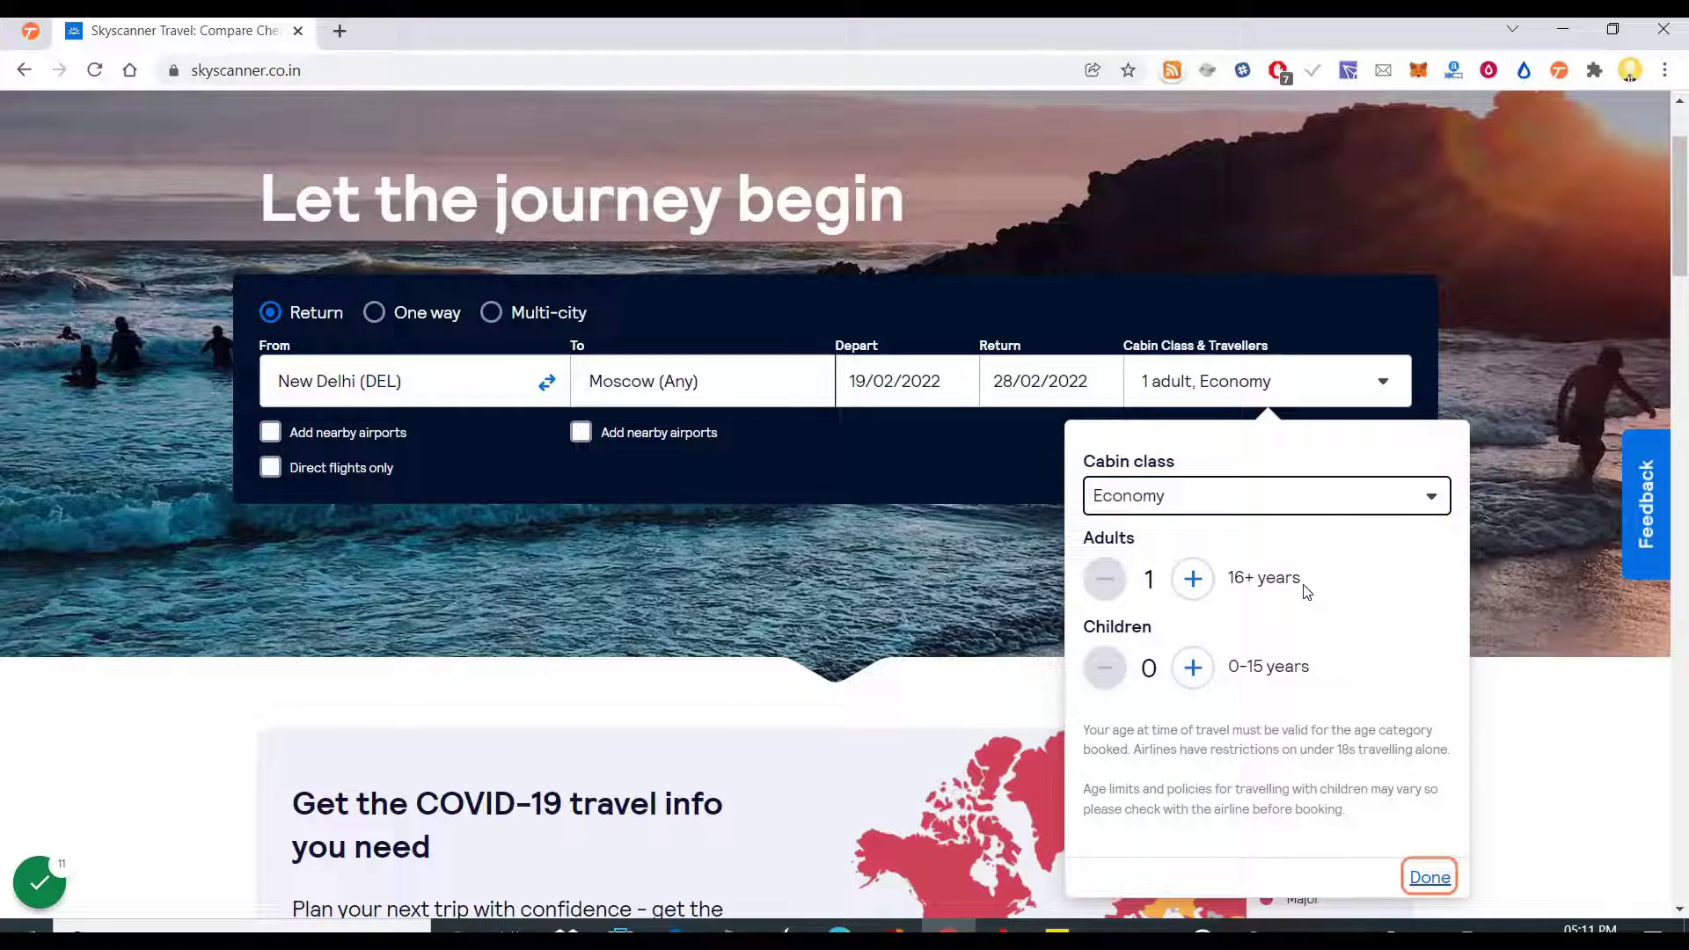
# Step: Search flights for one adult in Economy and sort the results by cheapest price
pyautogui.press('Return')
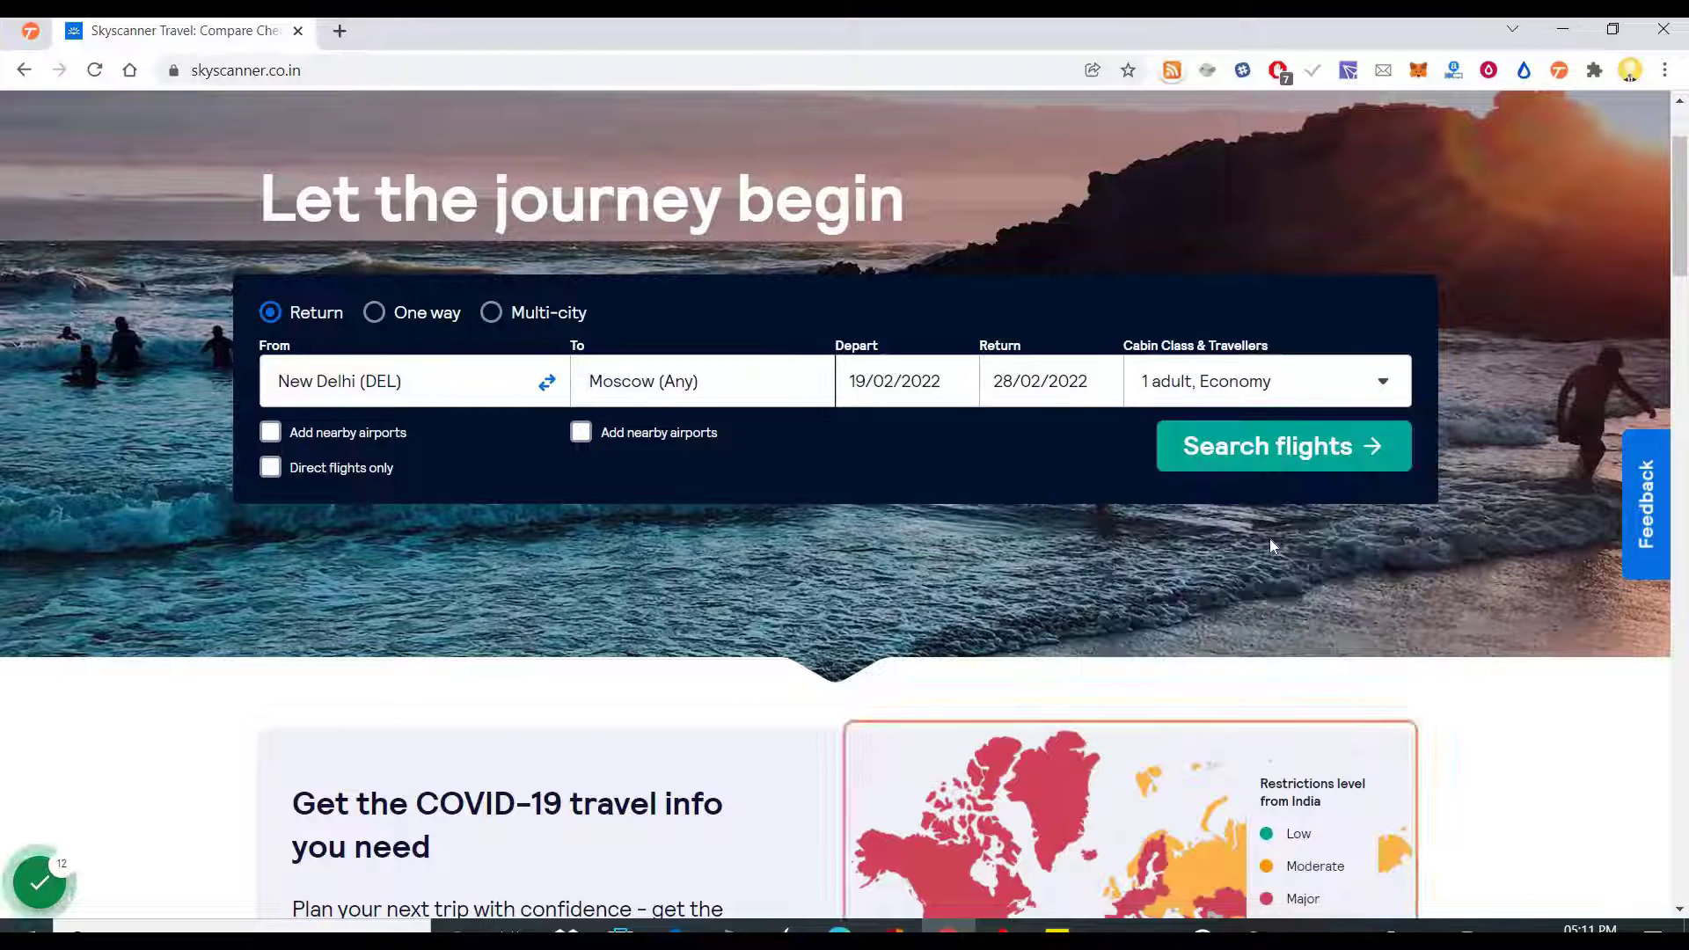
pyautogui.click(1277, 450)
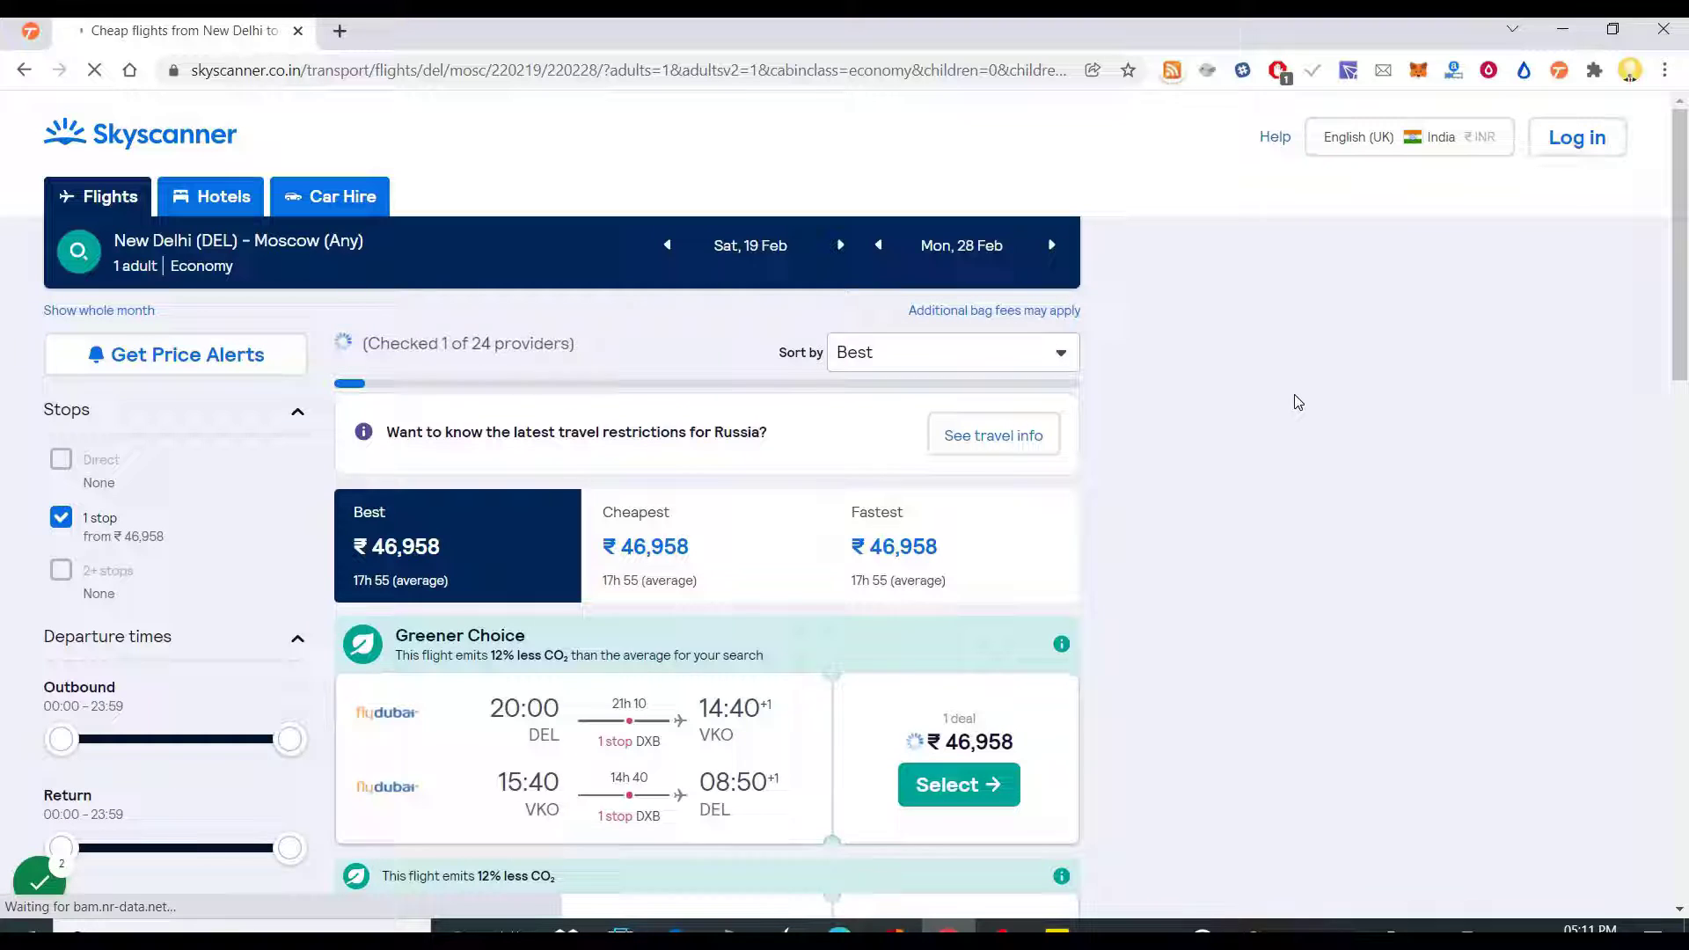
pyautogui.click(666, 545)
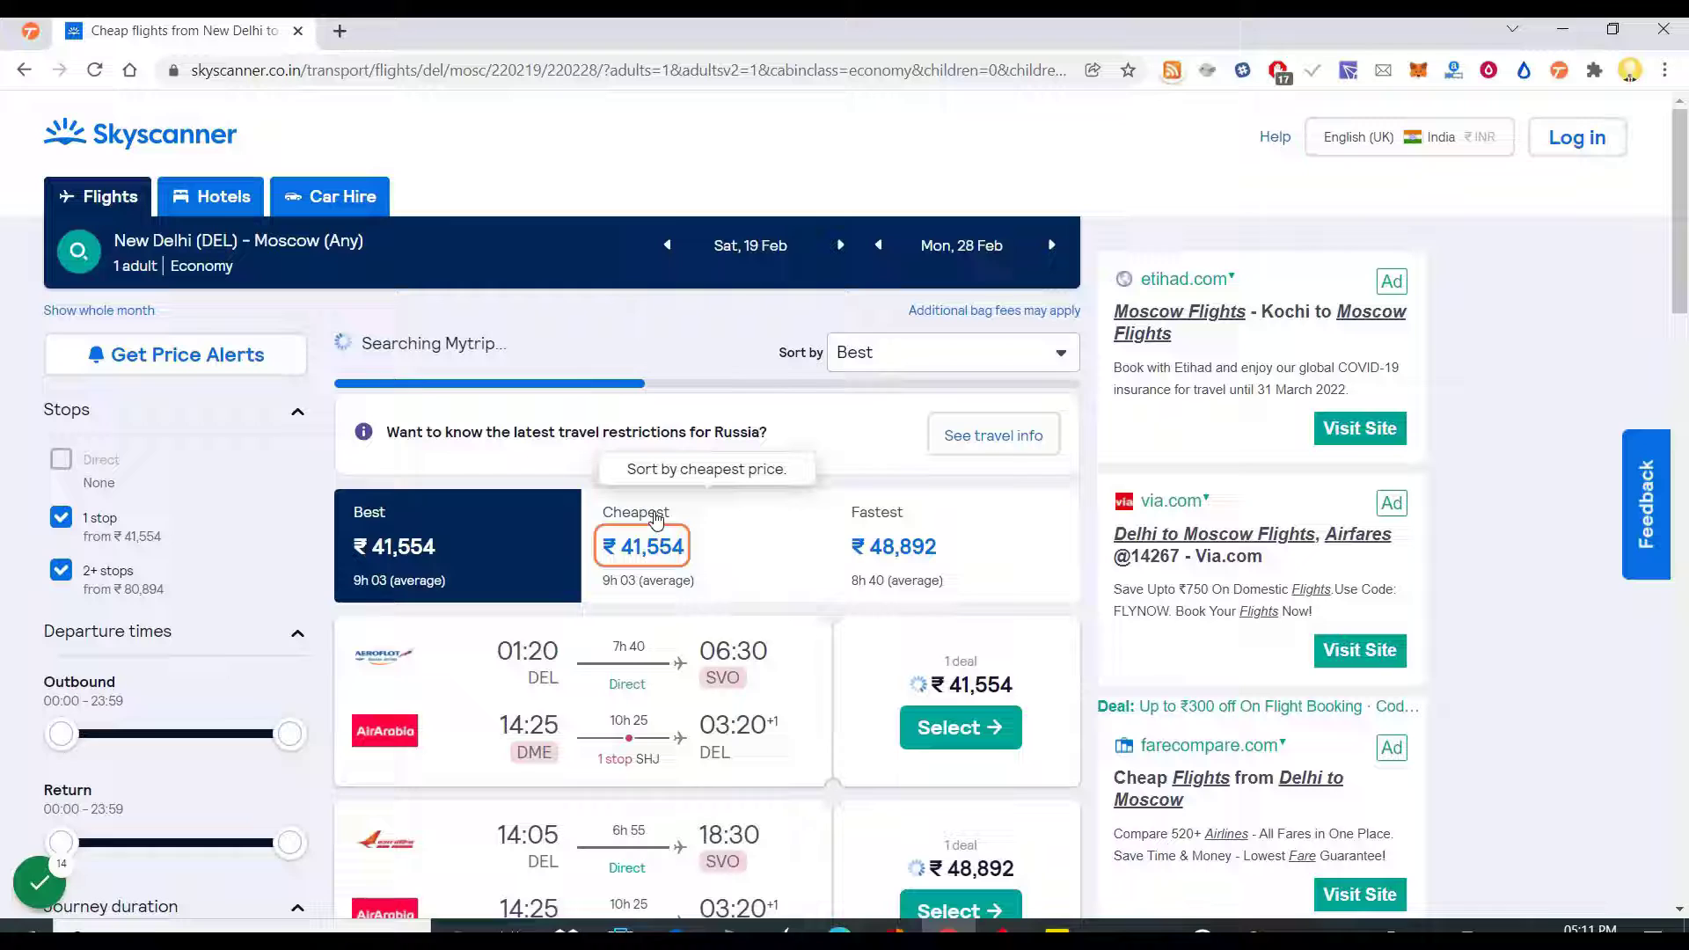
pyautogui.click(691, 521)
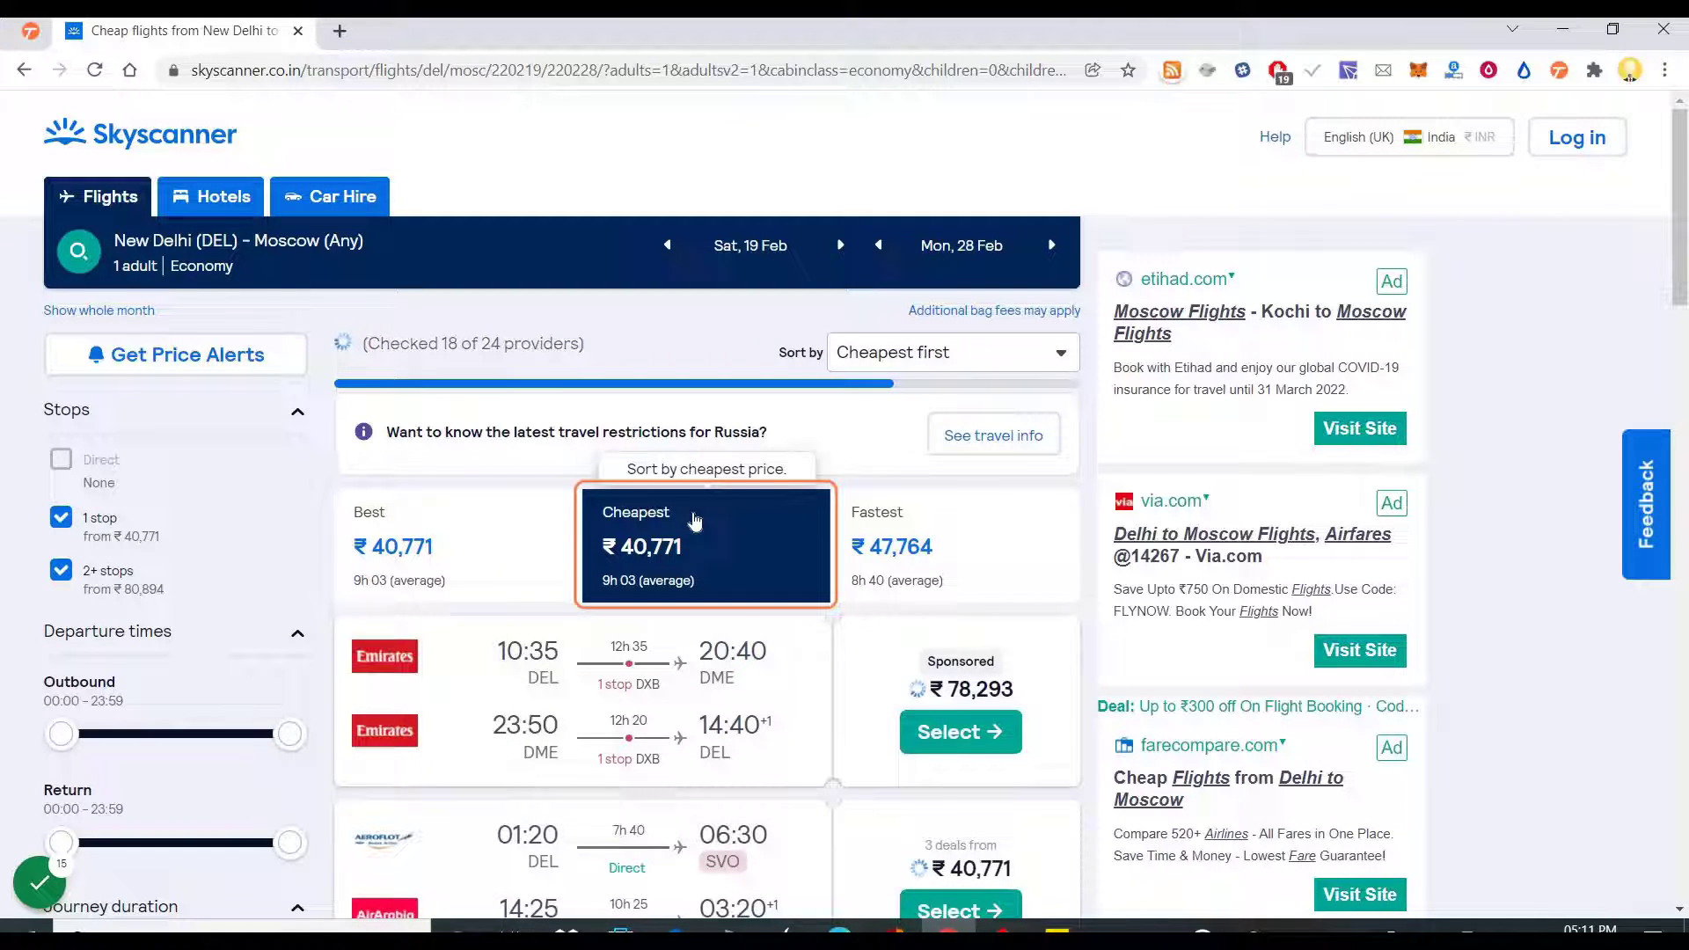
# Step: Review the cheapest-first results and open the itinerary with the Aeroflot outbound and the Turkish Airlines and Kuwait Airways return
pyautogui.scroll(-2, 737, 541)
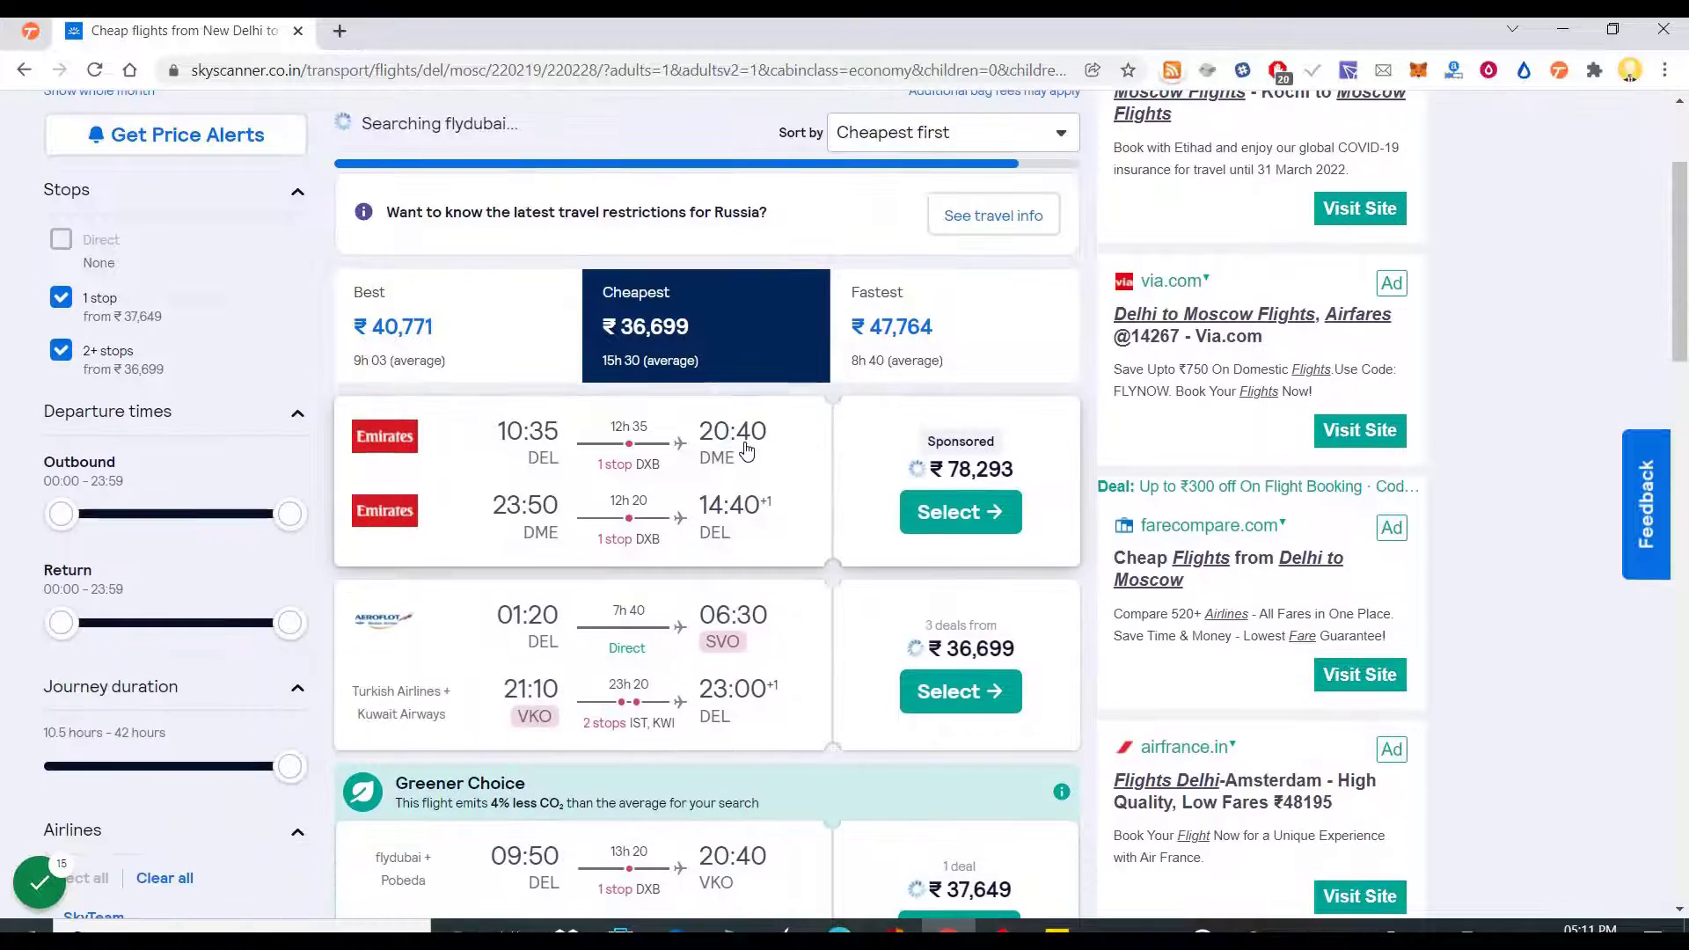
pyautogui.scroll(1, 746, 451)
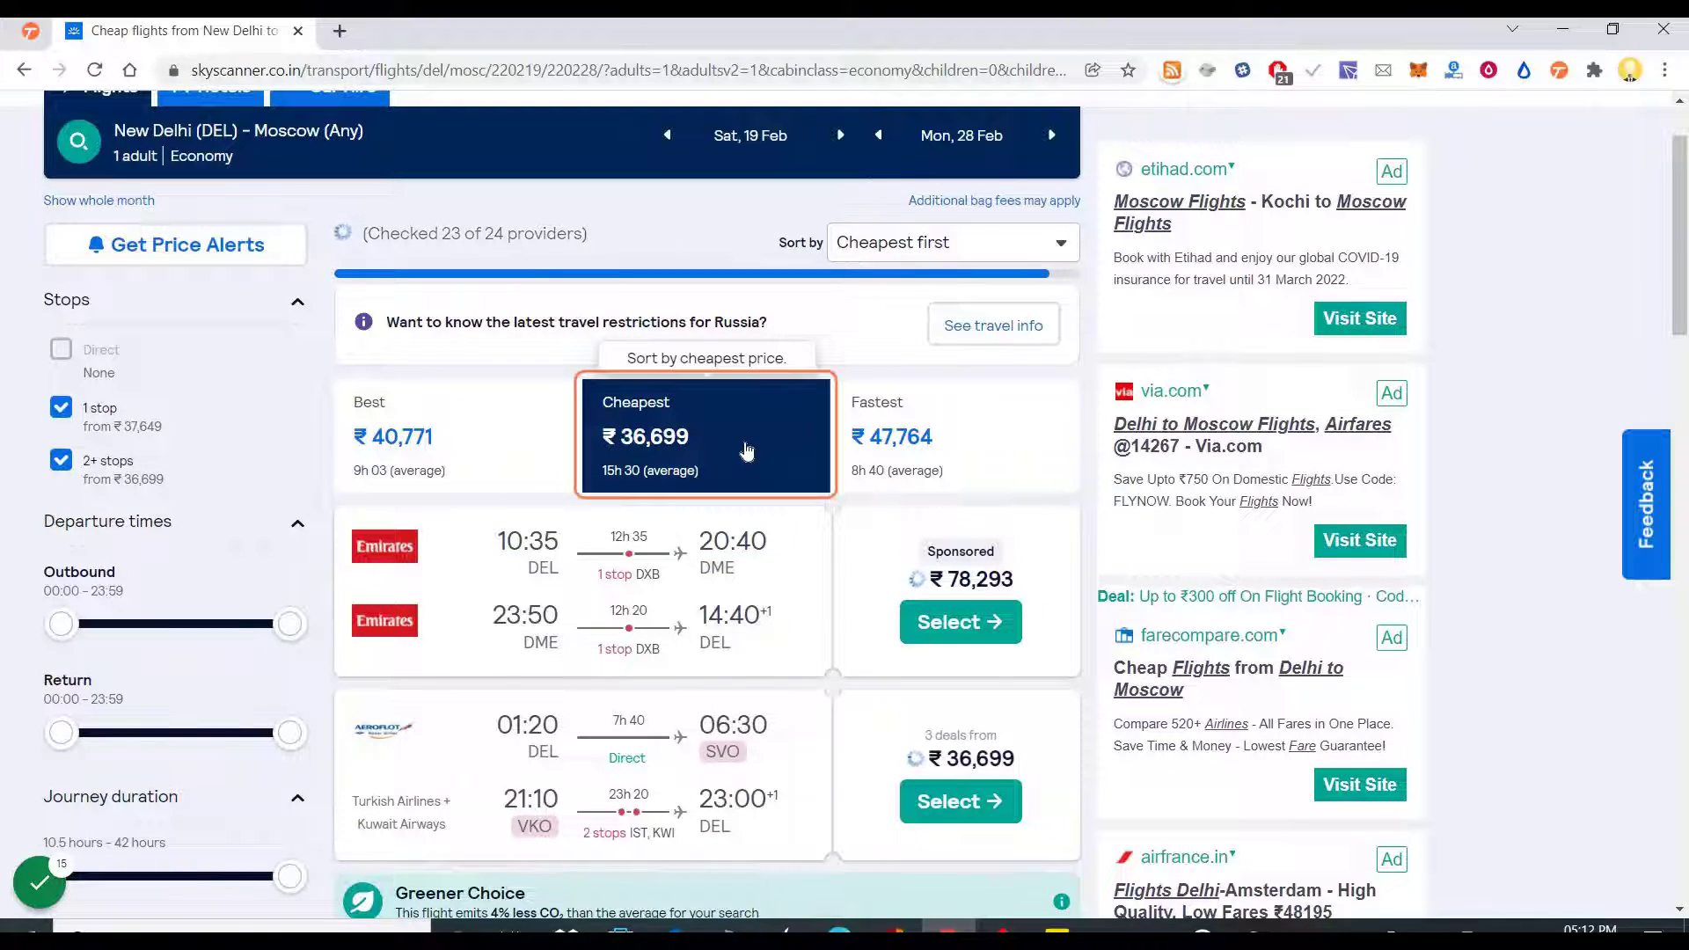
pyautogui.scroll(-4, 750, 457)
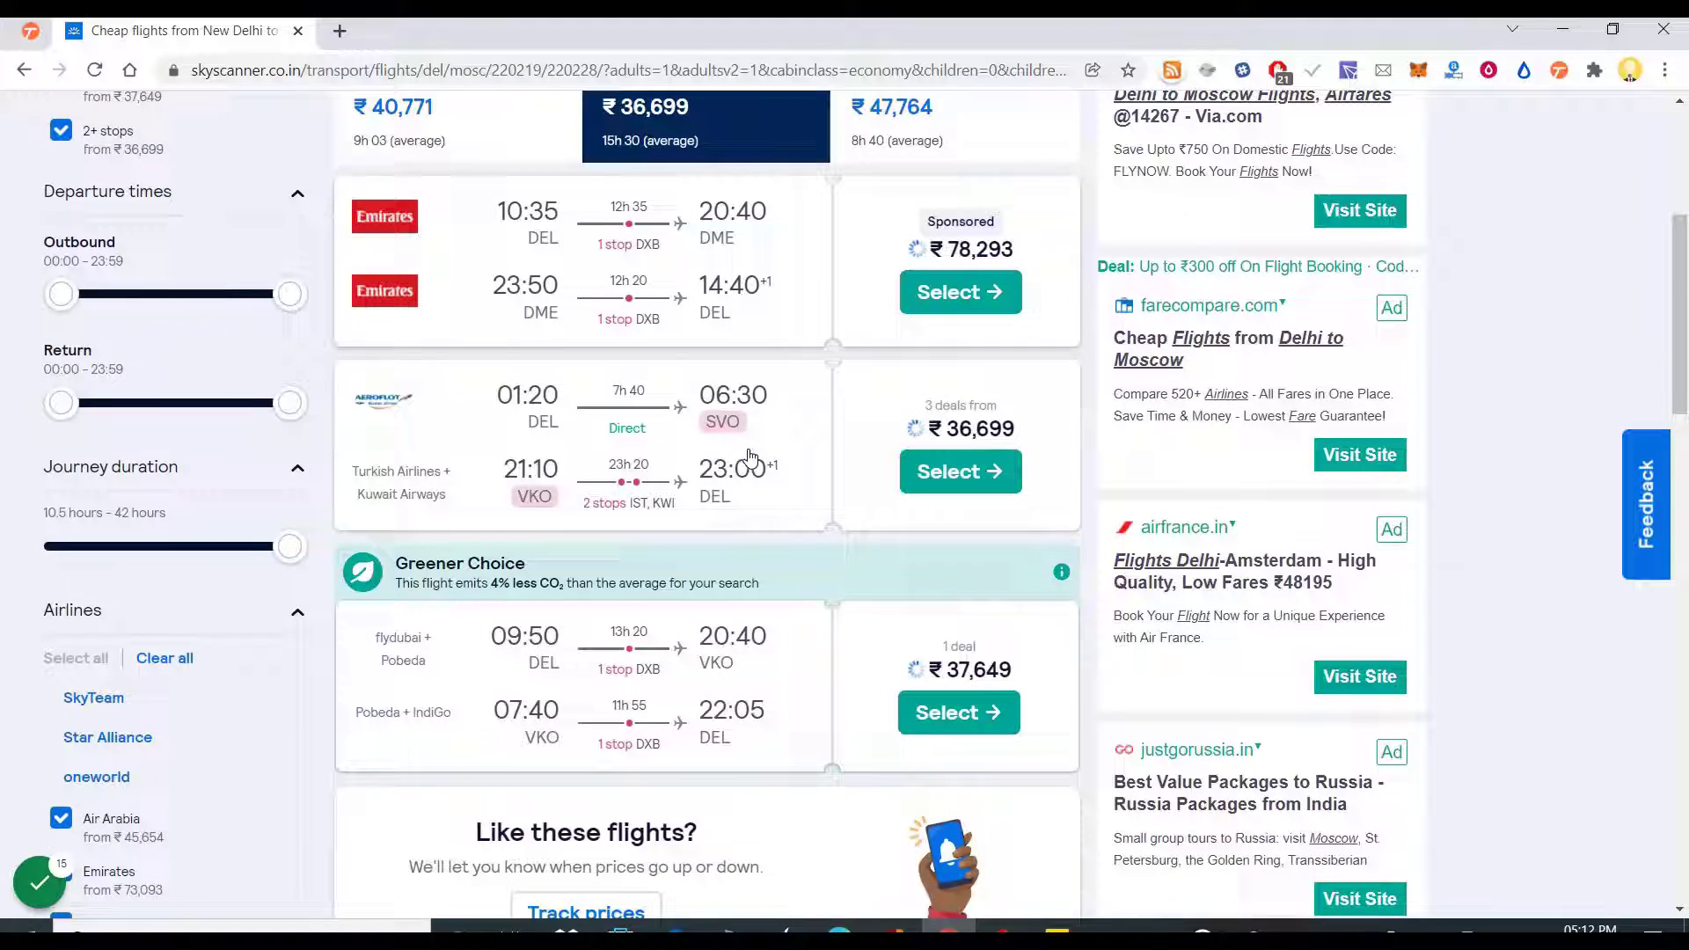
pyautogui.scroll(4, 750, 457)
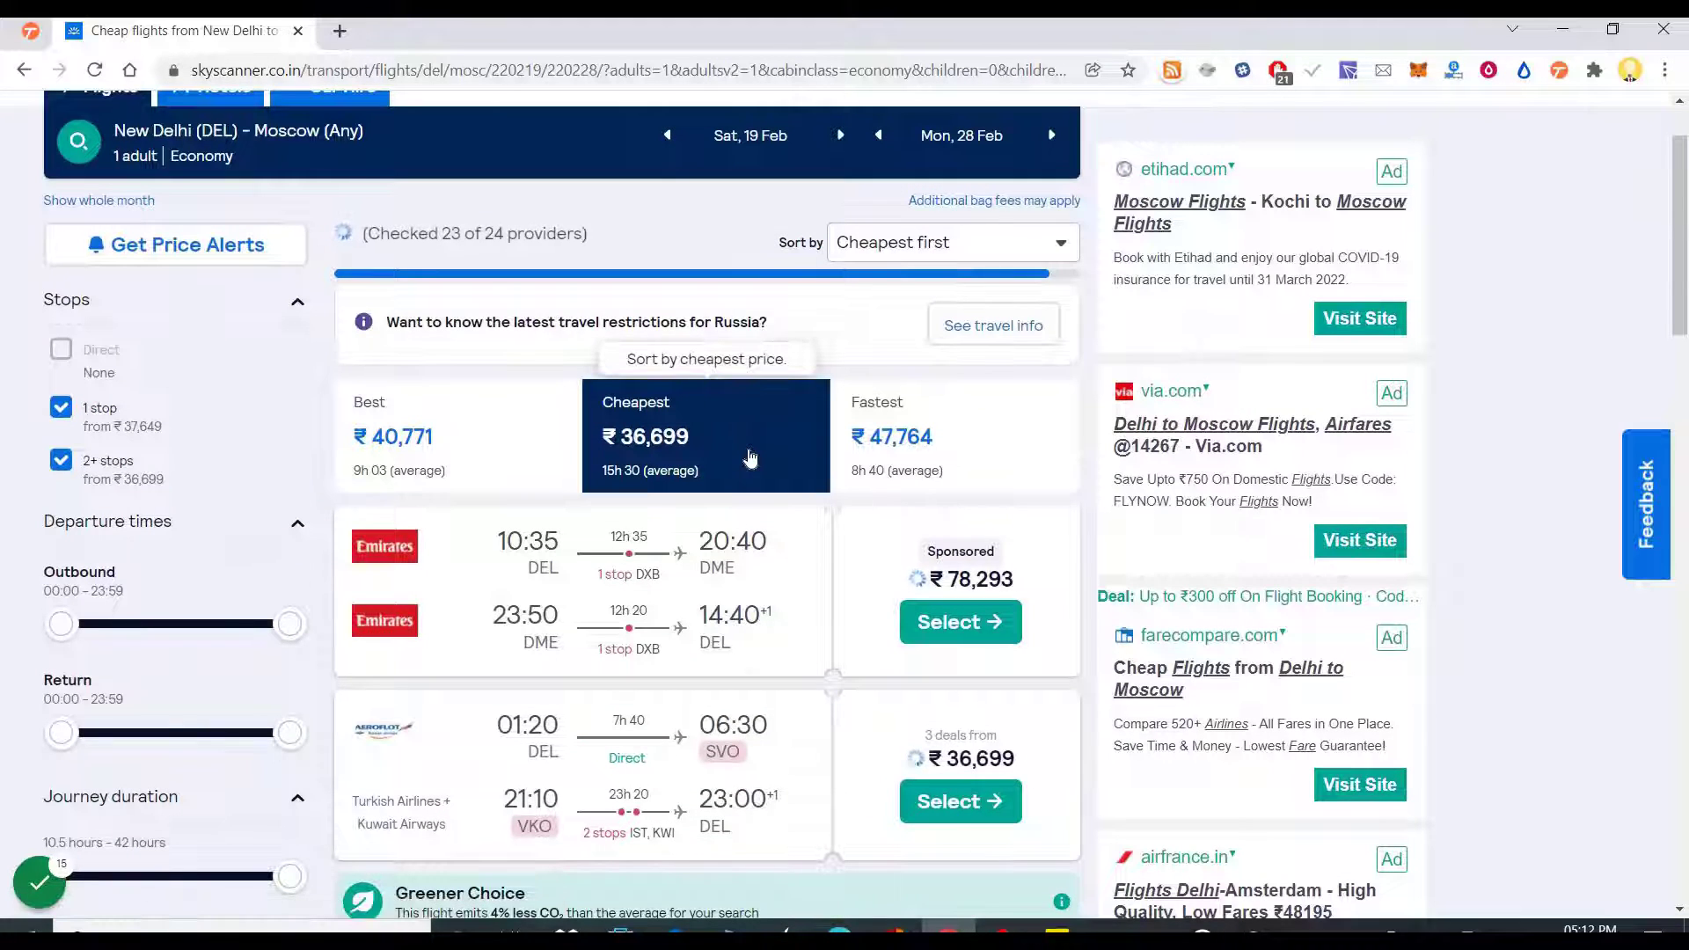
pyautogui.scroll(1, 749, 457)
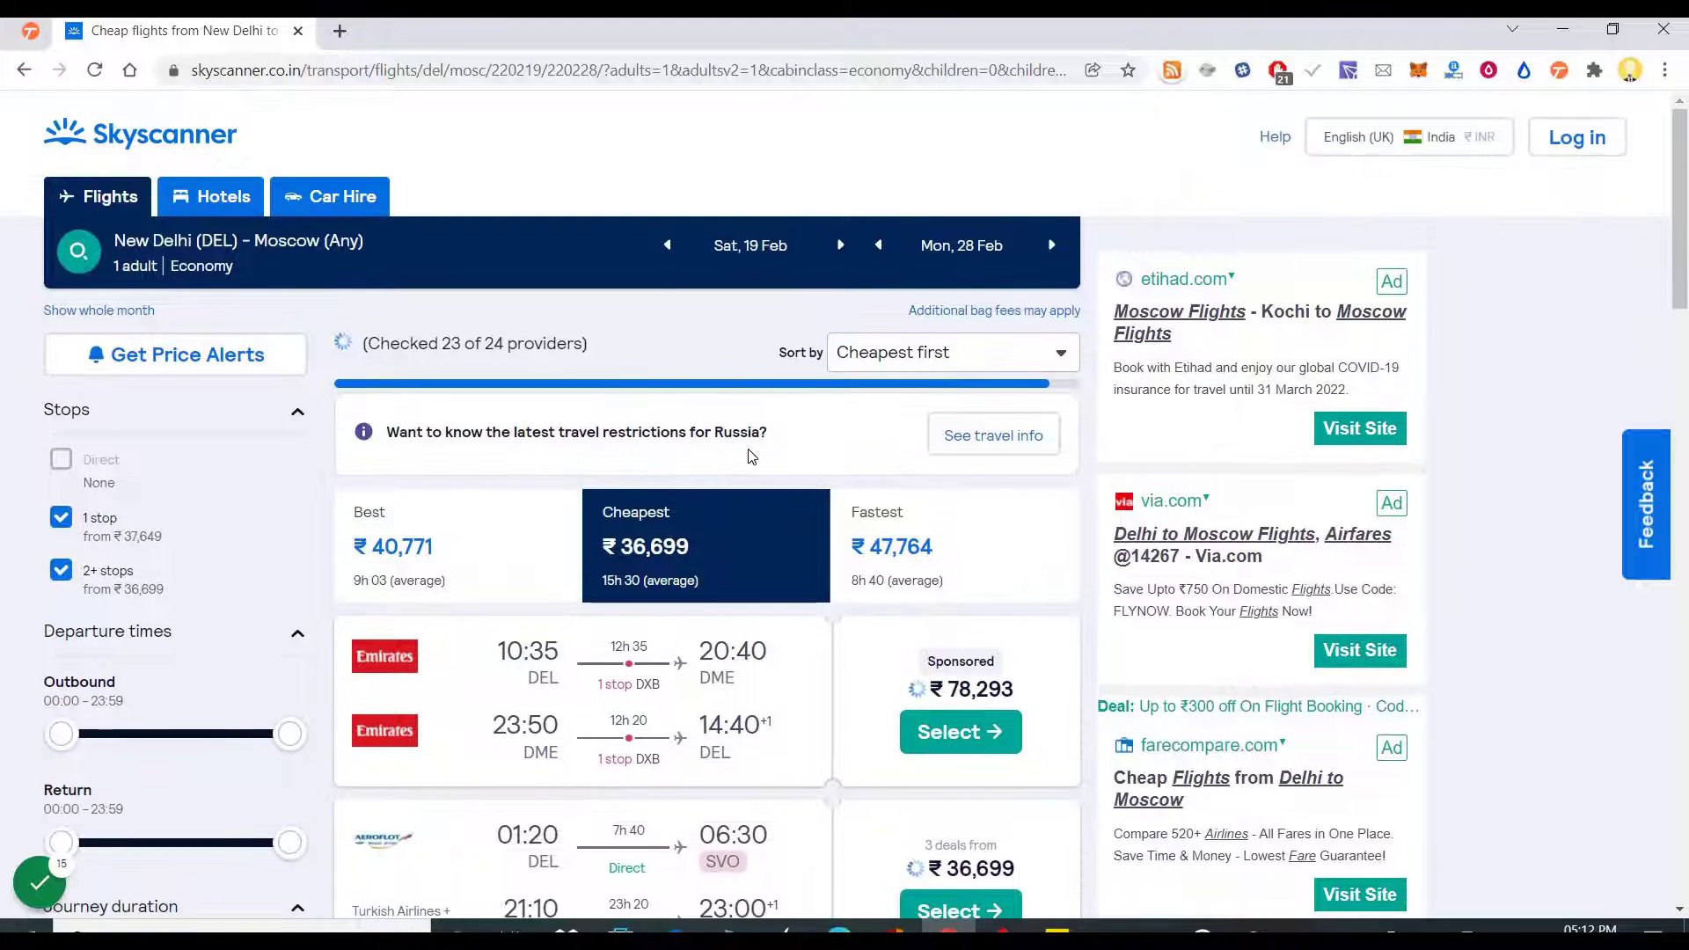
pyautogui.click(770, 568)
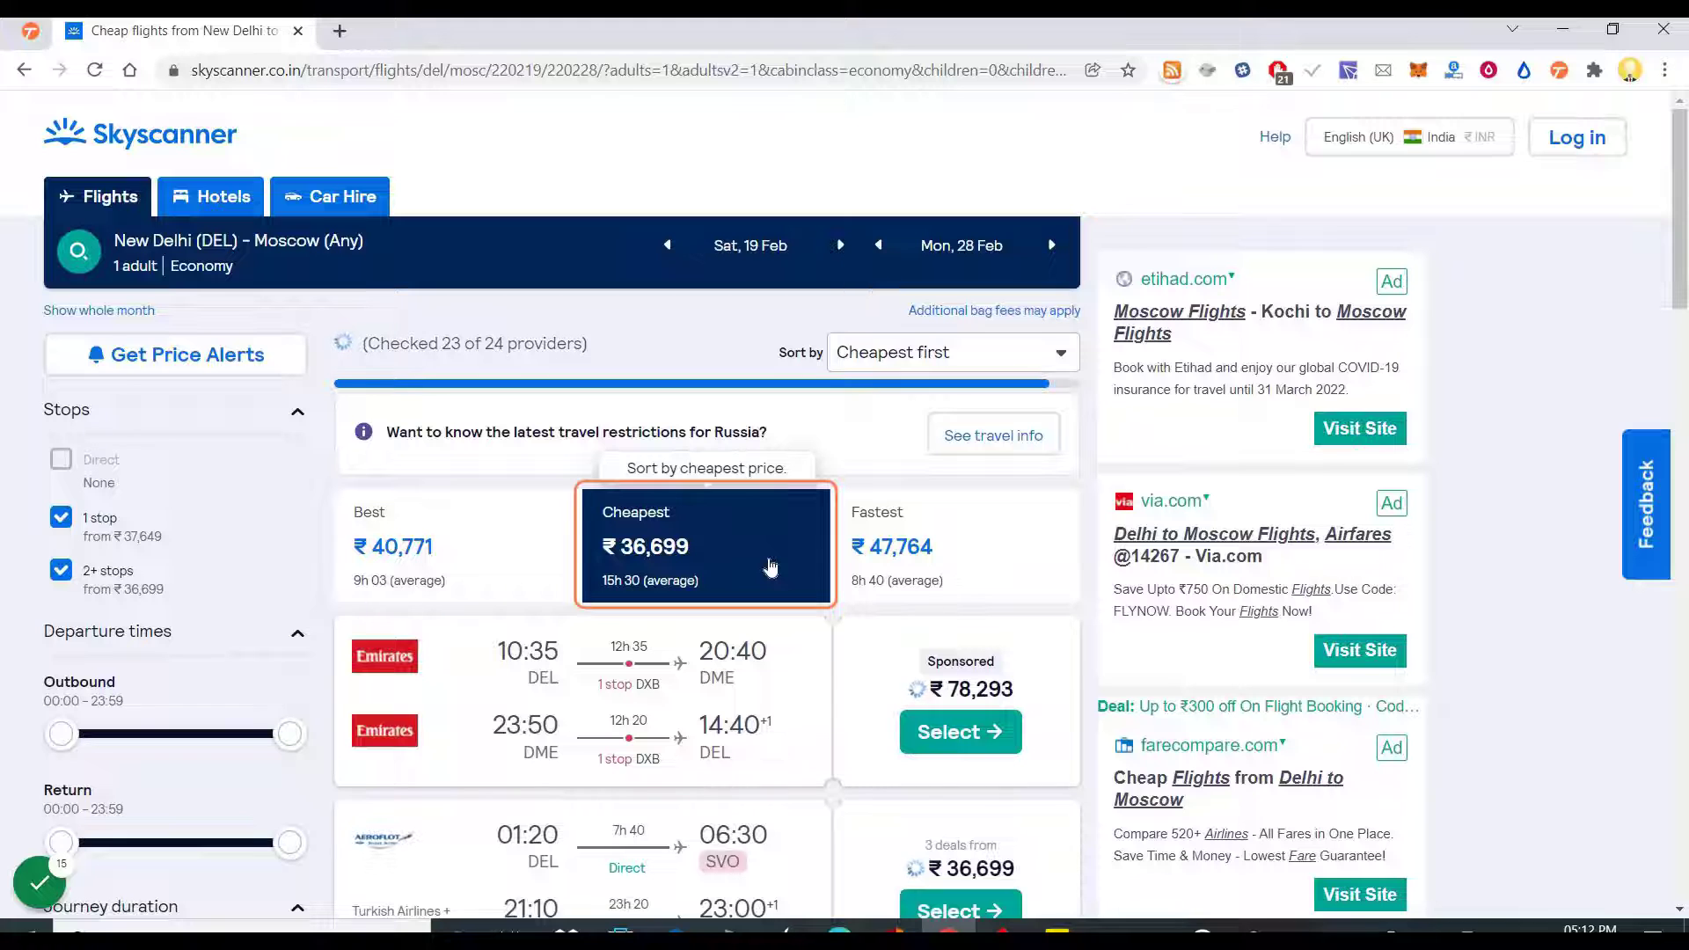
pyautogui.scroll(-5, 788, 560)
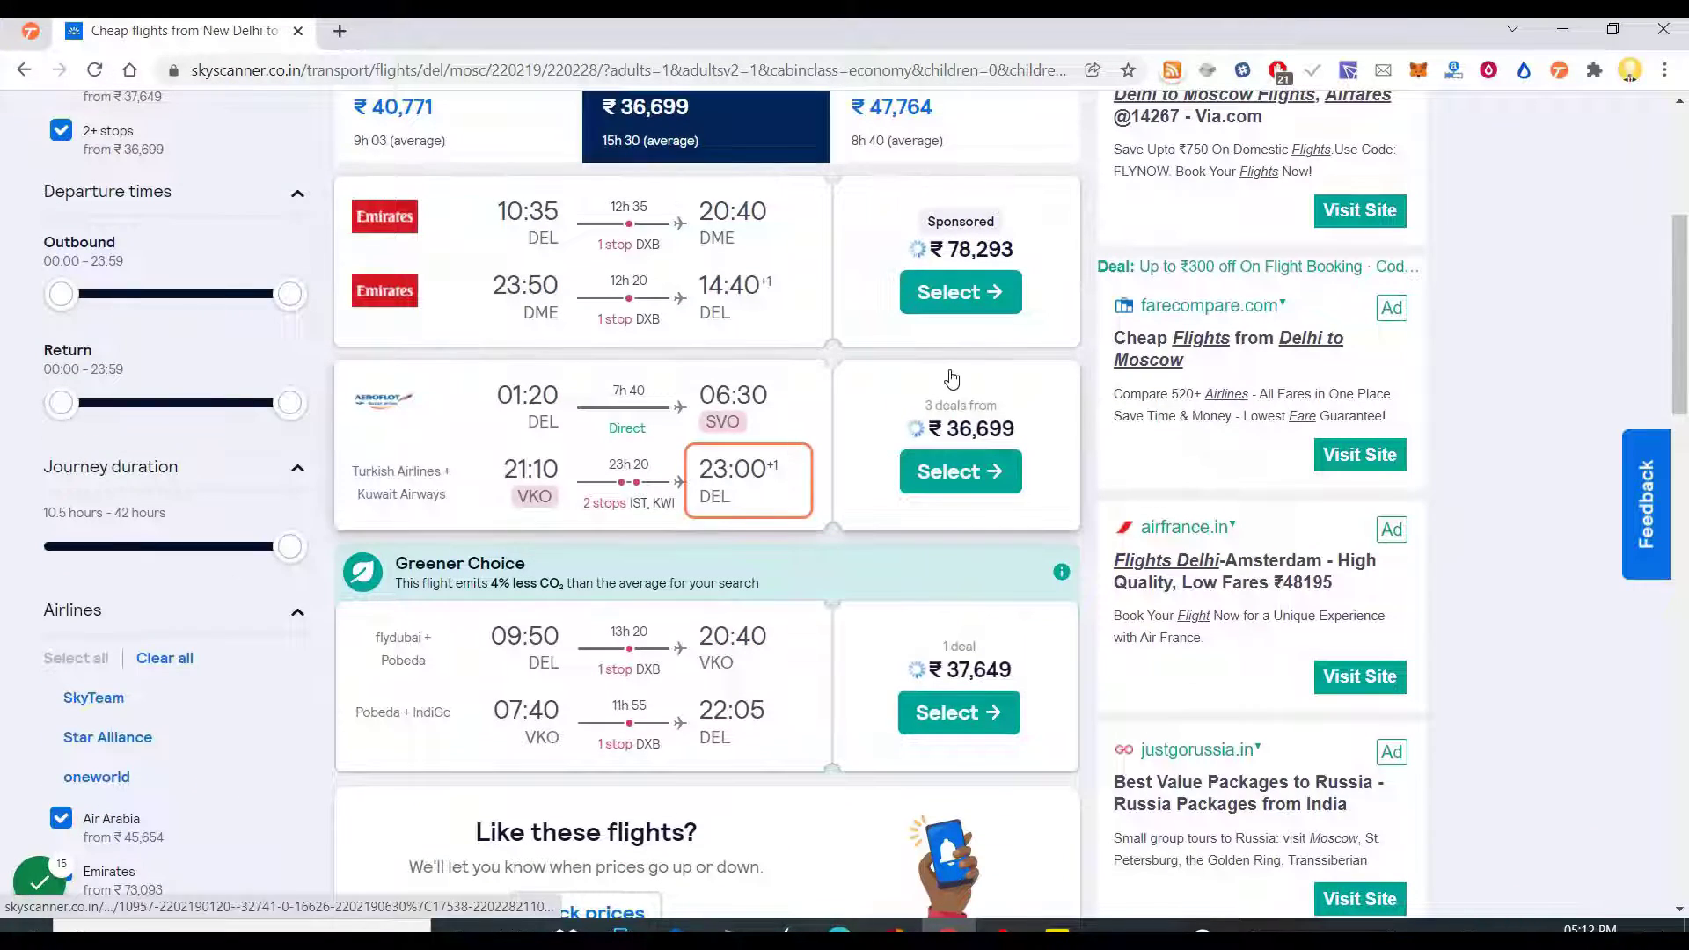
# Step: Look over the selected Moscow itinerary's flights, airport notice and ticket providers
pyautogui.scroll(3, 946, 517)
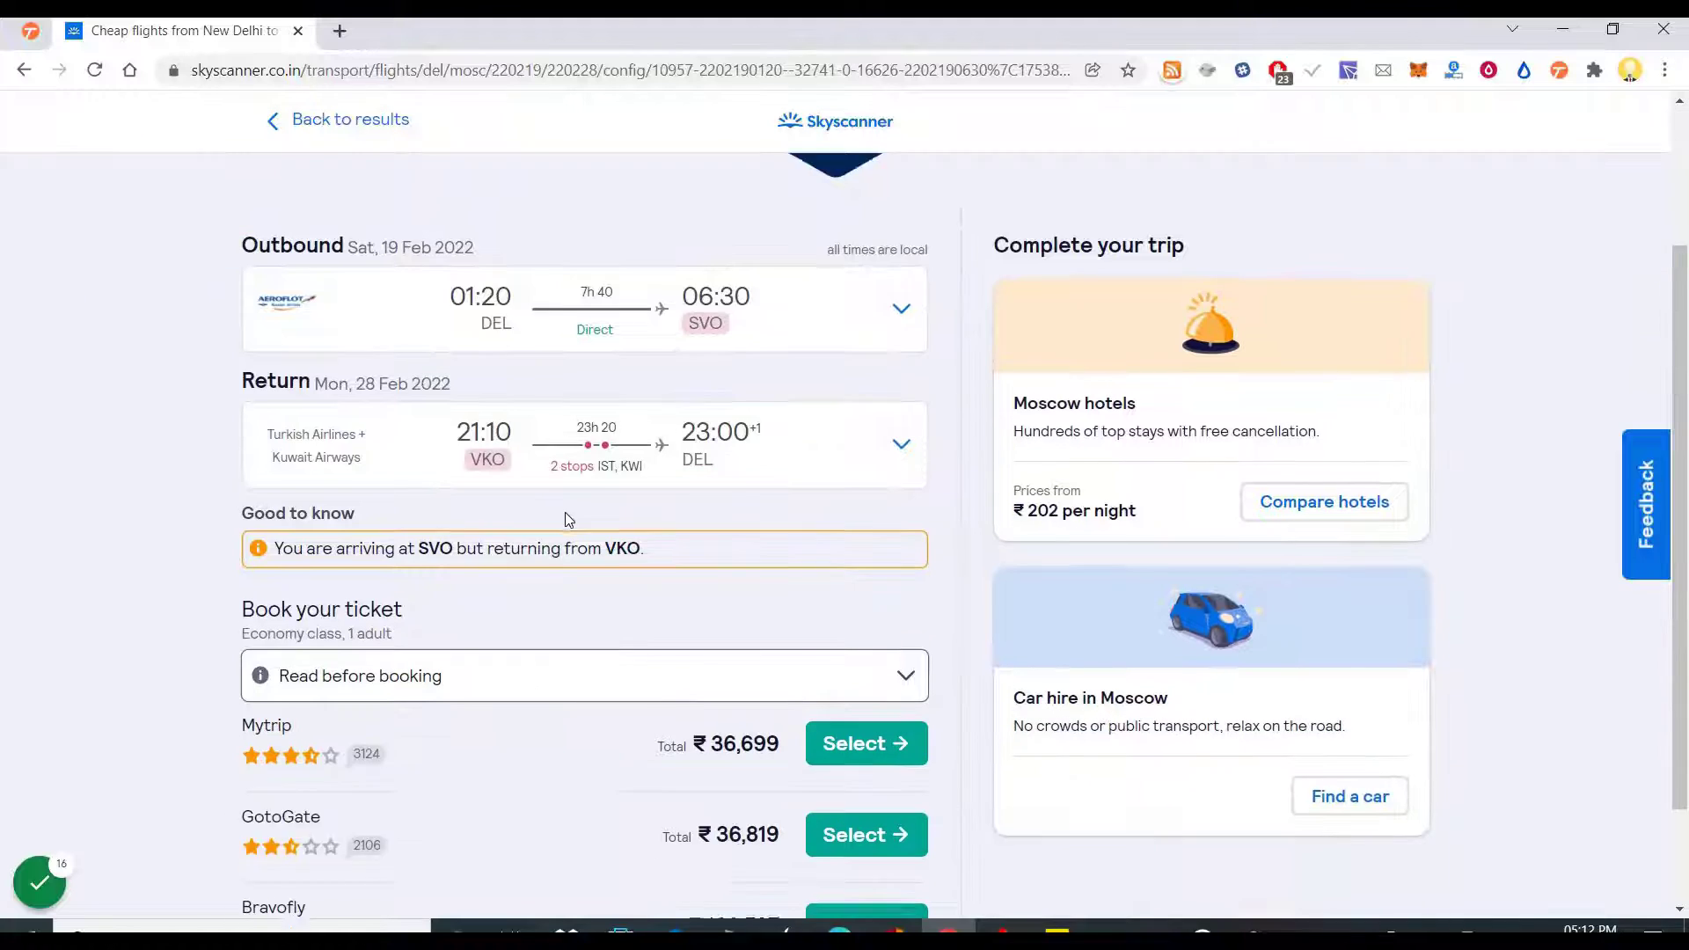
pyautogui.scroll(1, 1093, 498)
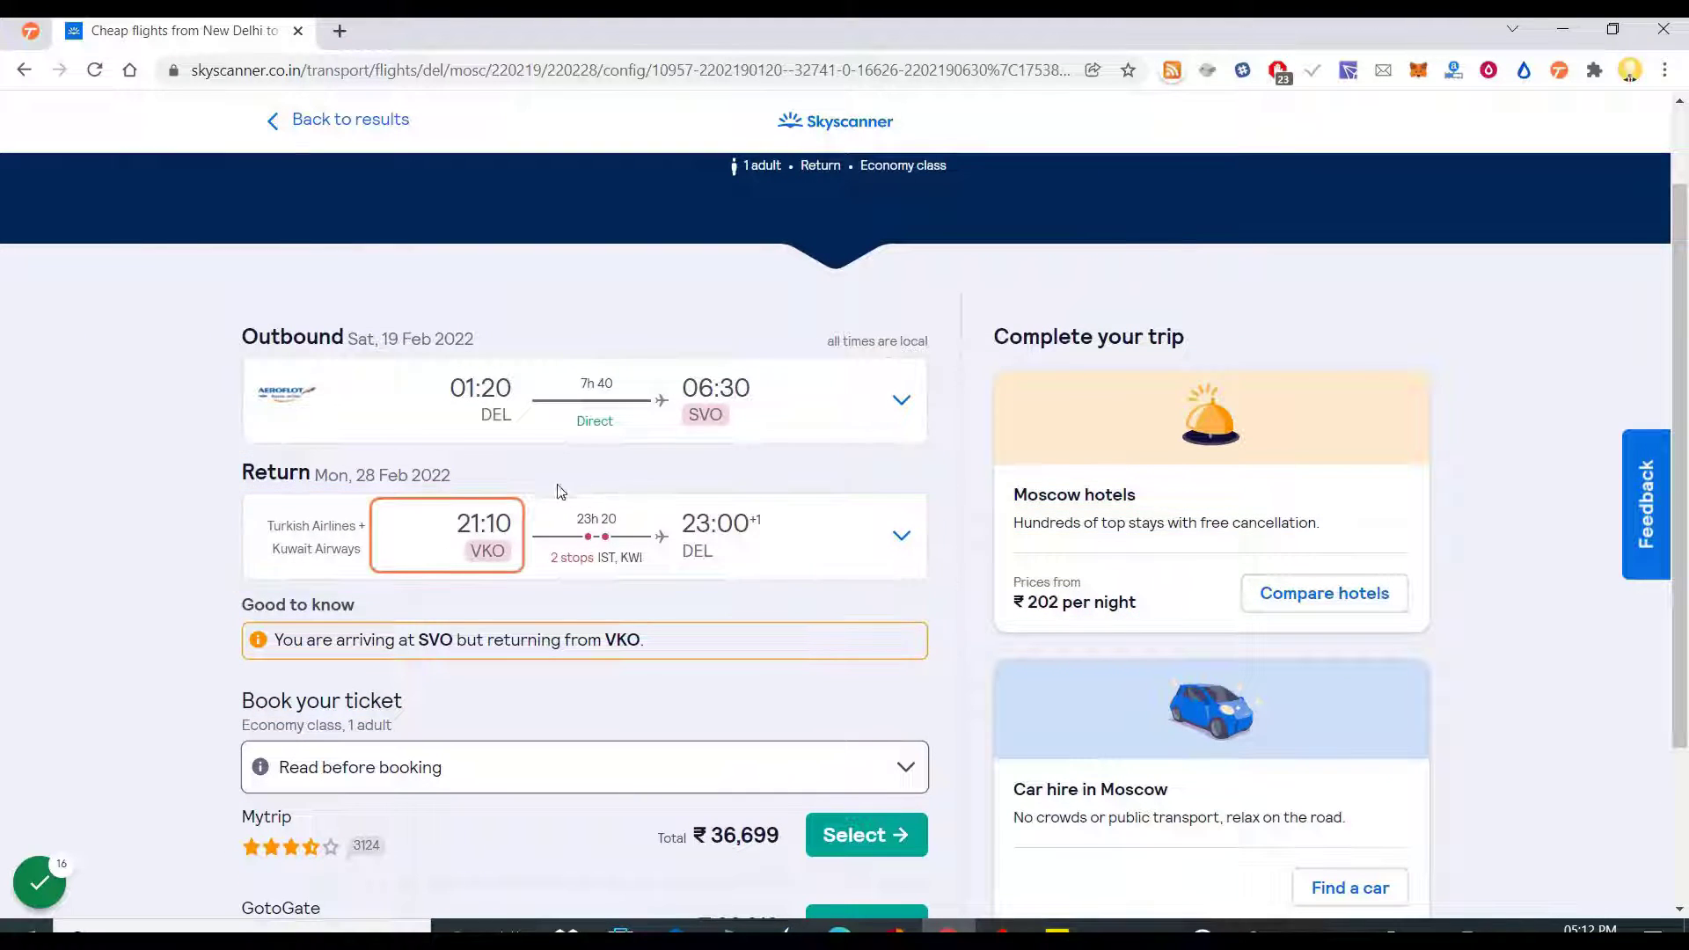
pyautogui.scroll(-2, 558, 491)
pyautogui.scroll(4, 875, 517)
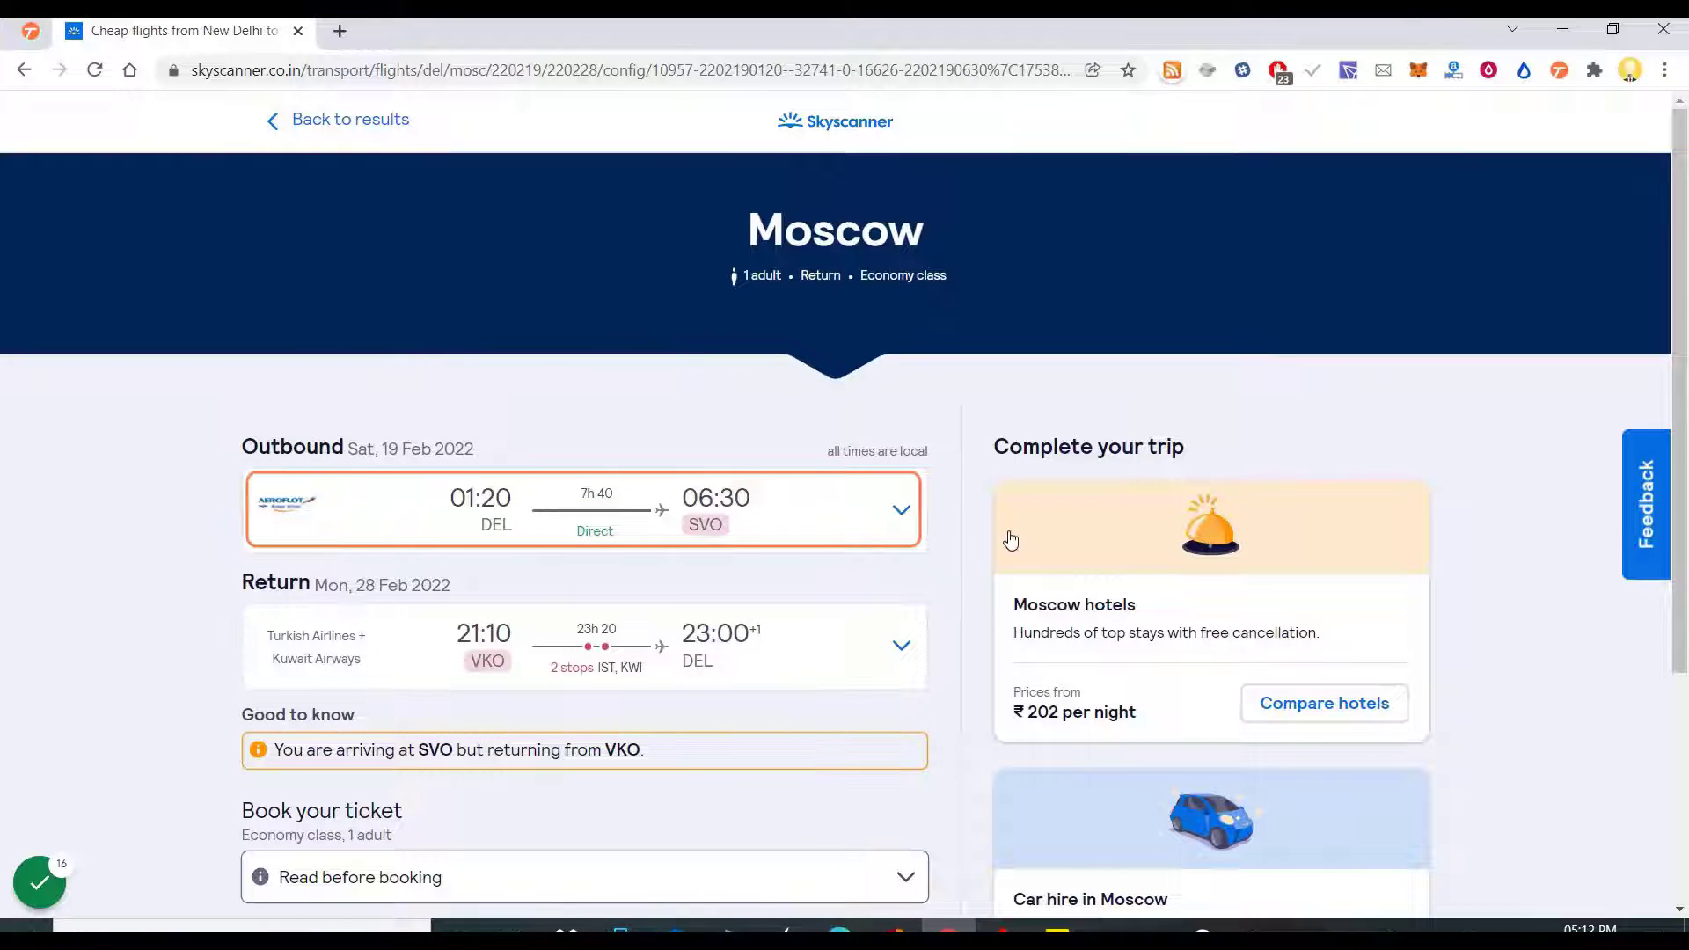
pyautogui.scroll(-3, 1010, 540)
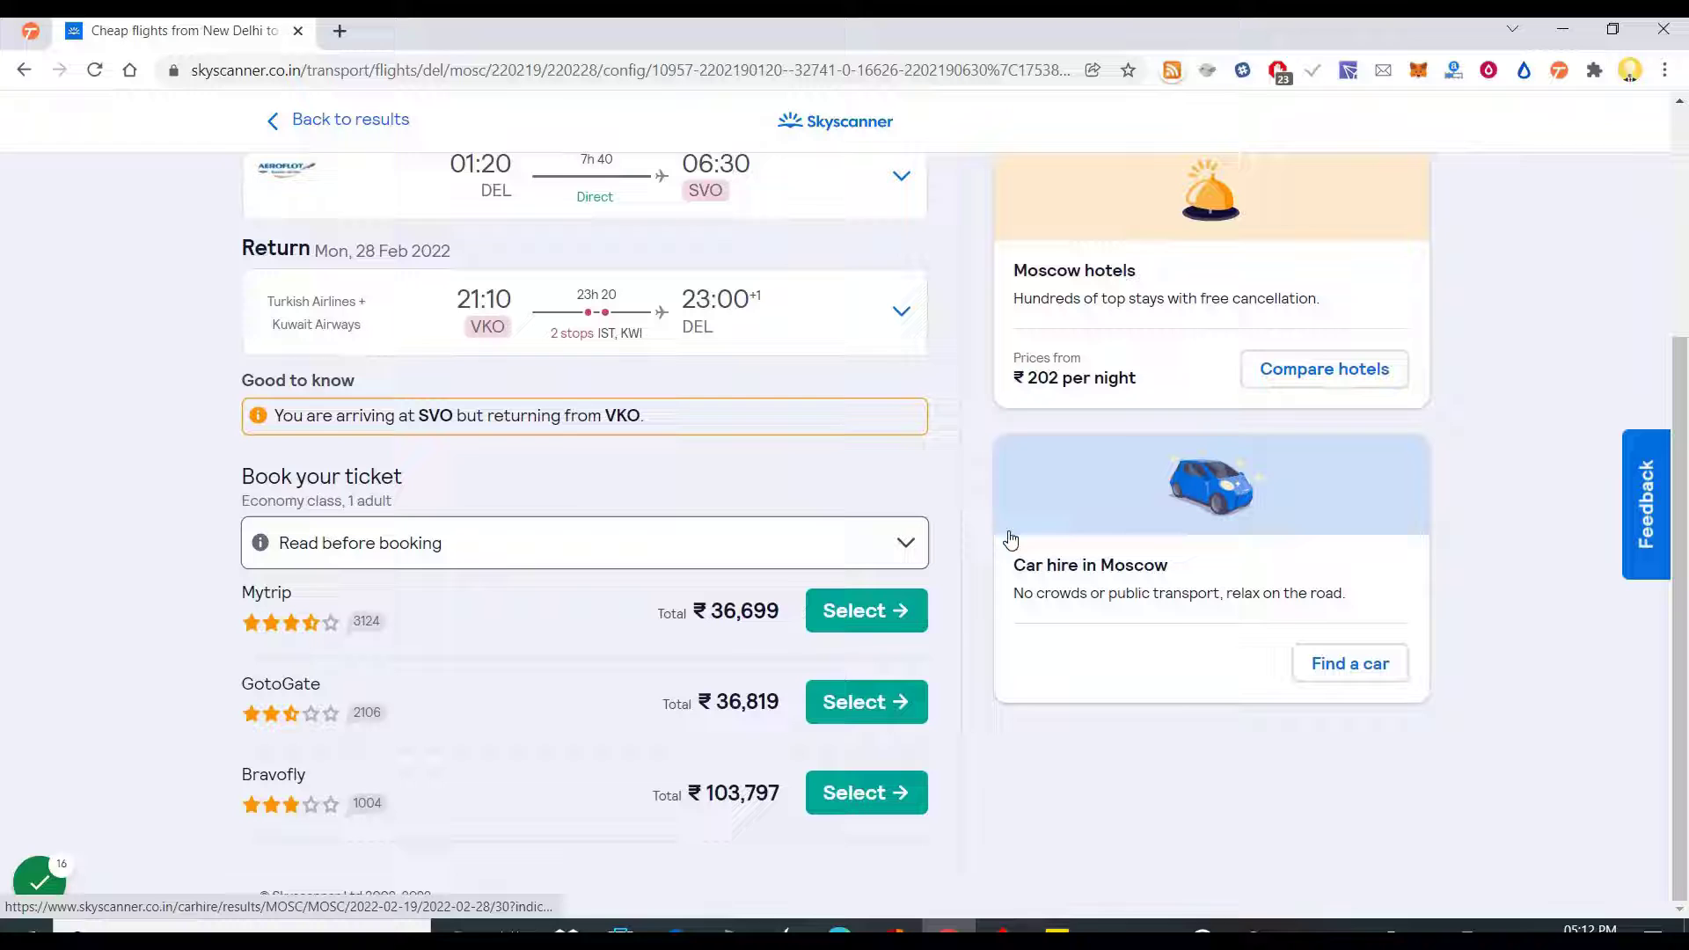
# Step: Expand the outbound and return flight details and review their connections and the booking offers
pyautogui.scroll(2, 1007, 536)
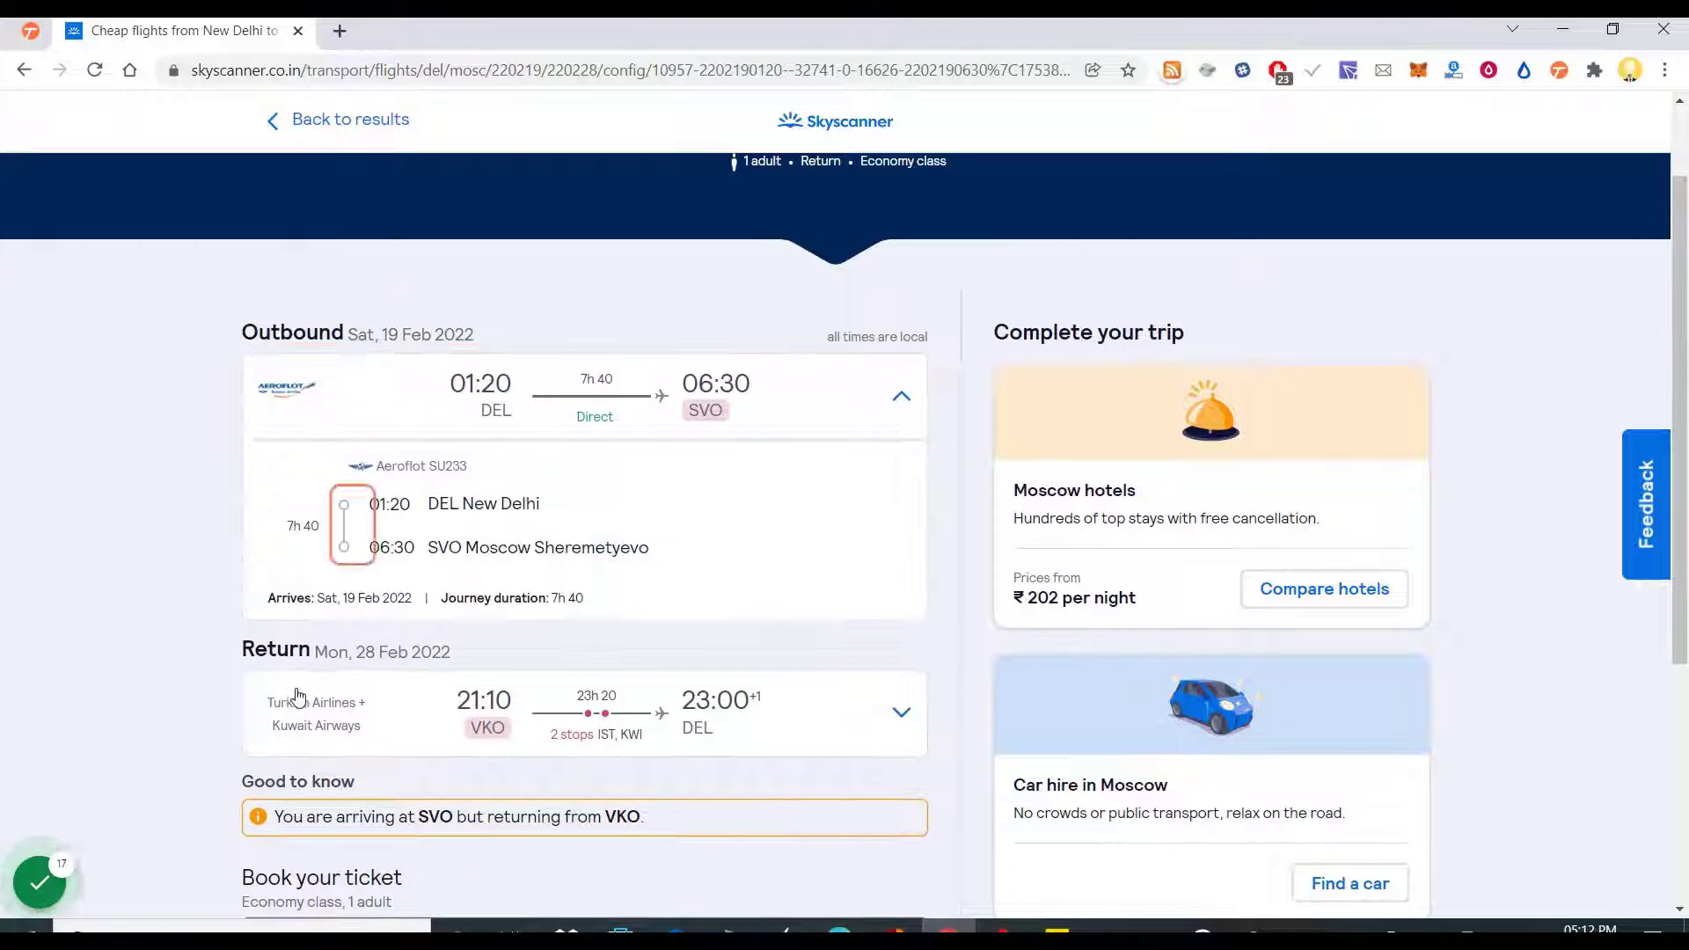
pyautogui.click(427, 691)
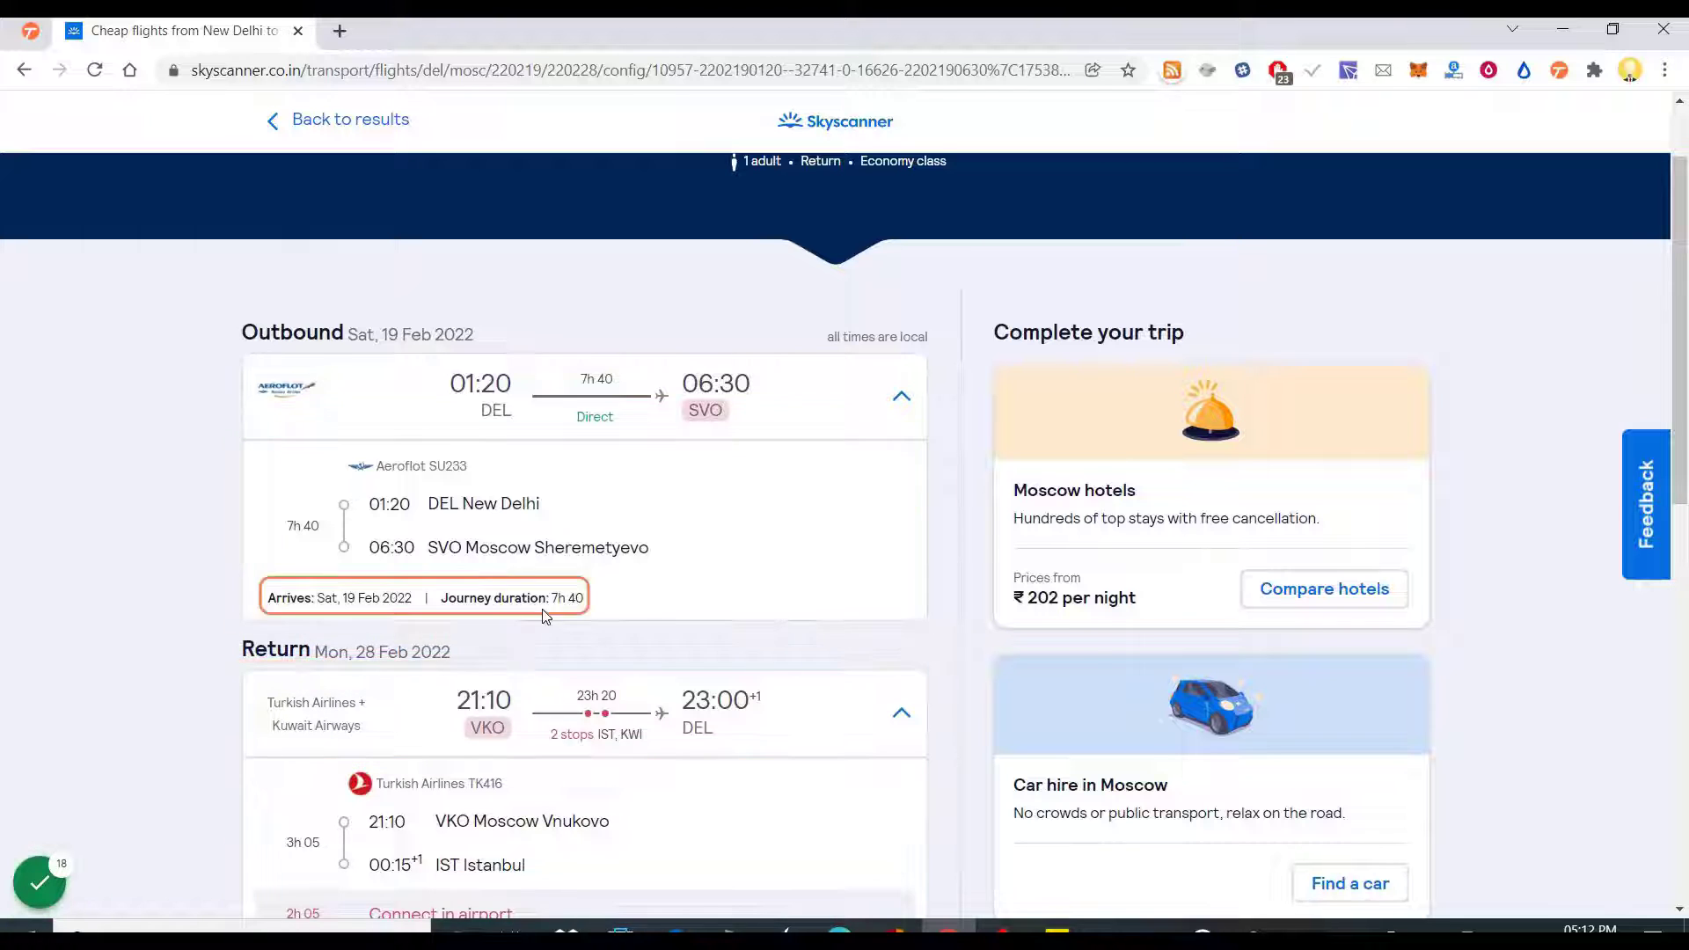
pyautogui.scroll(-5, 598, 545)
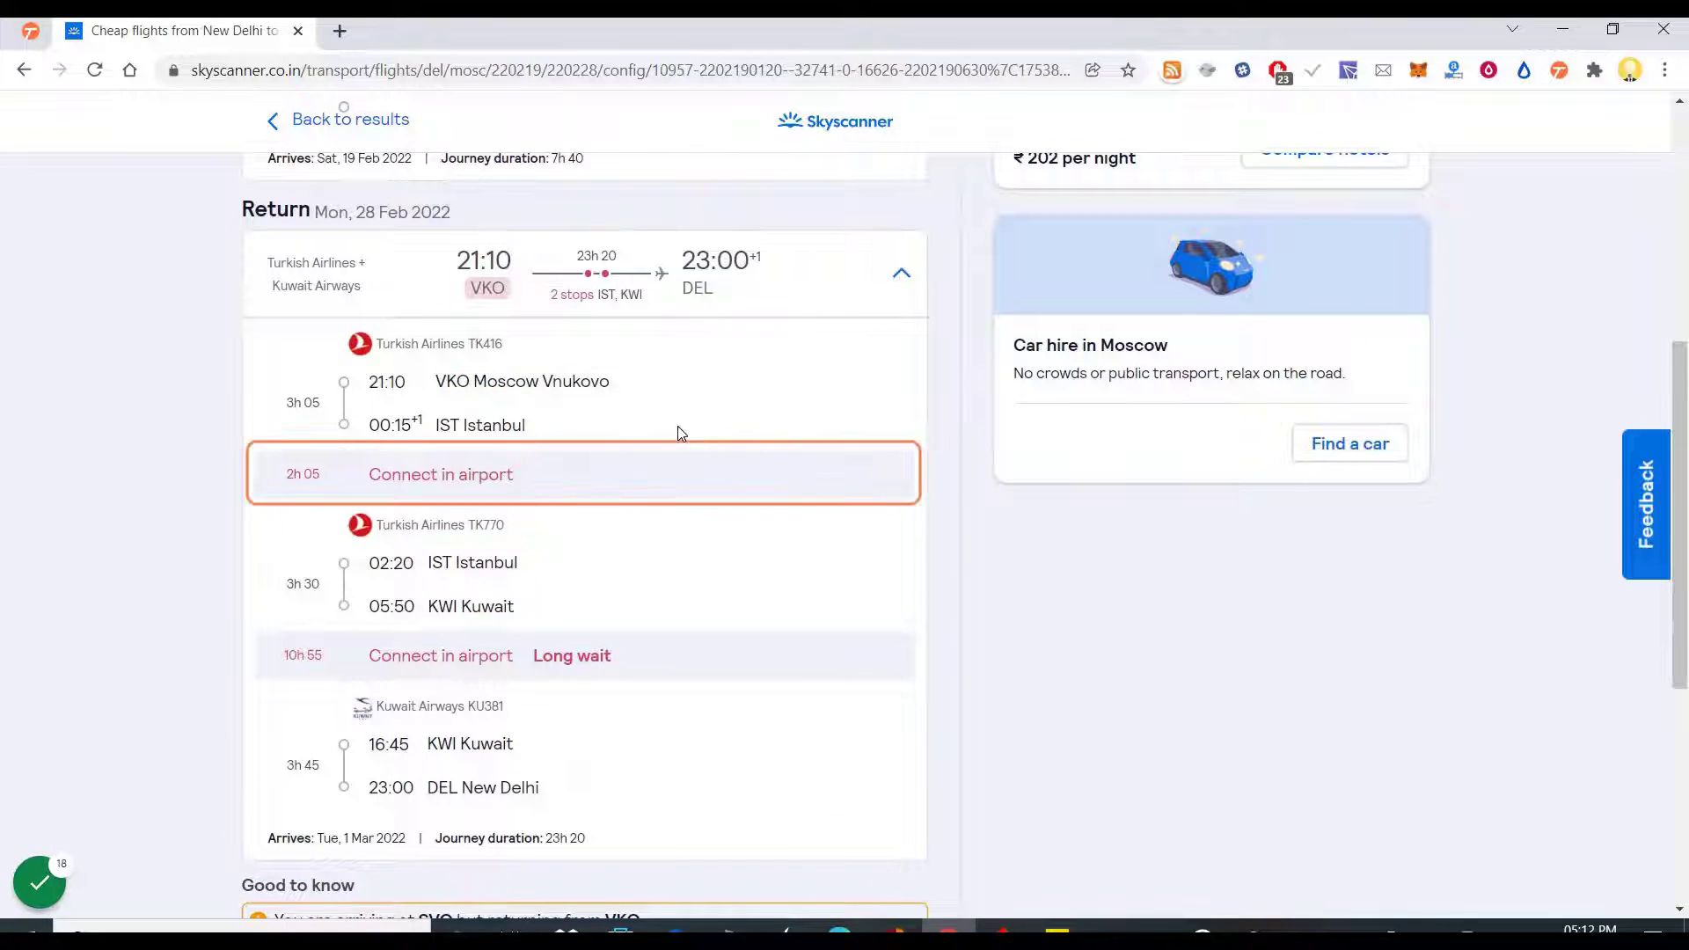
pyautogui.scroll(-2, 680, 431)
pyautogui.scroll(-3, 679, 433)
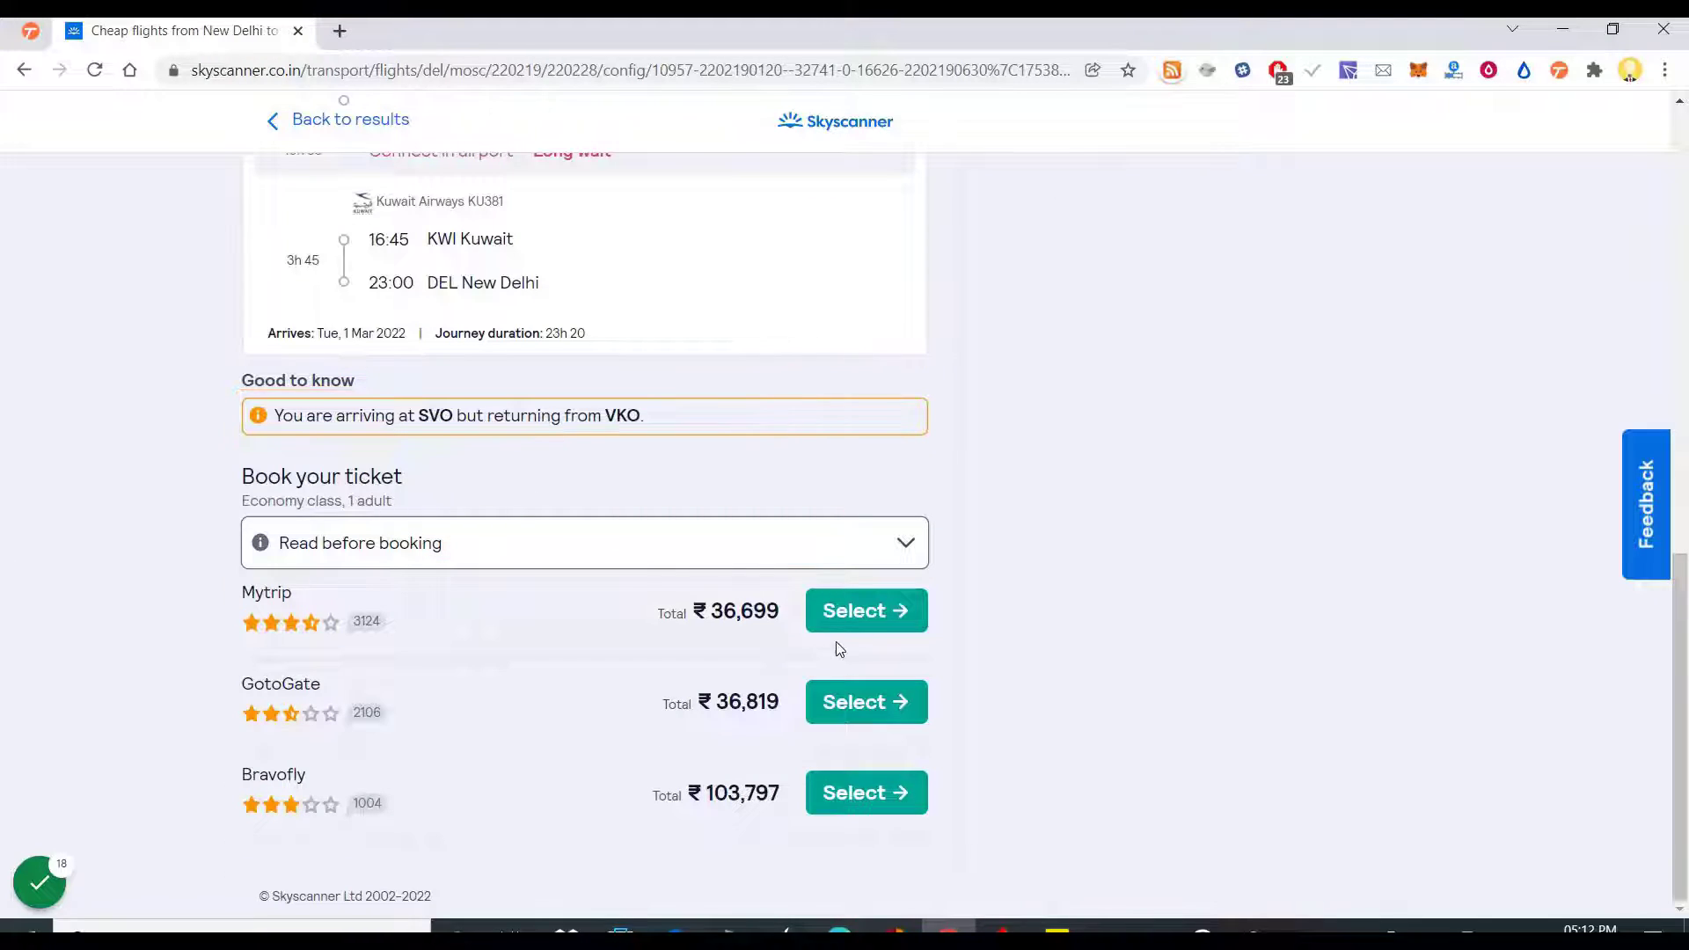
# Step: Finish the Tango capture and look over the generated Skyscanner workflow's first four captured steps
pyautogui.click(39, 881)
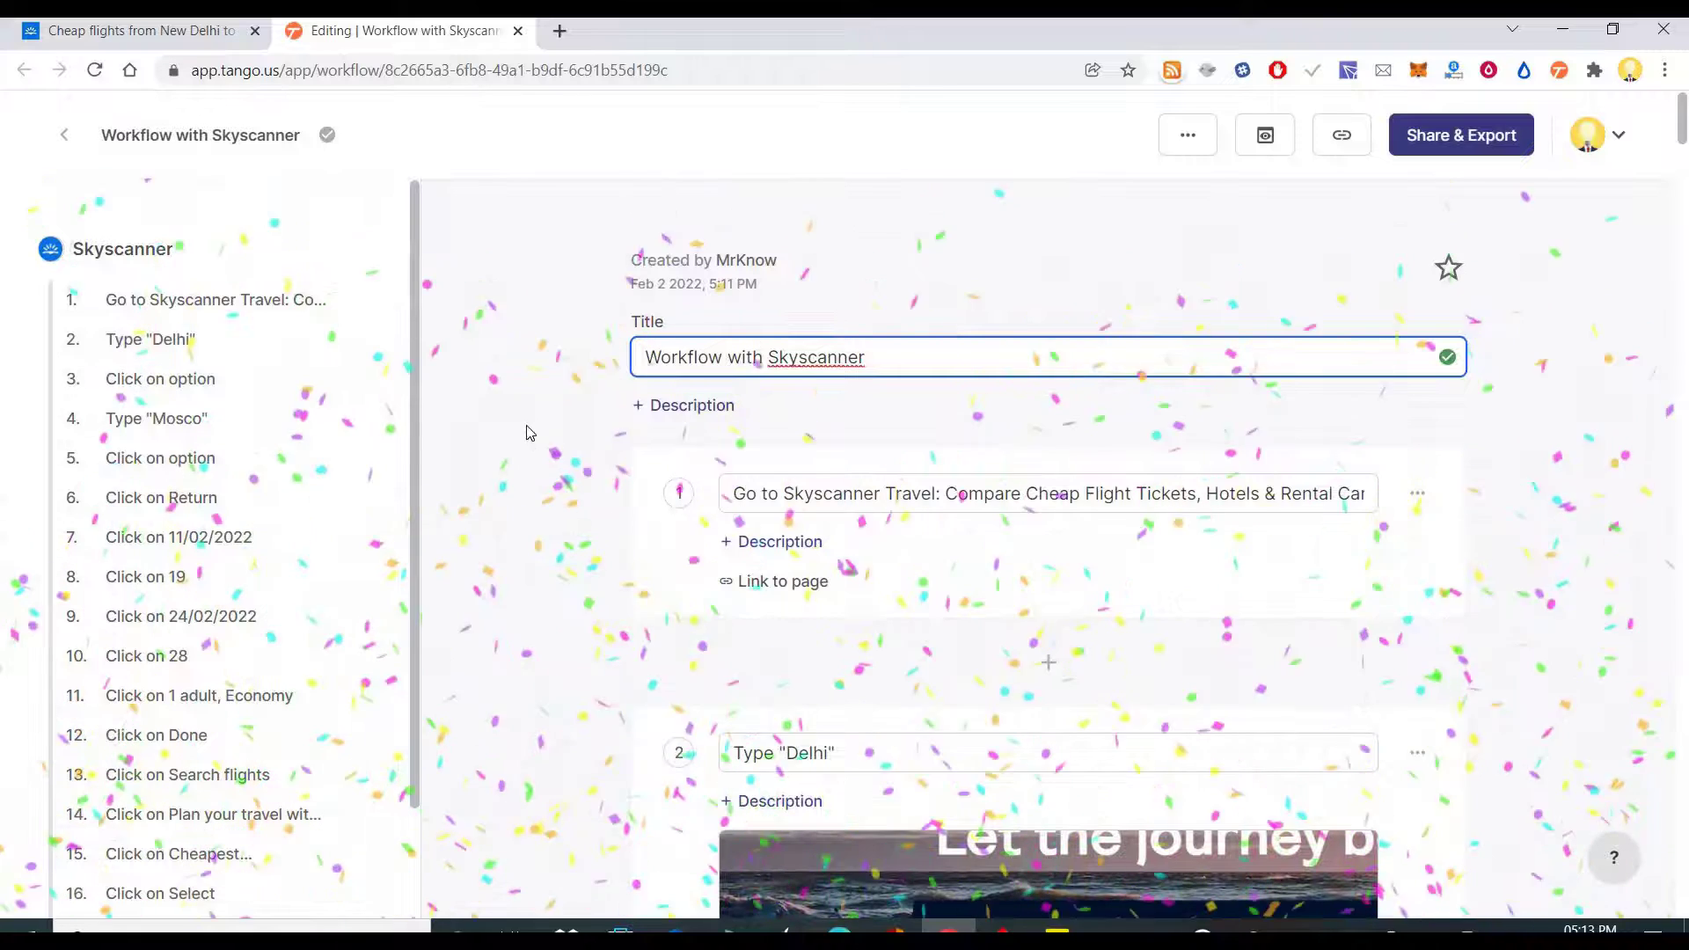
pyautogui.scroll(-2, 598, 405)
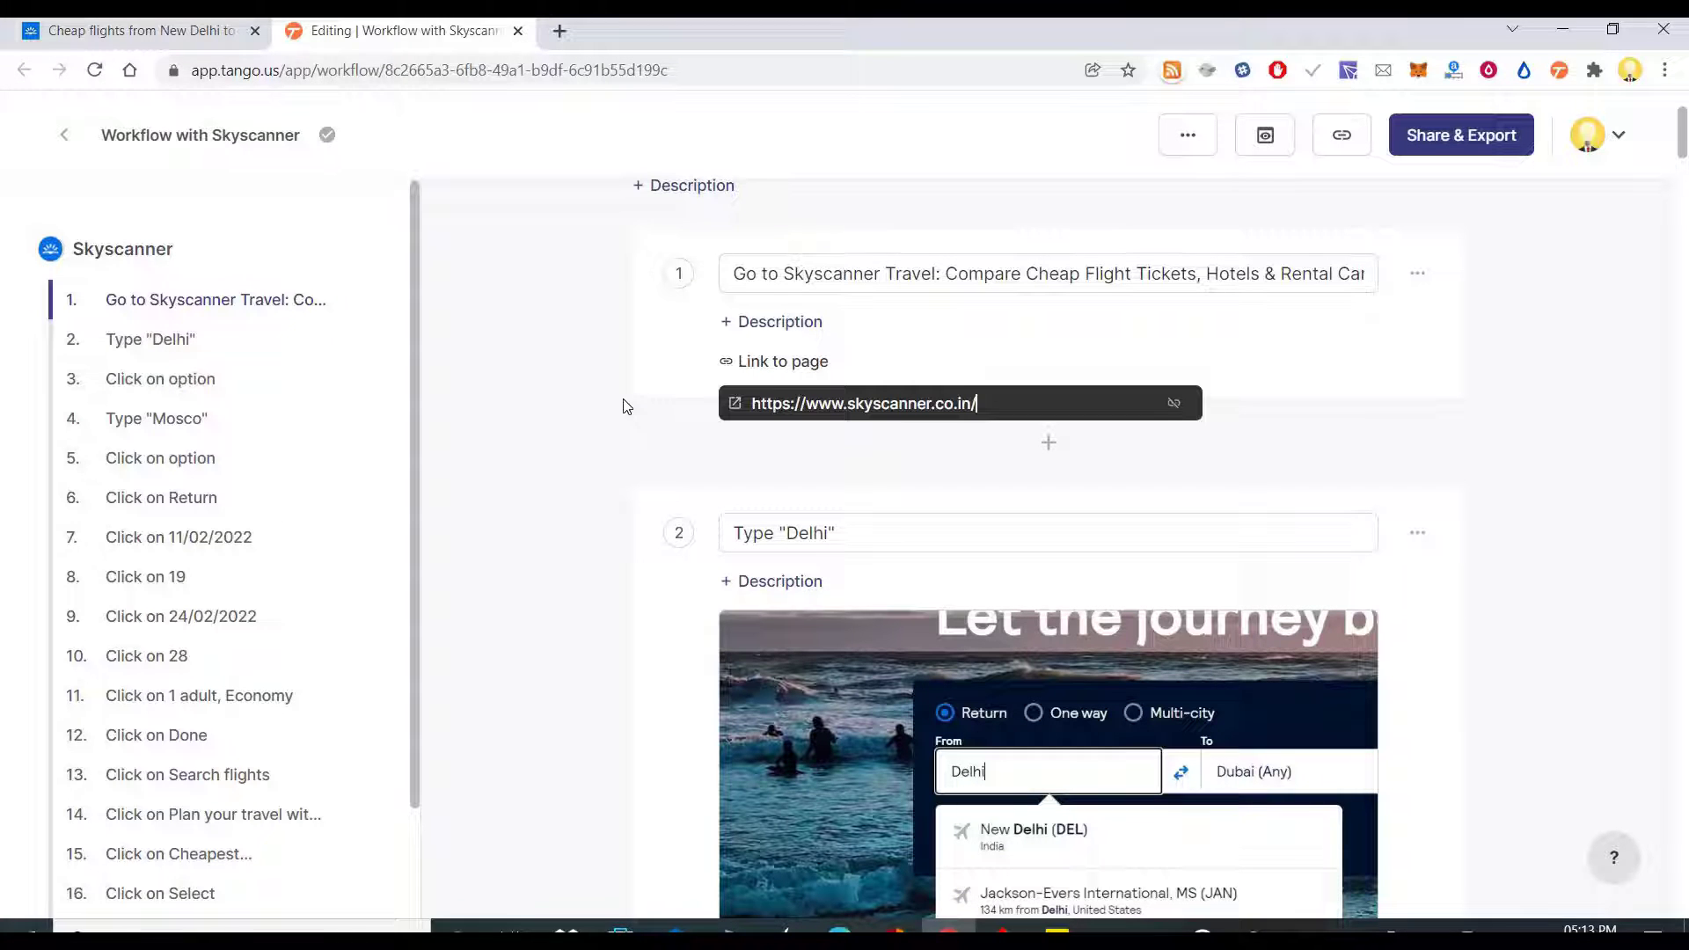
pyautogui.scroll(-2, 475, 384)
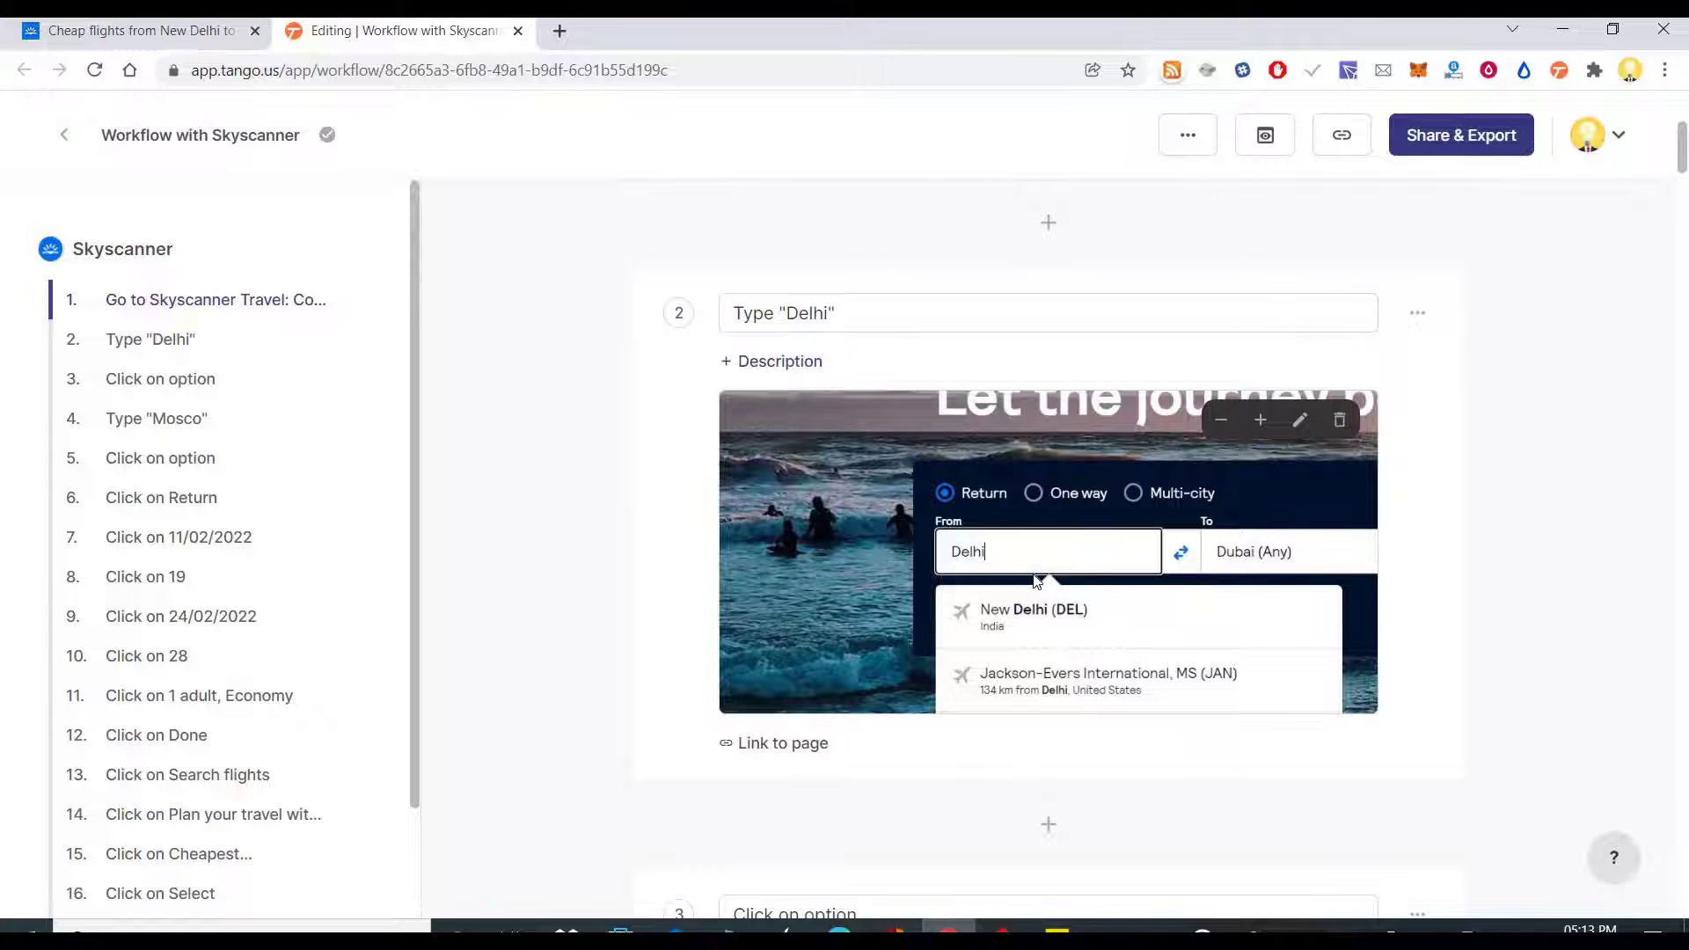
pyautogui.scroll(-7, 1036, 580)
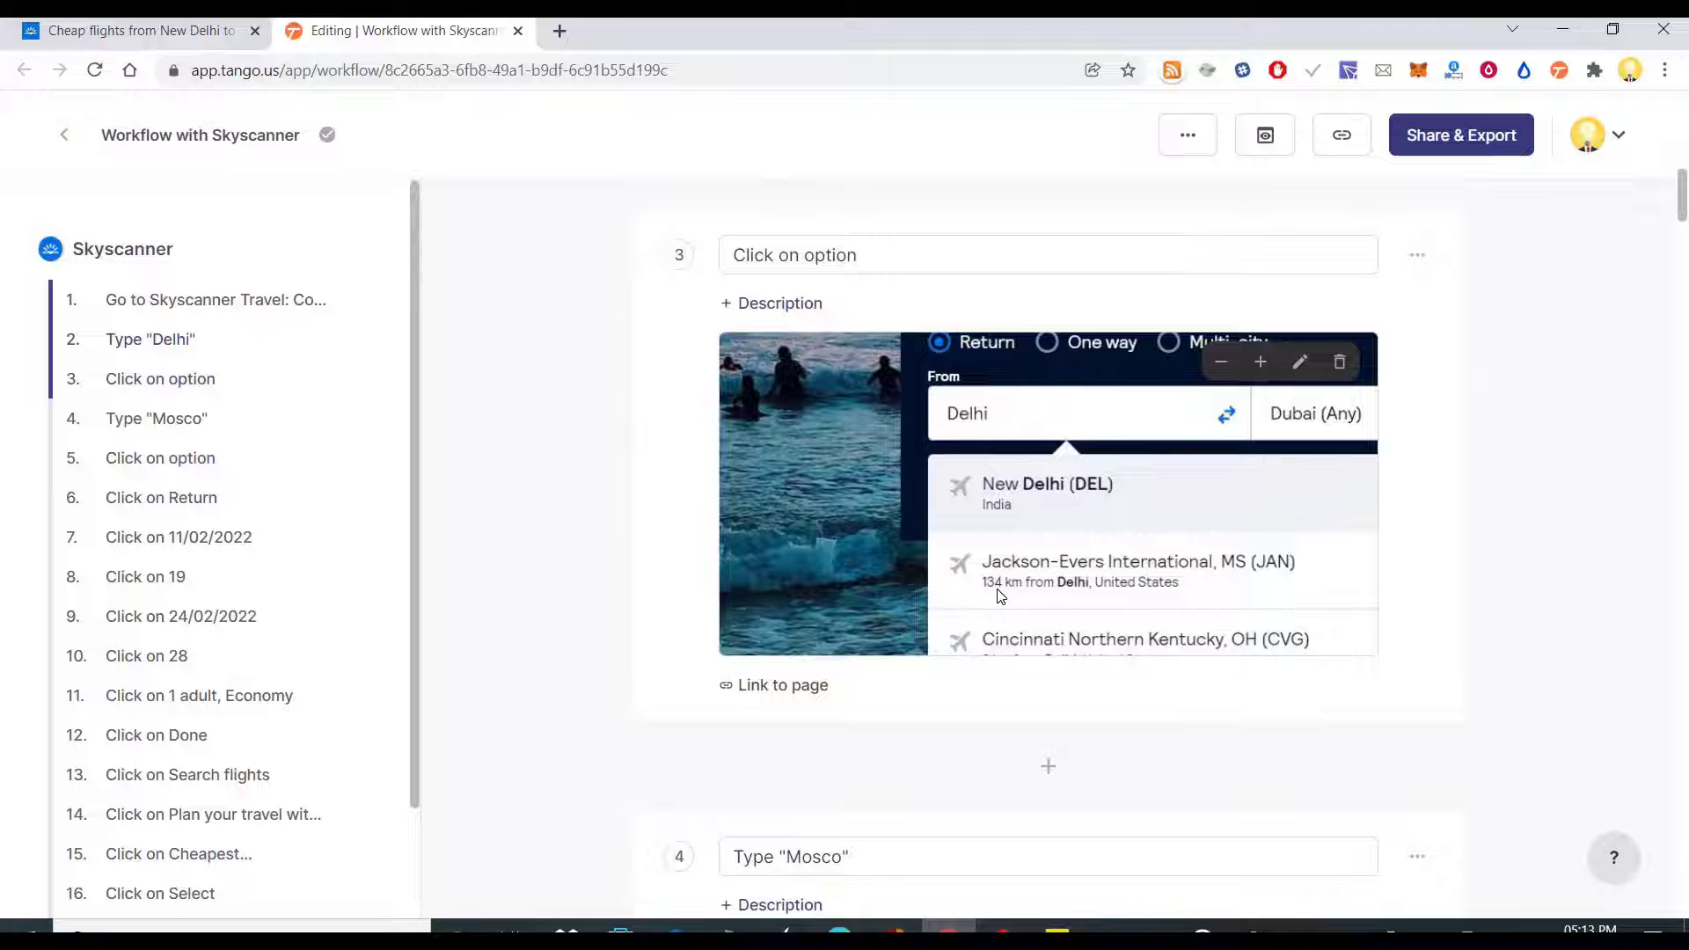
pyautogui.scroll(-1, 1000, 596)
pyautogui.scroll(2, 995, 616)
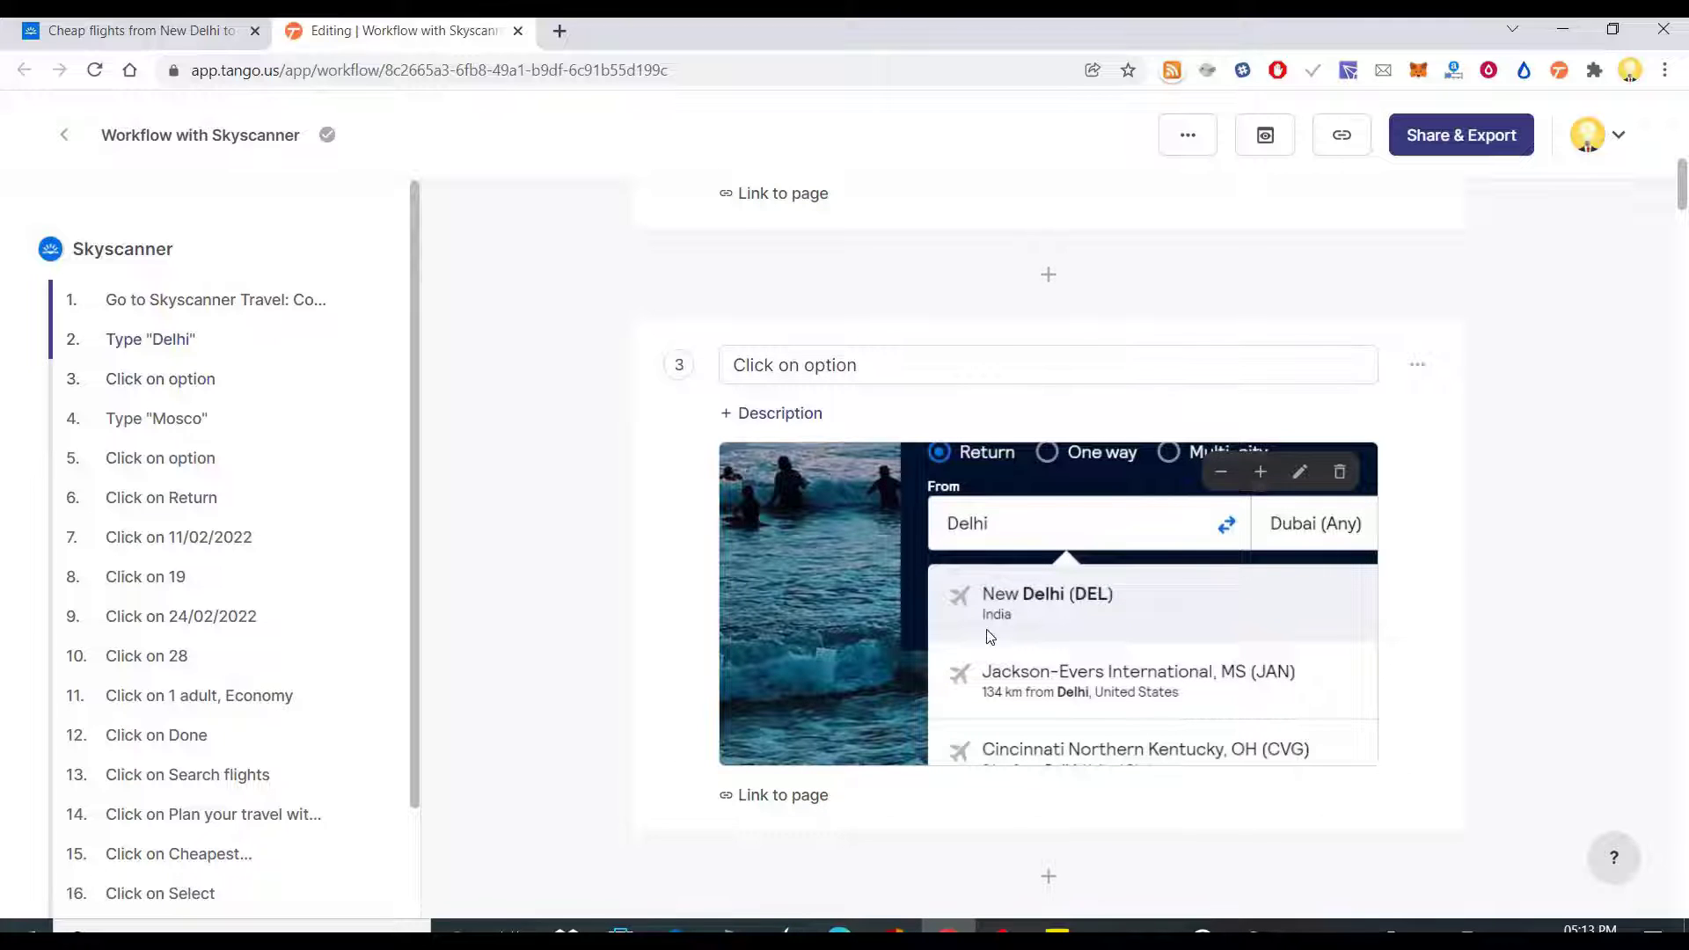
pyautogui.scroll(-5, 990, 636)
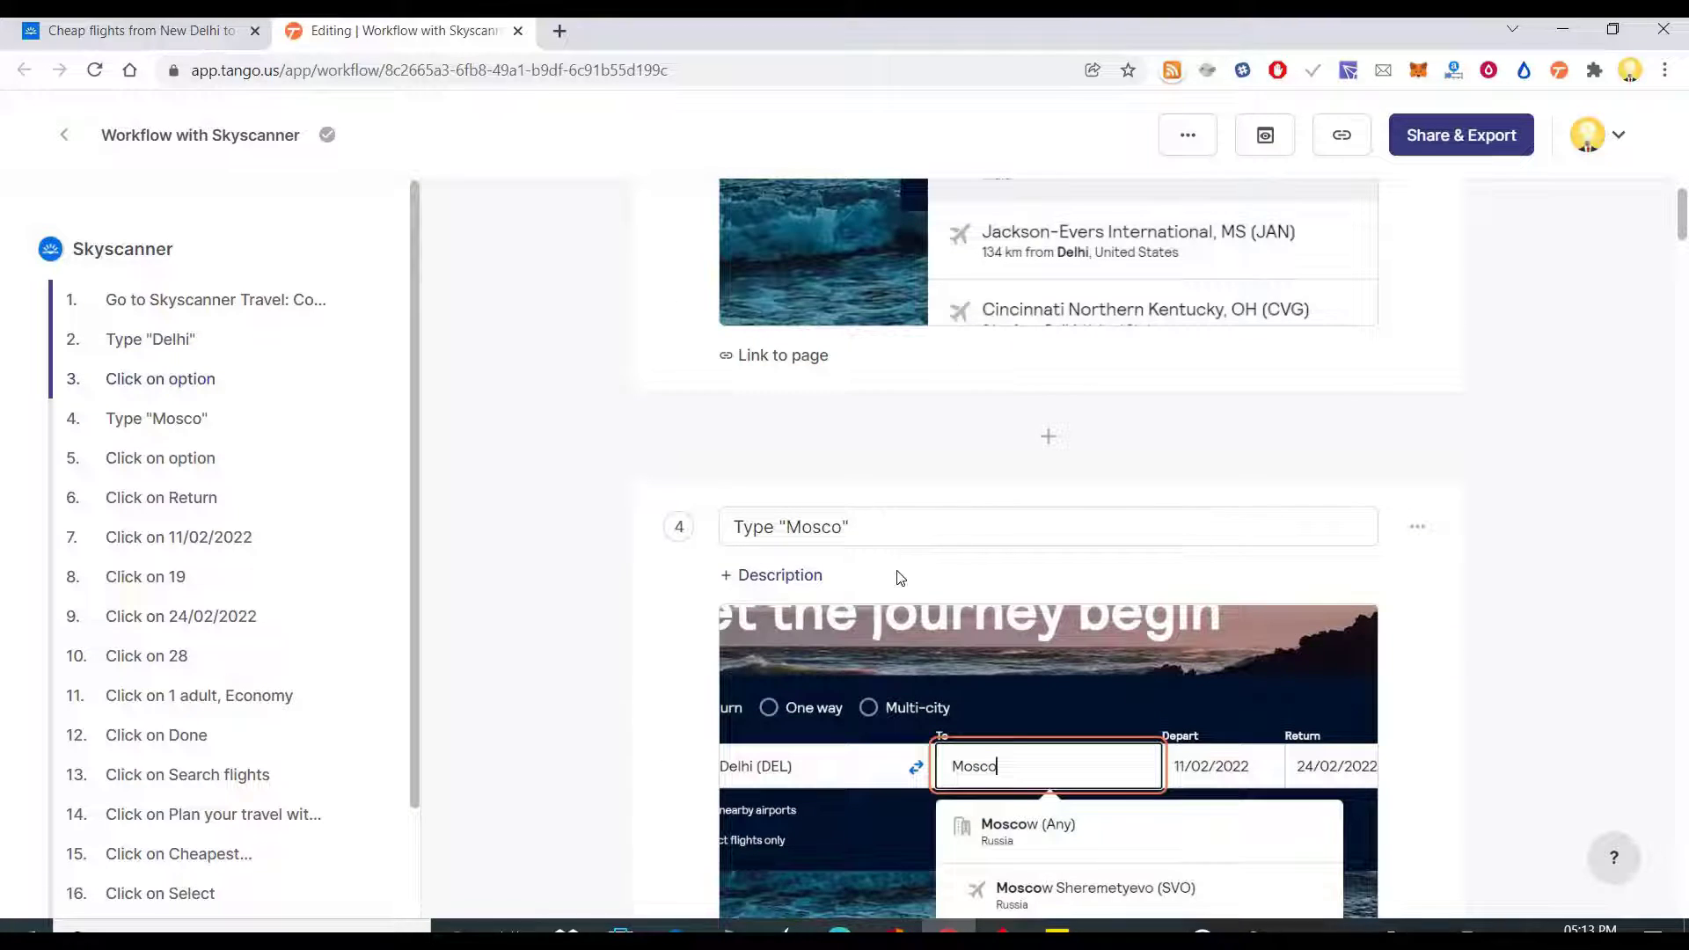
pyautogui.scroll(-2, 892, 436)
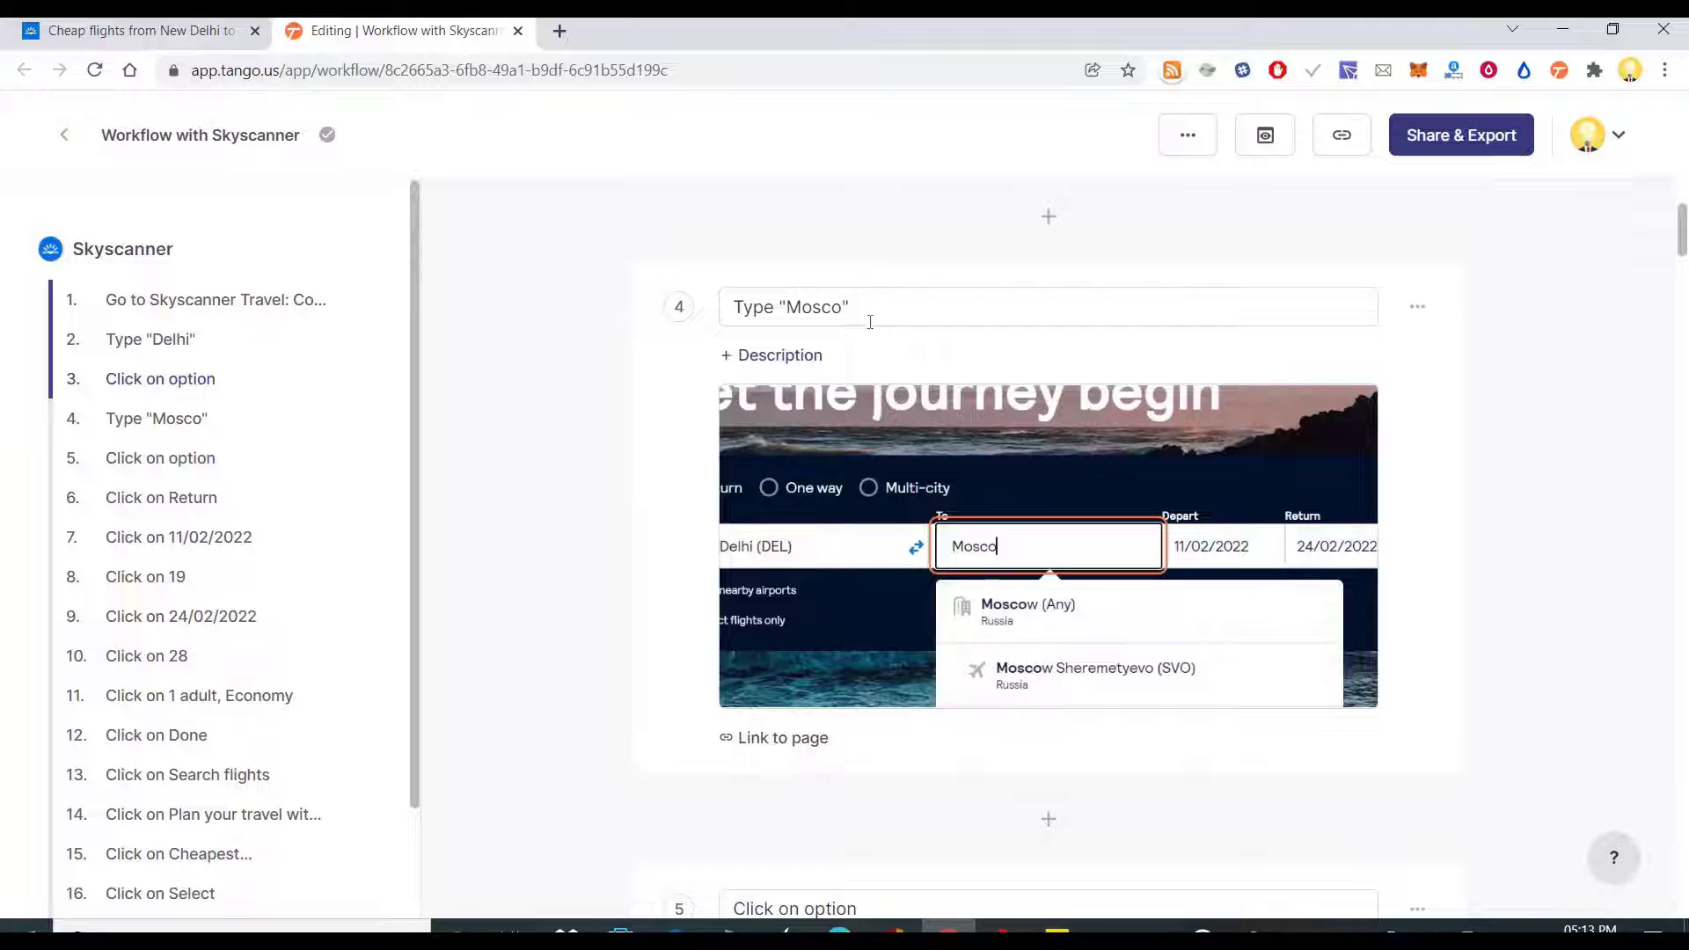
# Step: Check the captured steps from the "Mosco" destination entry through the departure date selection
pyautogui.click(870, 322)
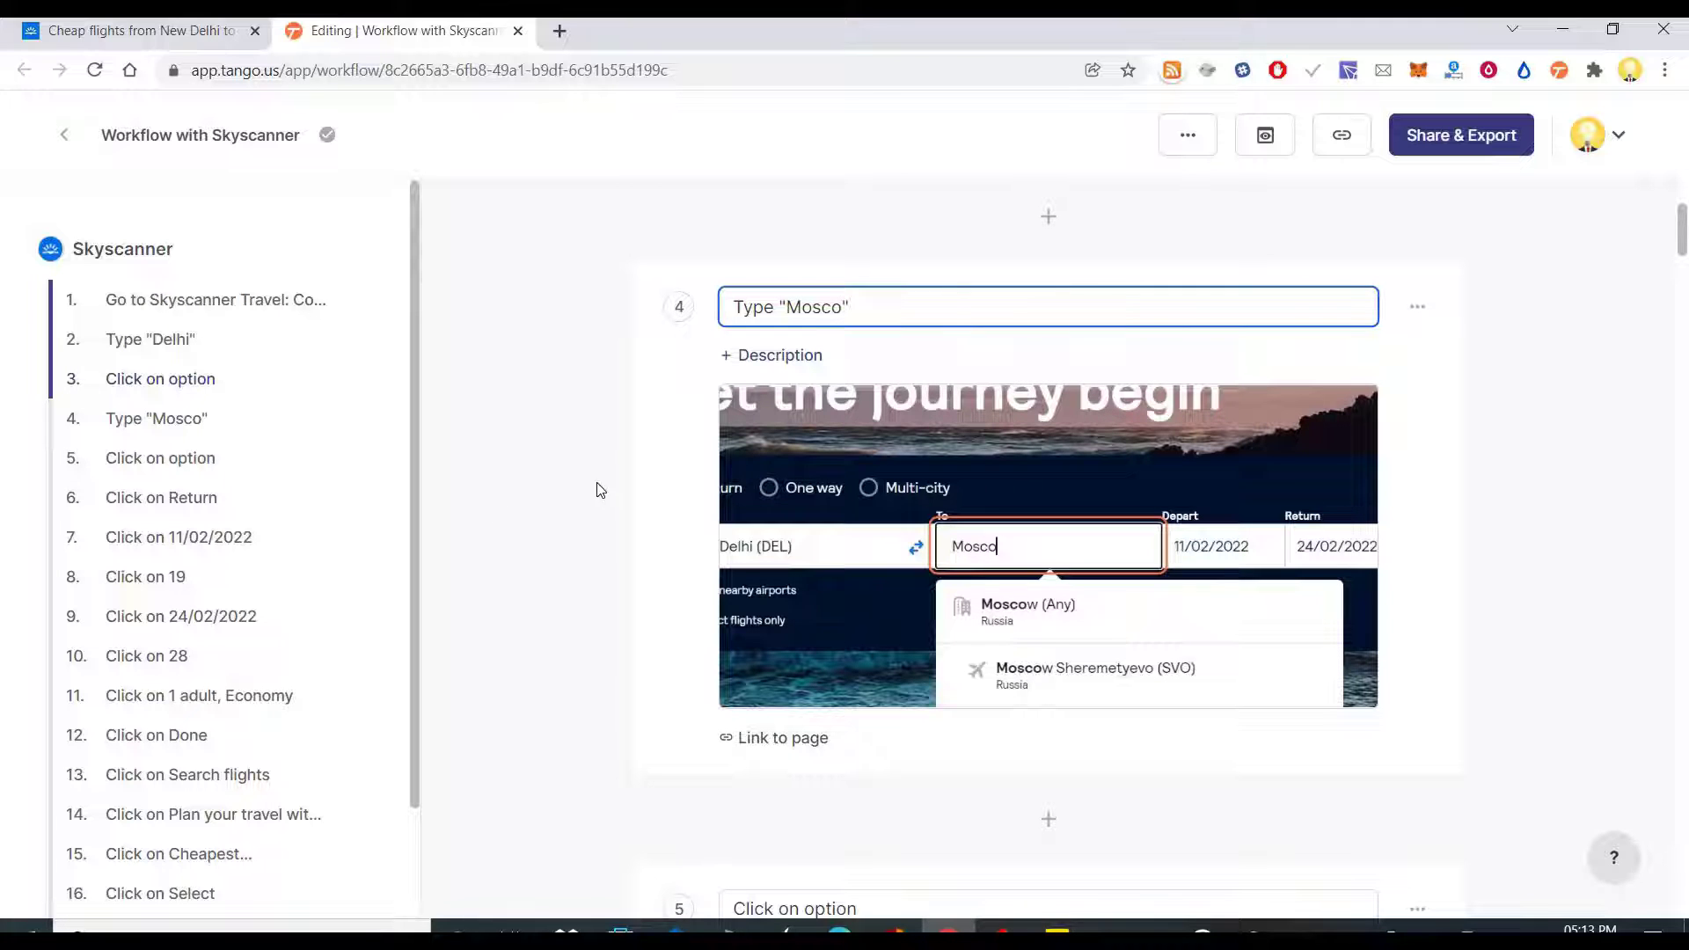
pyautogui.scroll(-3, 879, 440)
pyautogui.scroll(-1, 983, 520)
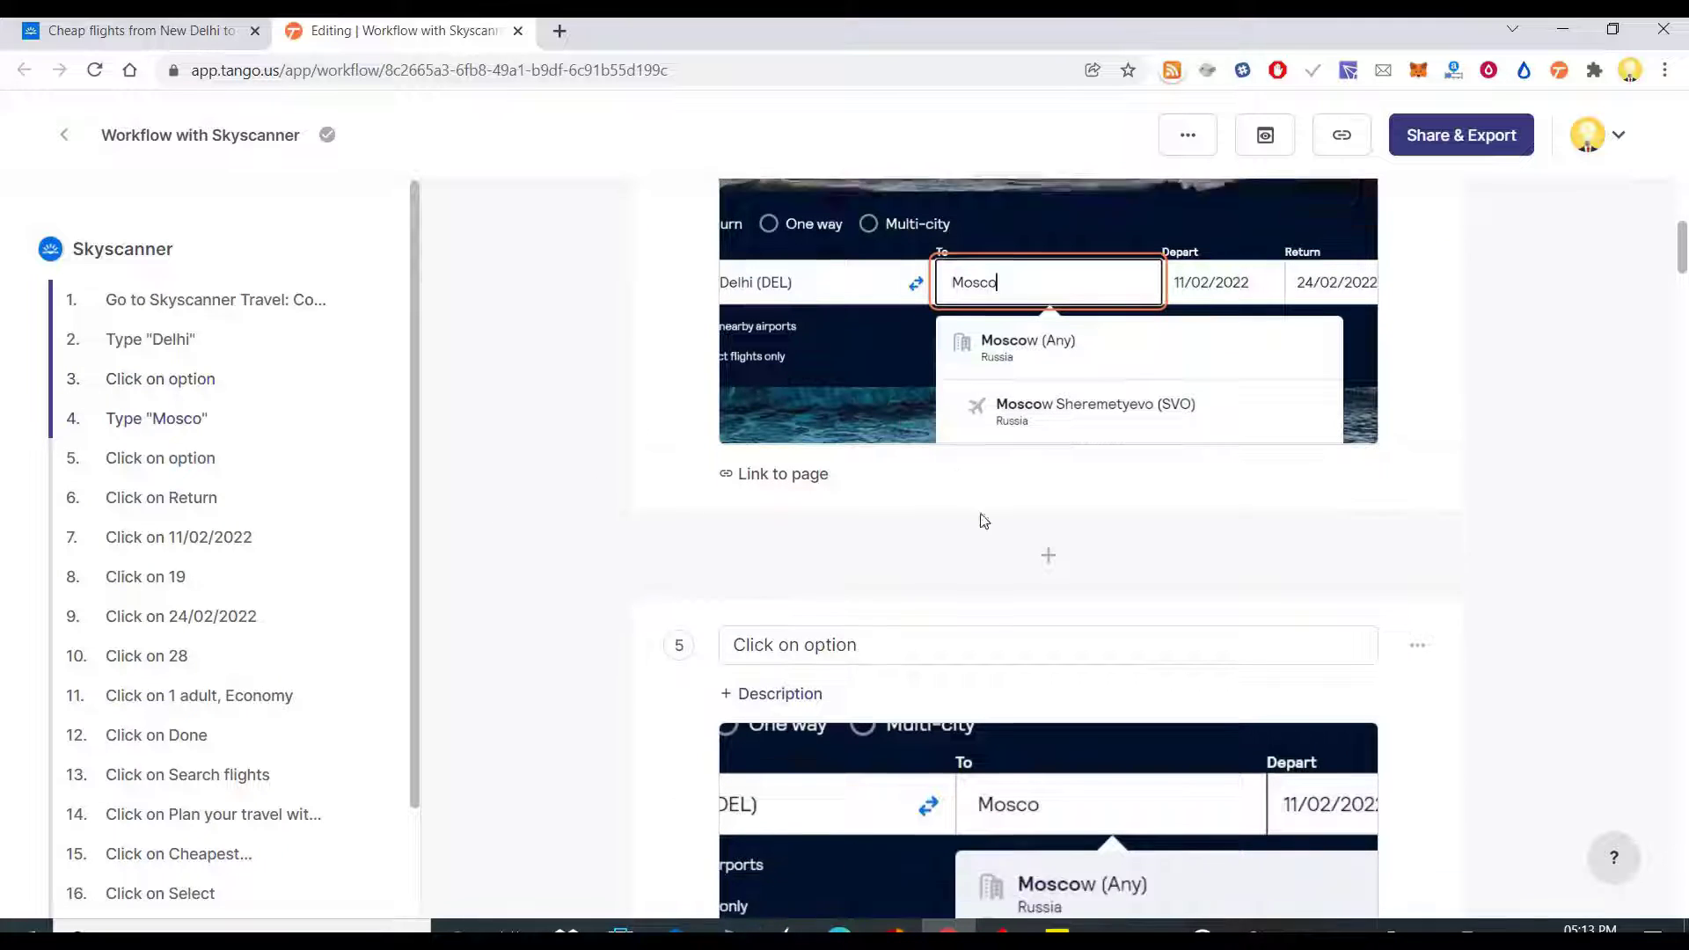
pyautogui.scroll(-3, 984, 521)
pyautogui.scroll(-6, 1058, 535)
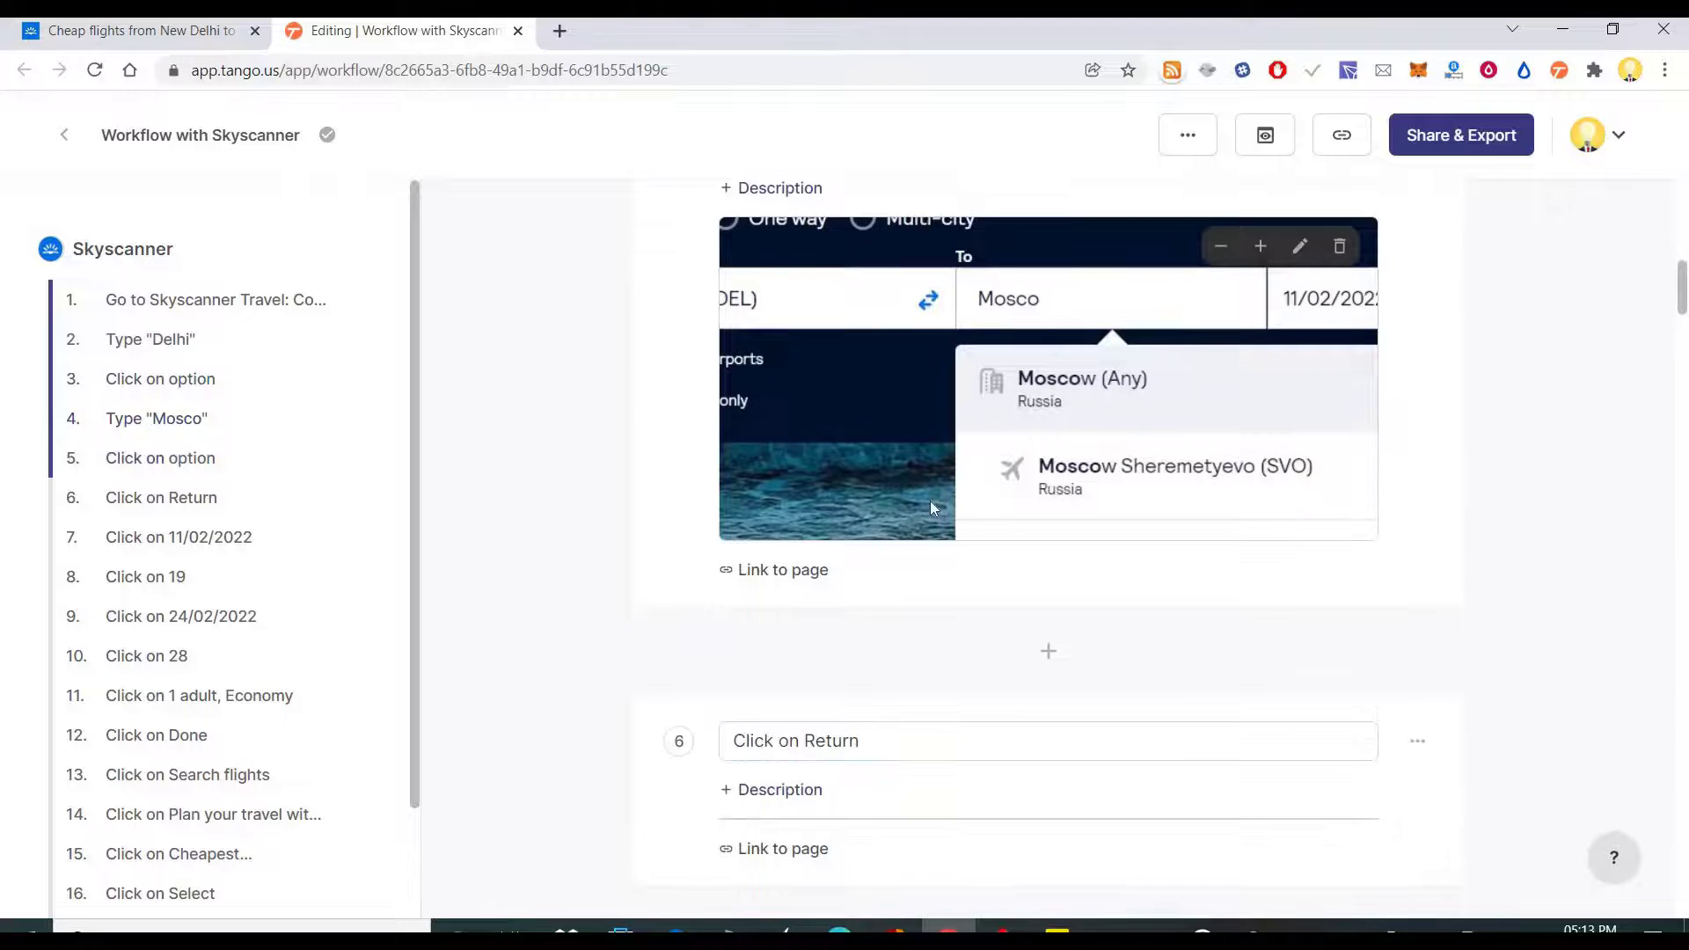
pyautogui.scroll(-7, 945, 535)
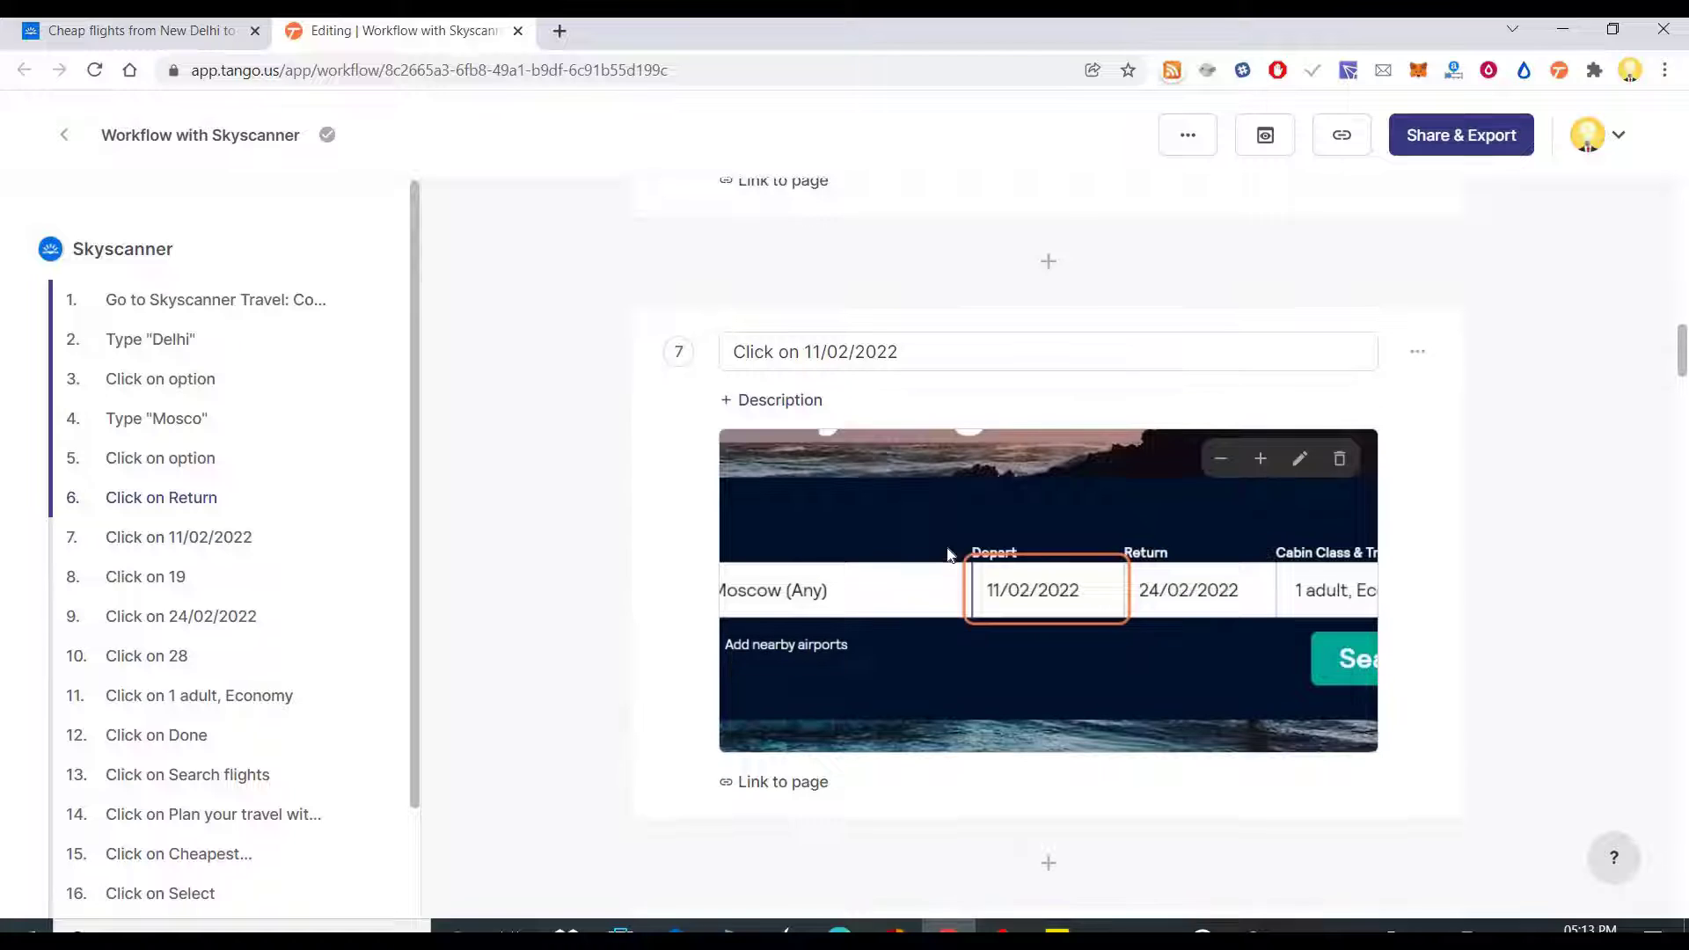
# Step: Retitle workflow step 7, which highlights the Depart field, as "Select departure date"
pyautogui.scroll(-5, 948, 554)
pyautogui.scroll(4, 950, 554)
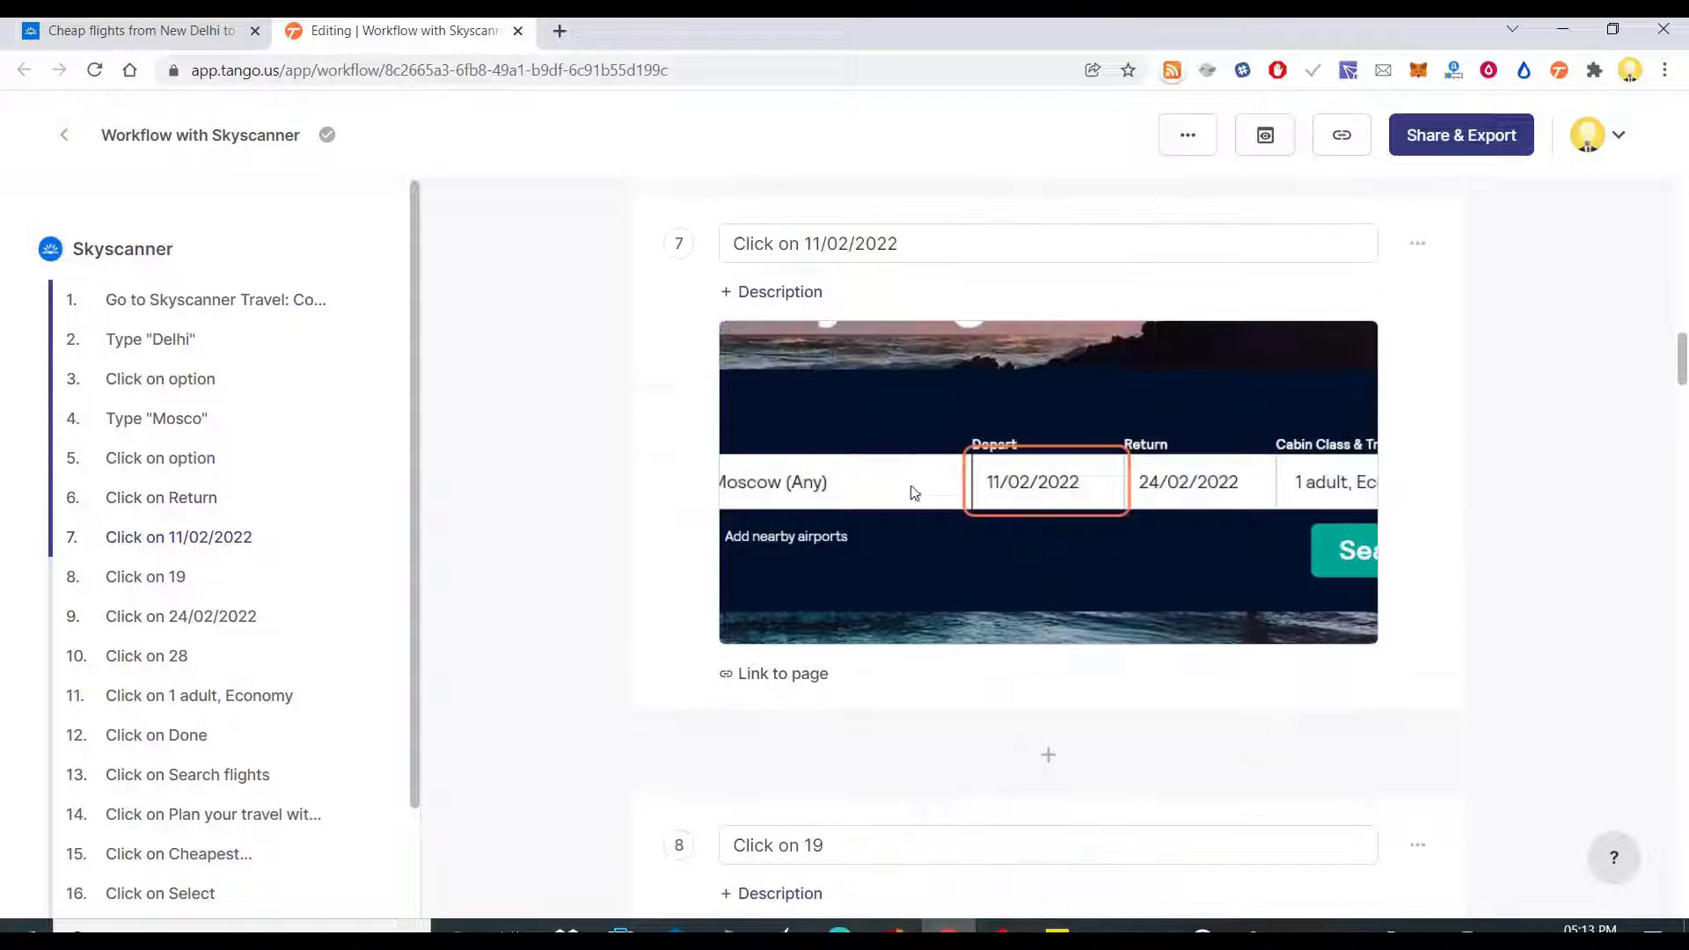
pyautogui.tripleClick(807, 246)
pyautogui.write('Sele')
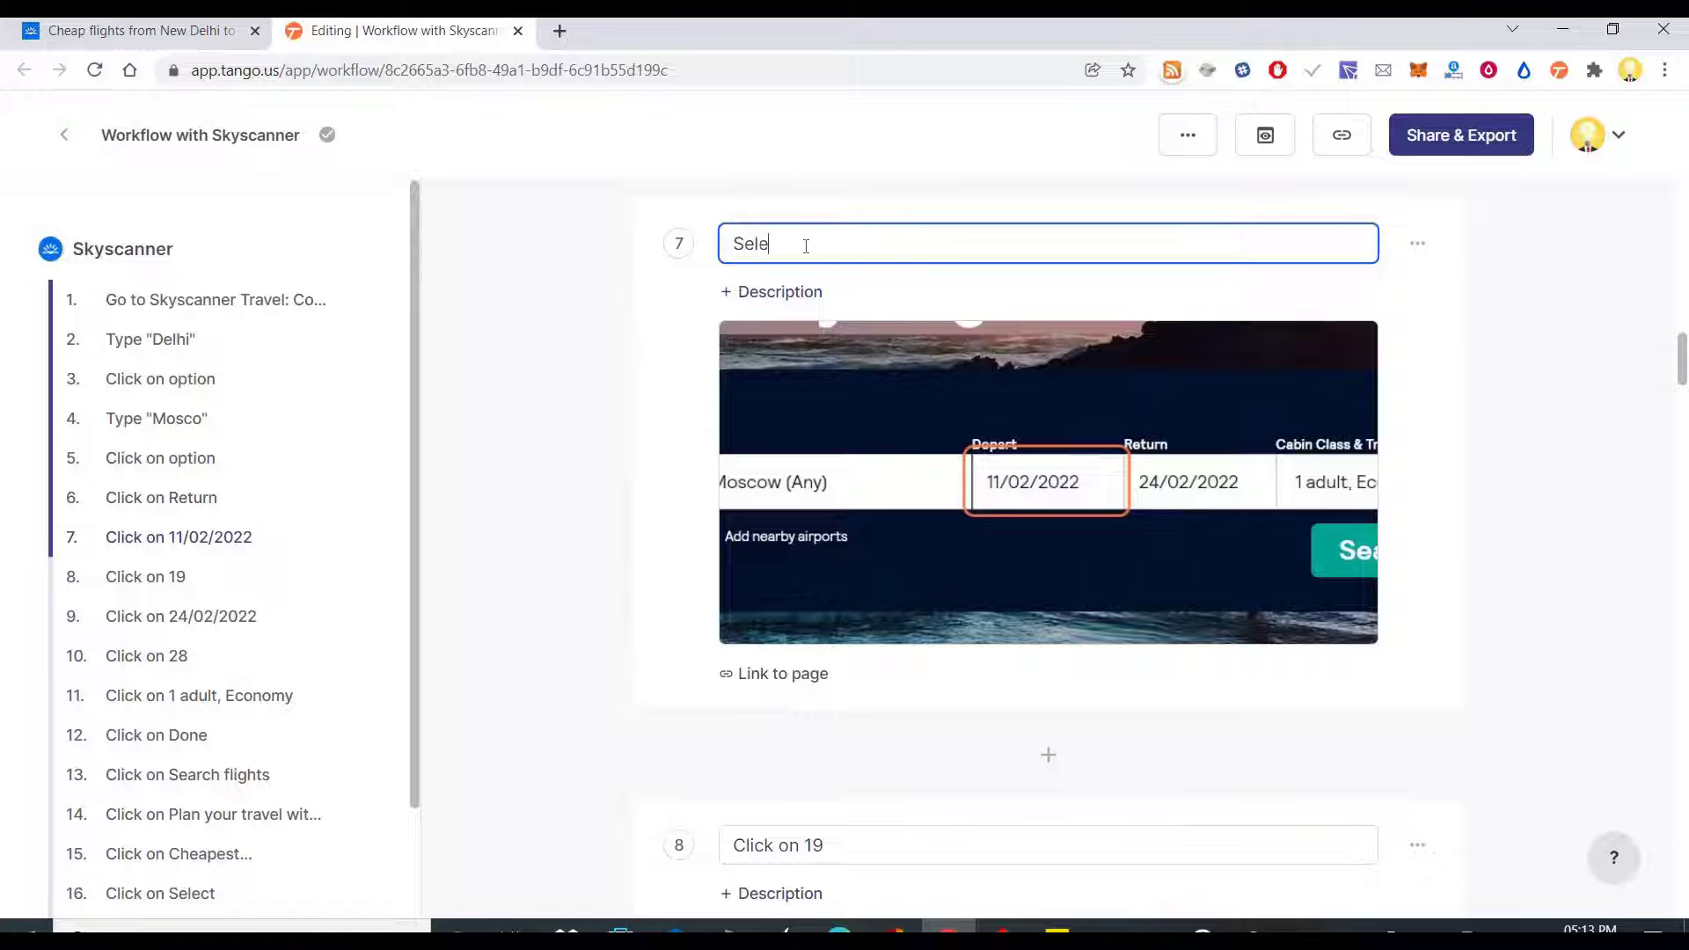
pyautogui.write('ct departure date')
# Step: Retitle workflow step 8, which shows the calendar, as "Select return date"
pyautogui.scroll(-3, 861, 475)
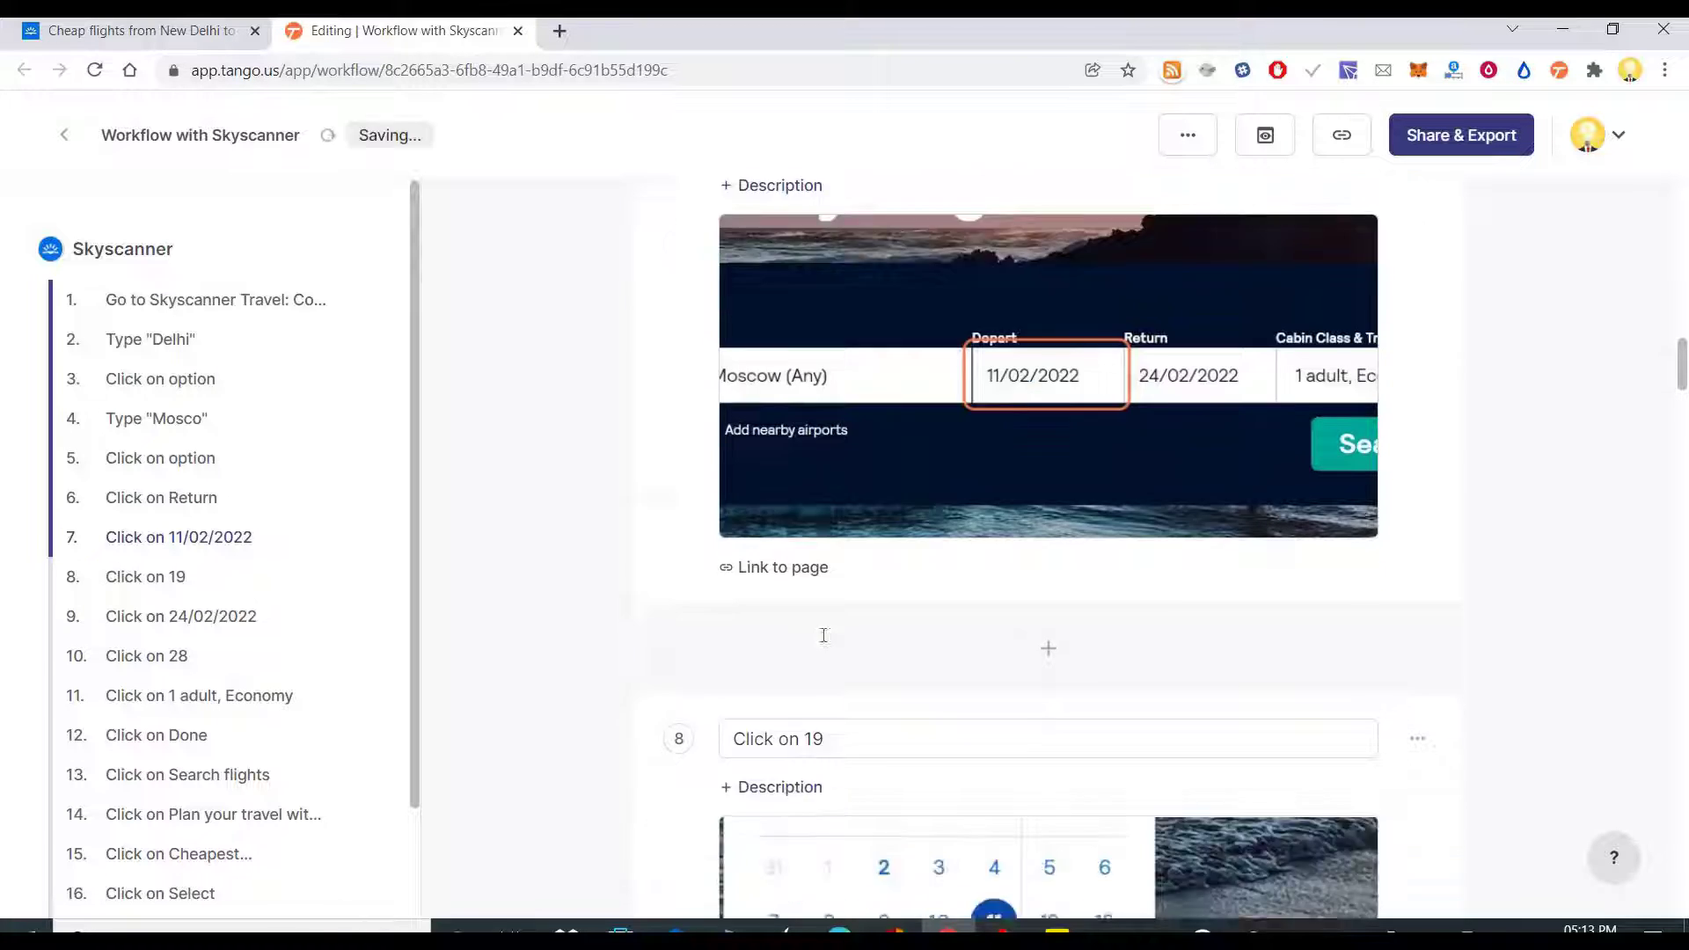
pyautogui.tripleClick(827, 625)
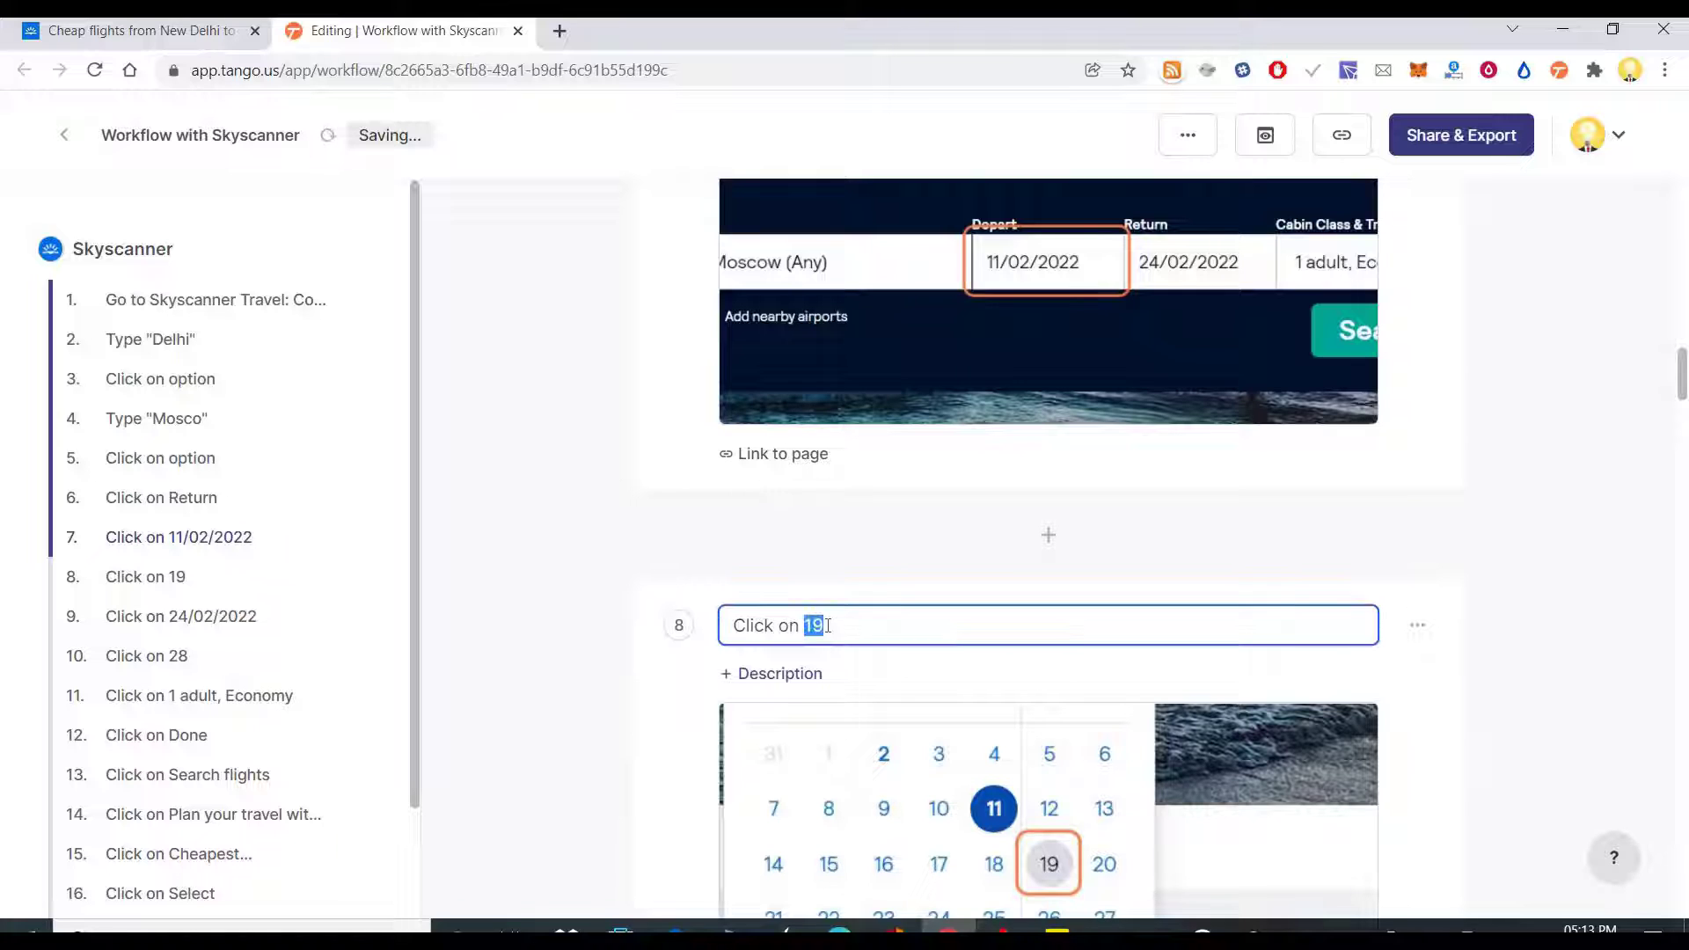
pyautogui.write('Select')
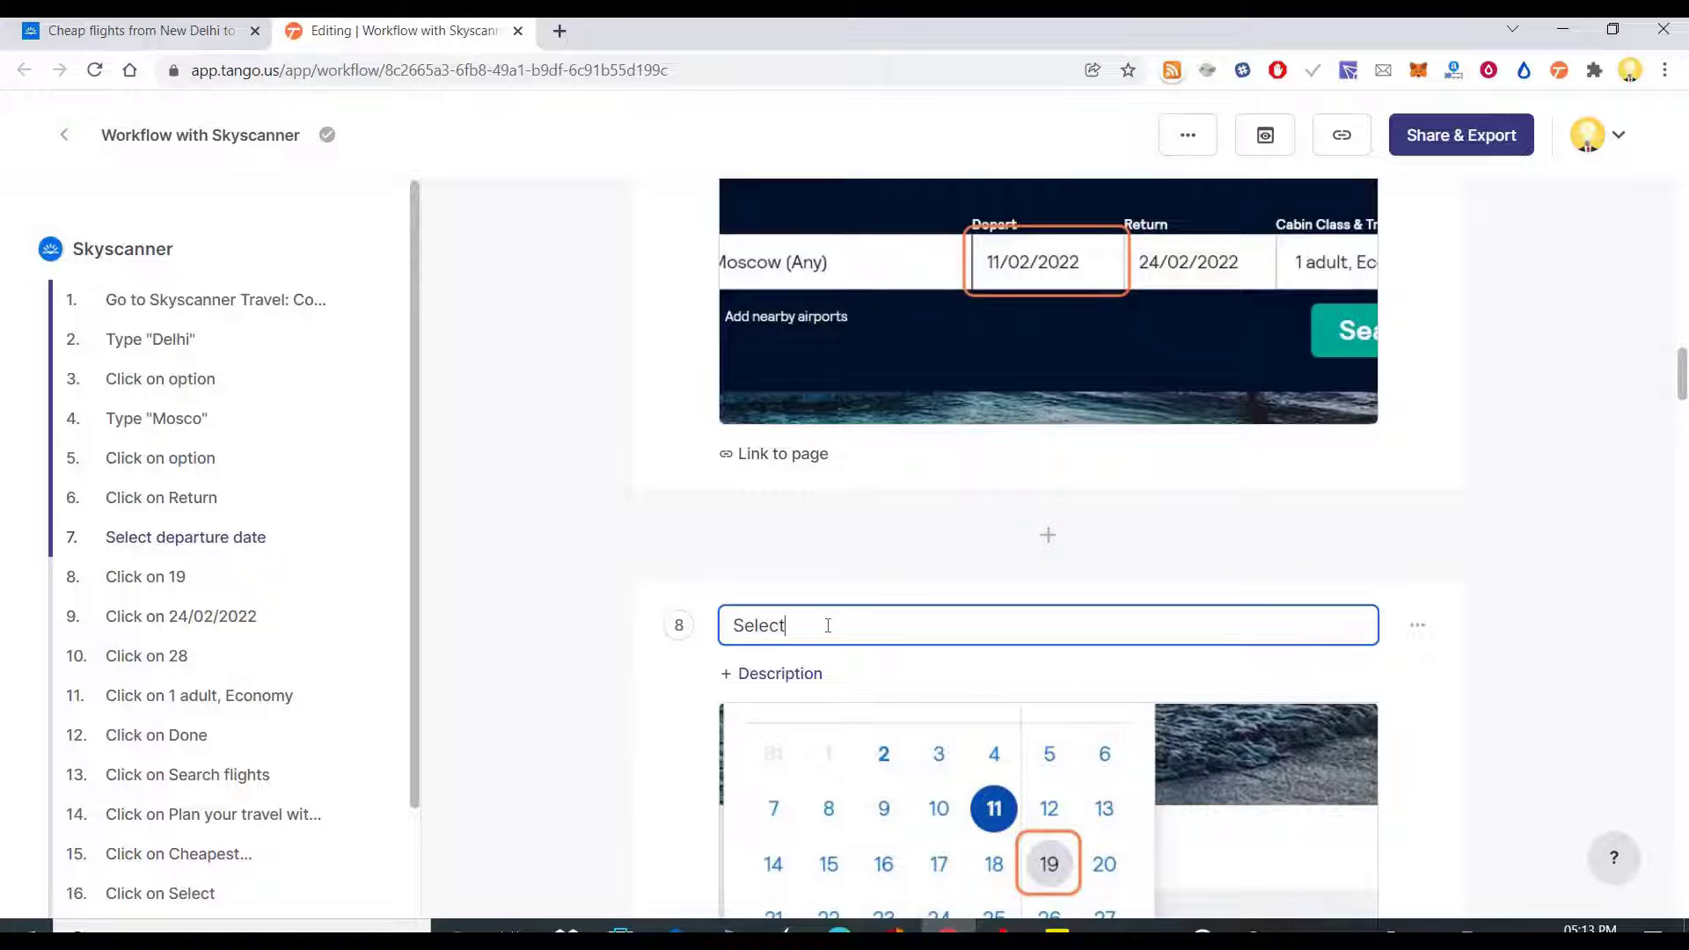
pyautogui.write(' retu')
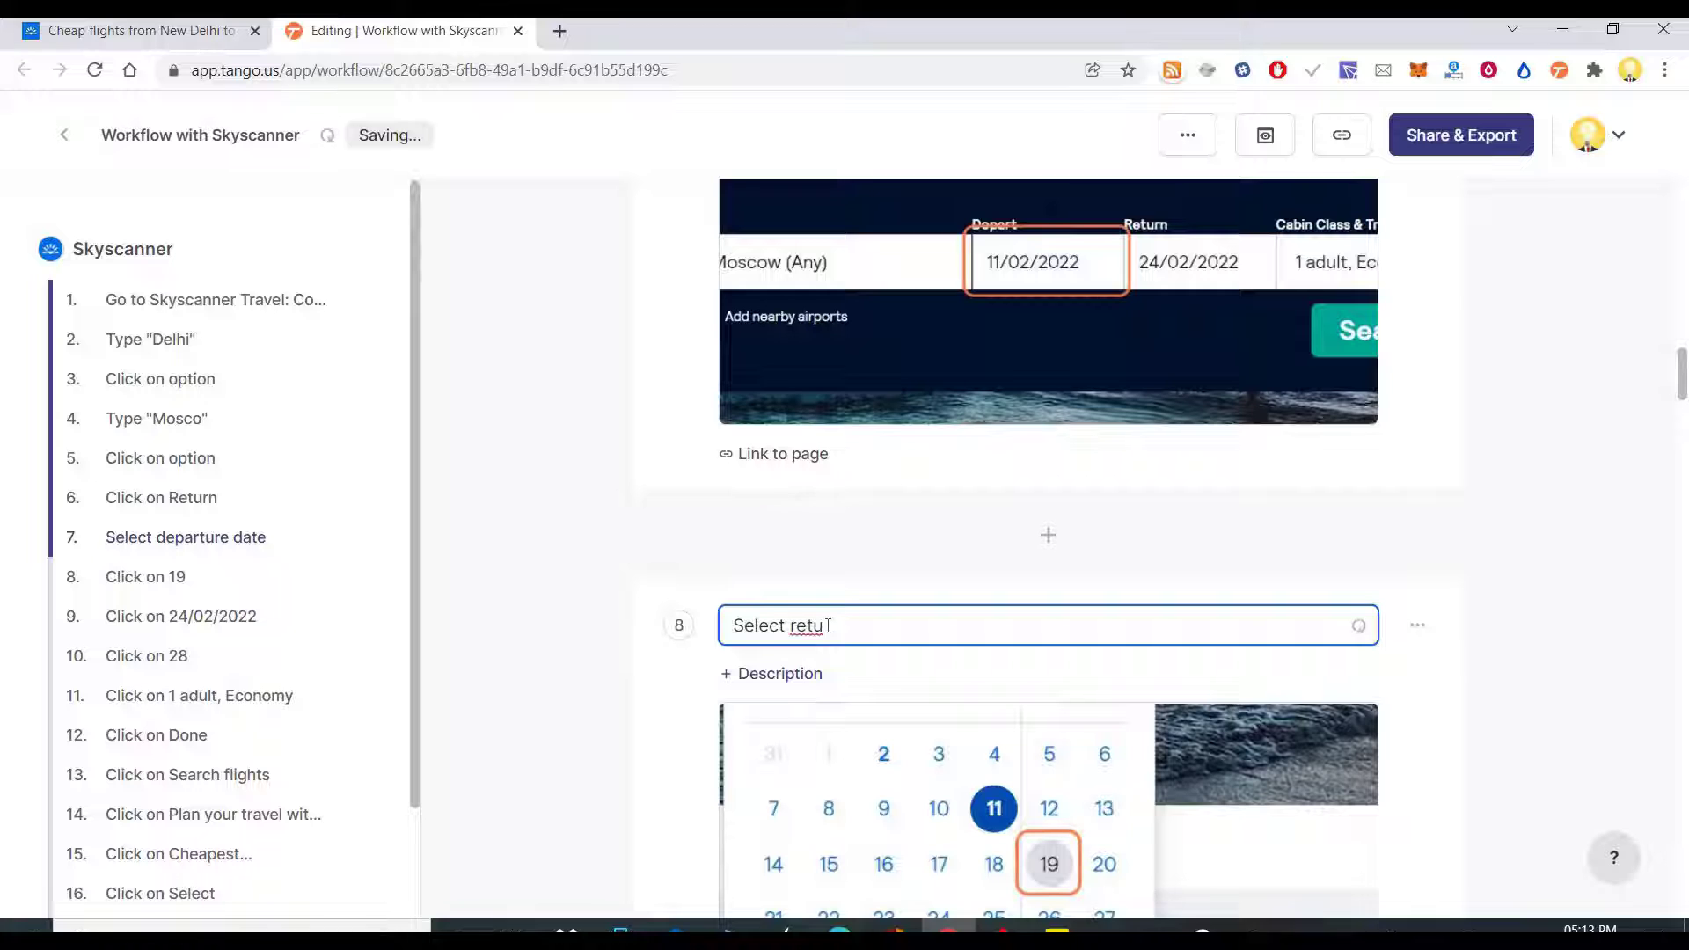
pyautogui.write('rn date')
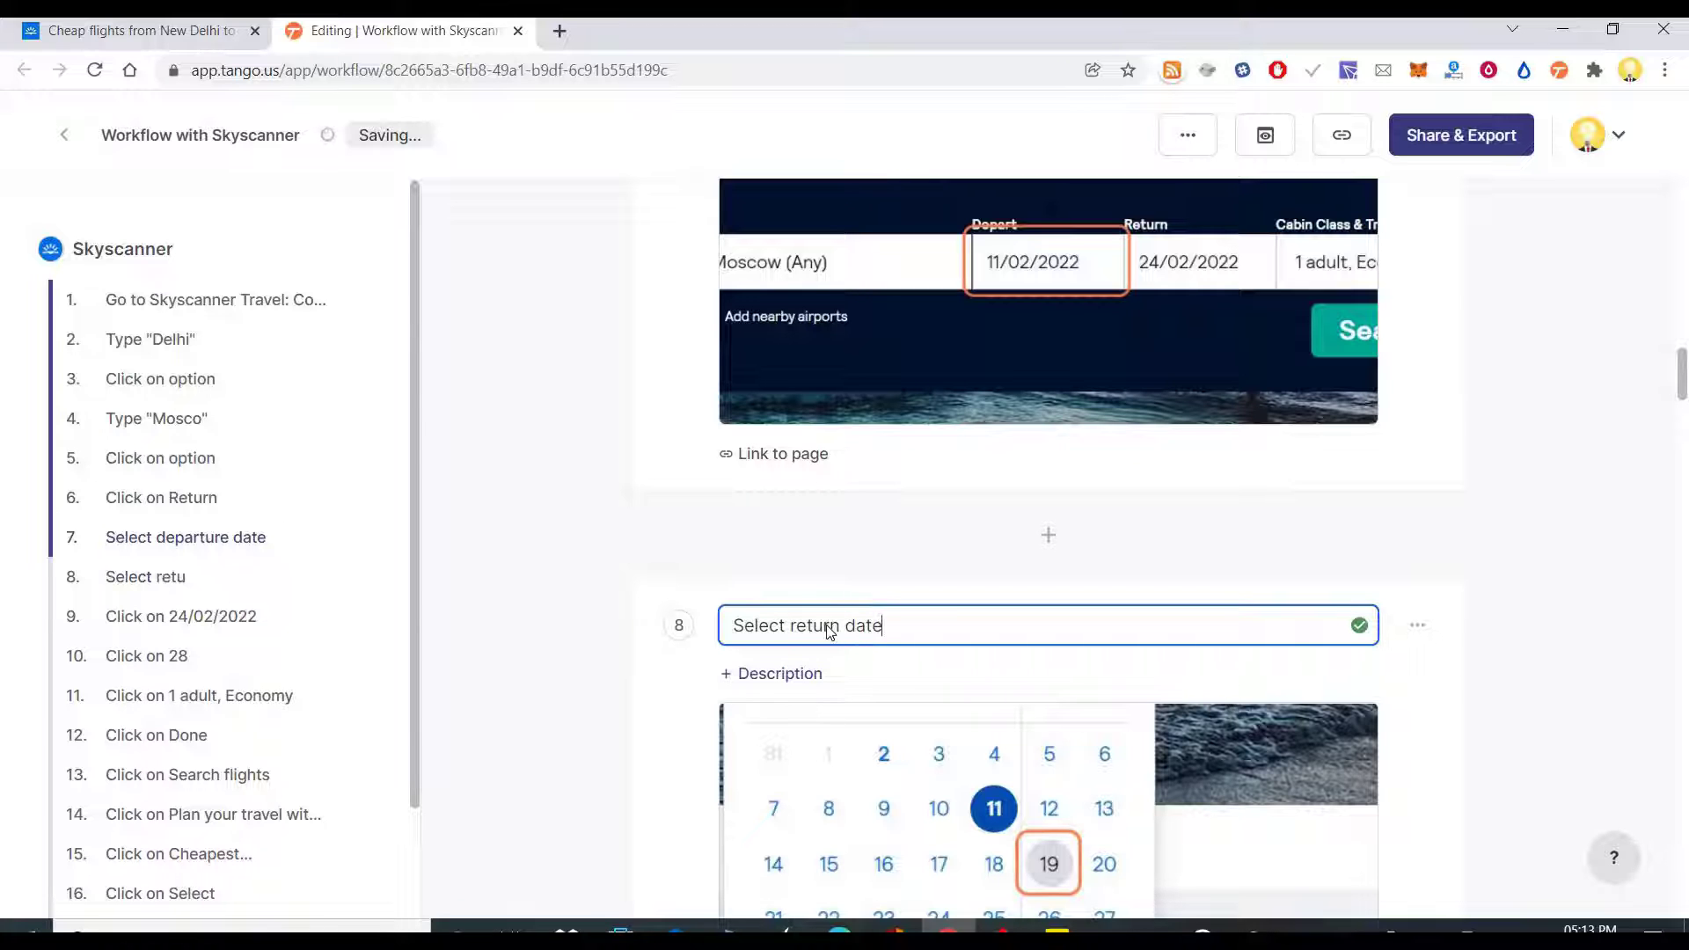
# Step: Review the remaining captured steps from the return date through step 18 on the Turkish Airlines and Kuwait Airways flight
pyautogui.scroll(-4, 860, 607)
pyautogui.scroll(-10, 861, 607)
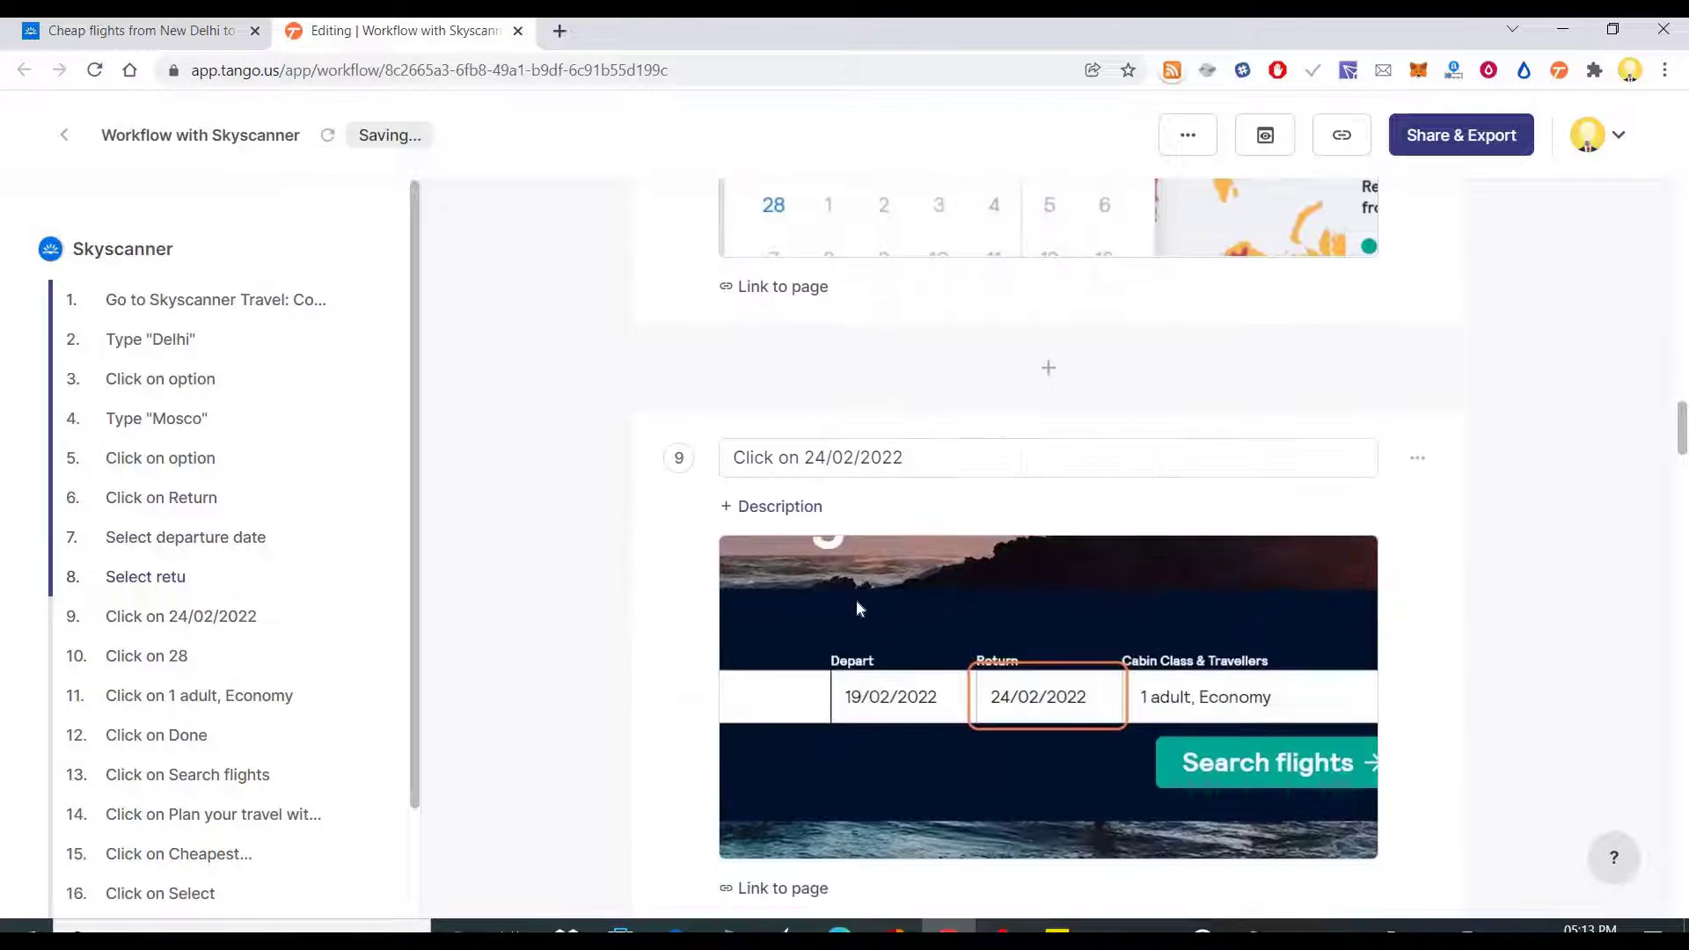
pyautogui.scroll(-9, 860, 607)
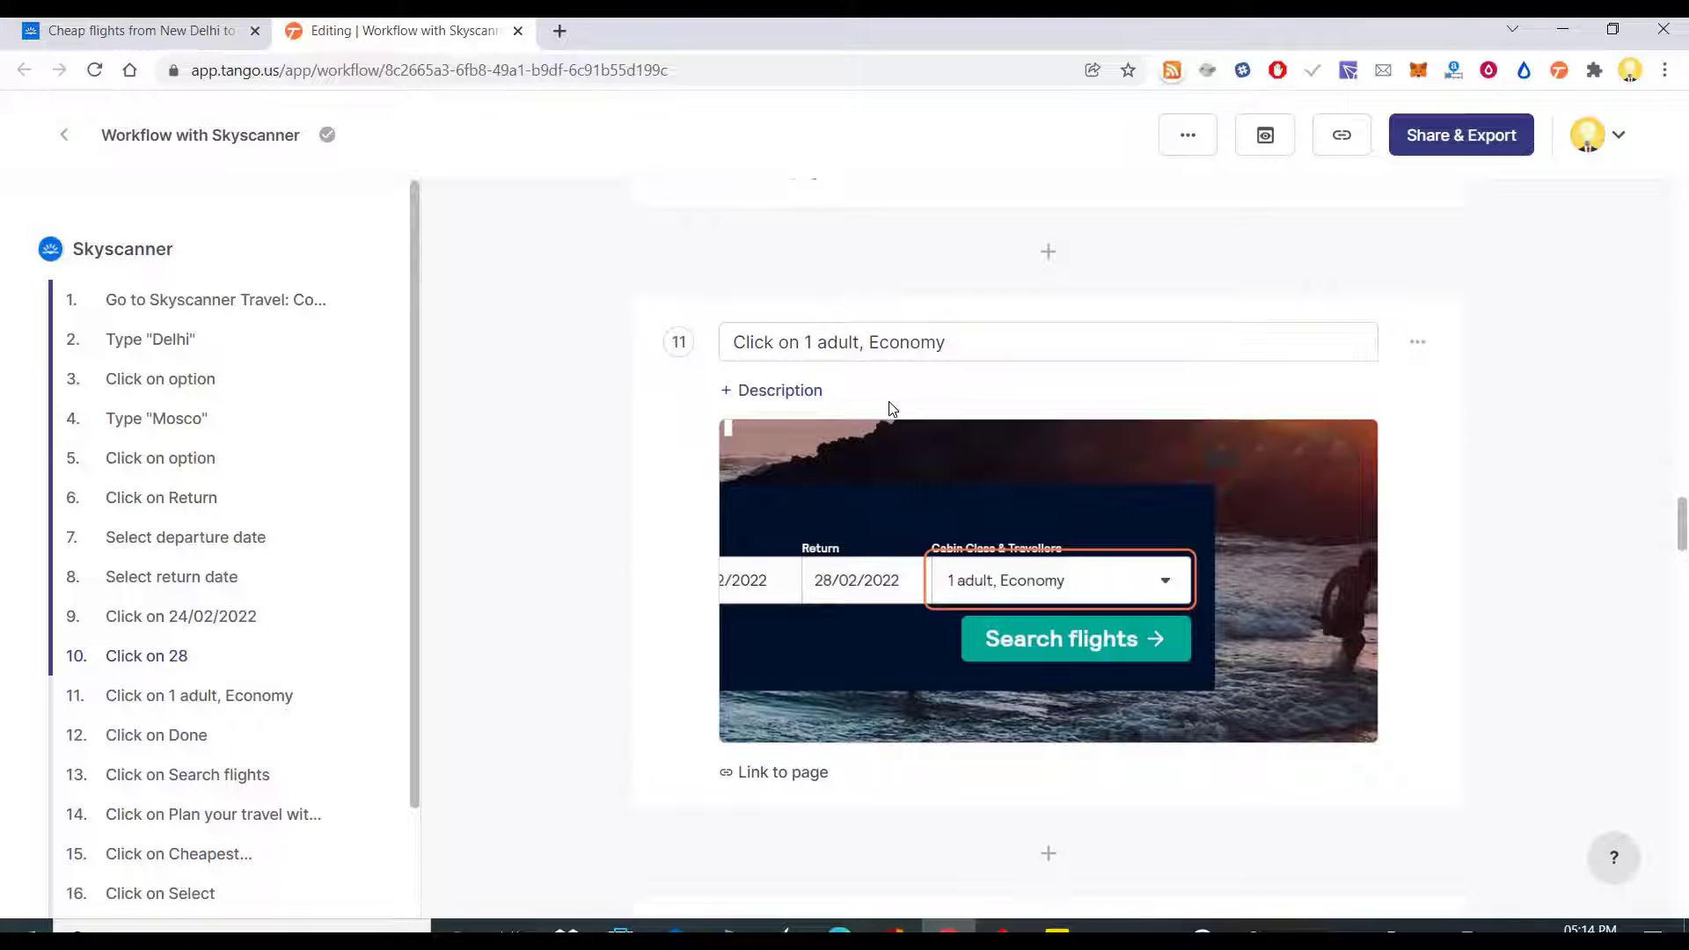
pyautogui.scroll(-6, 893, 410)
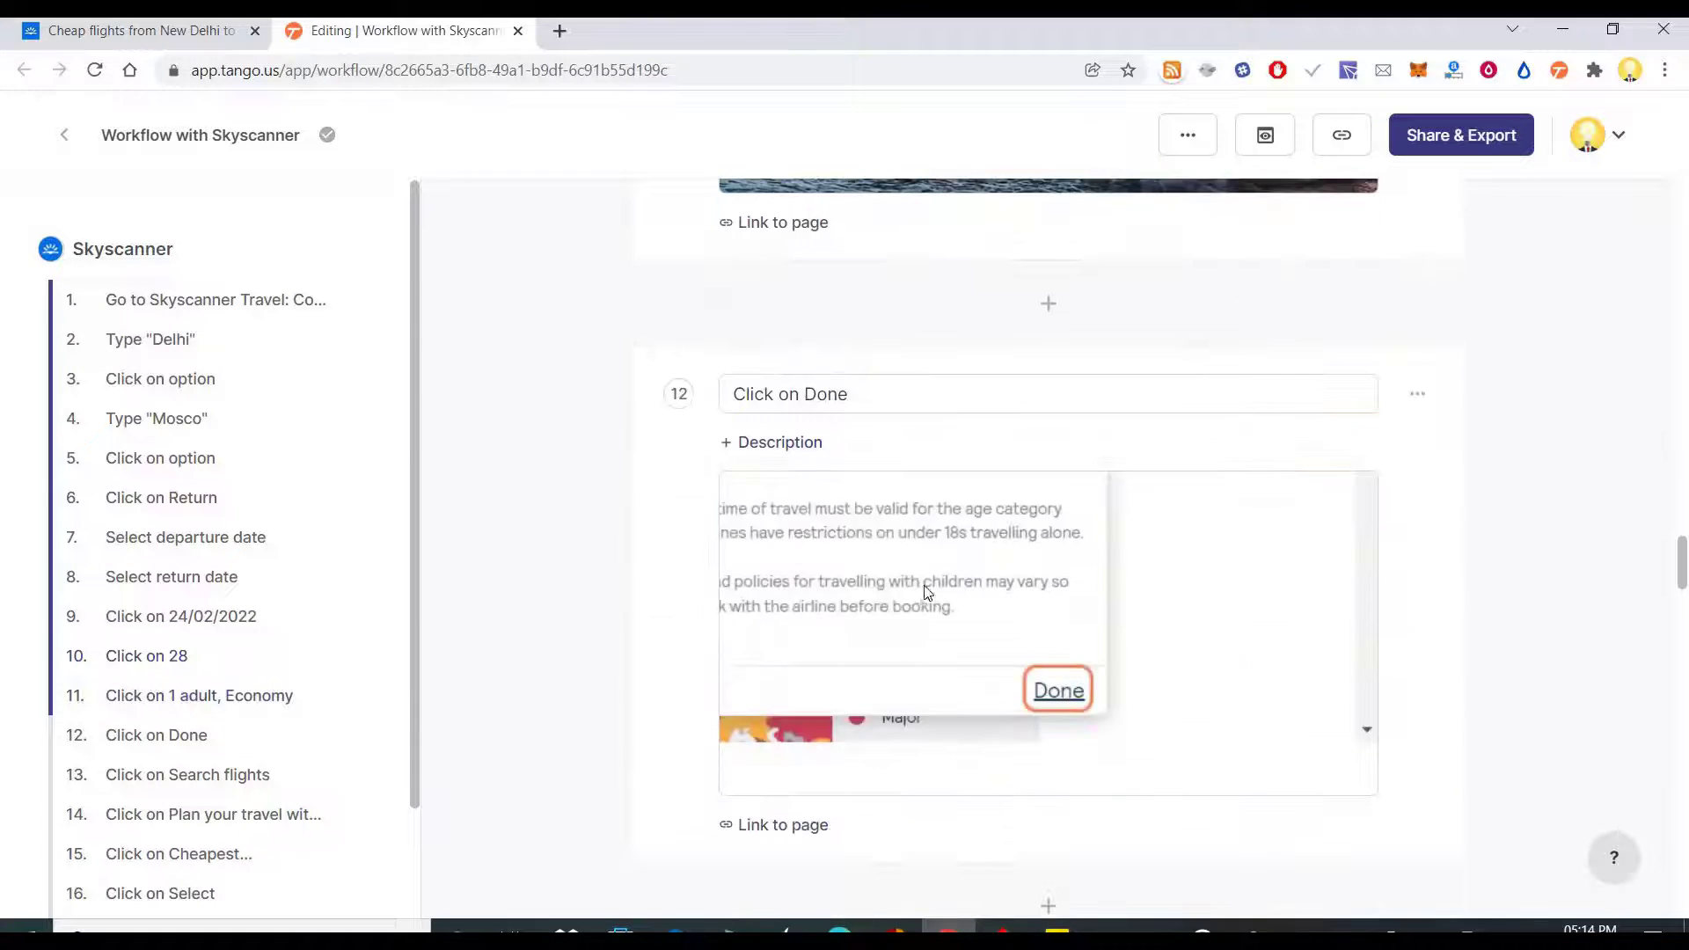
pyautogui.scroll(-9, 880, 630)
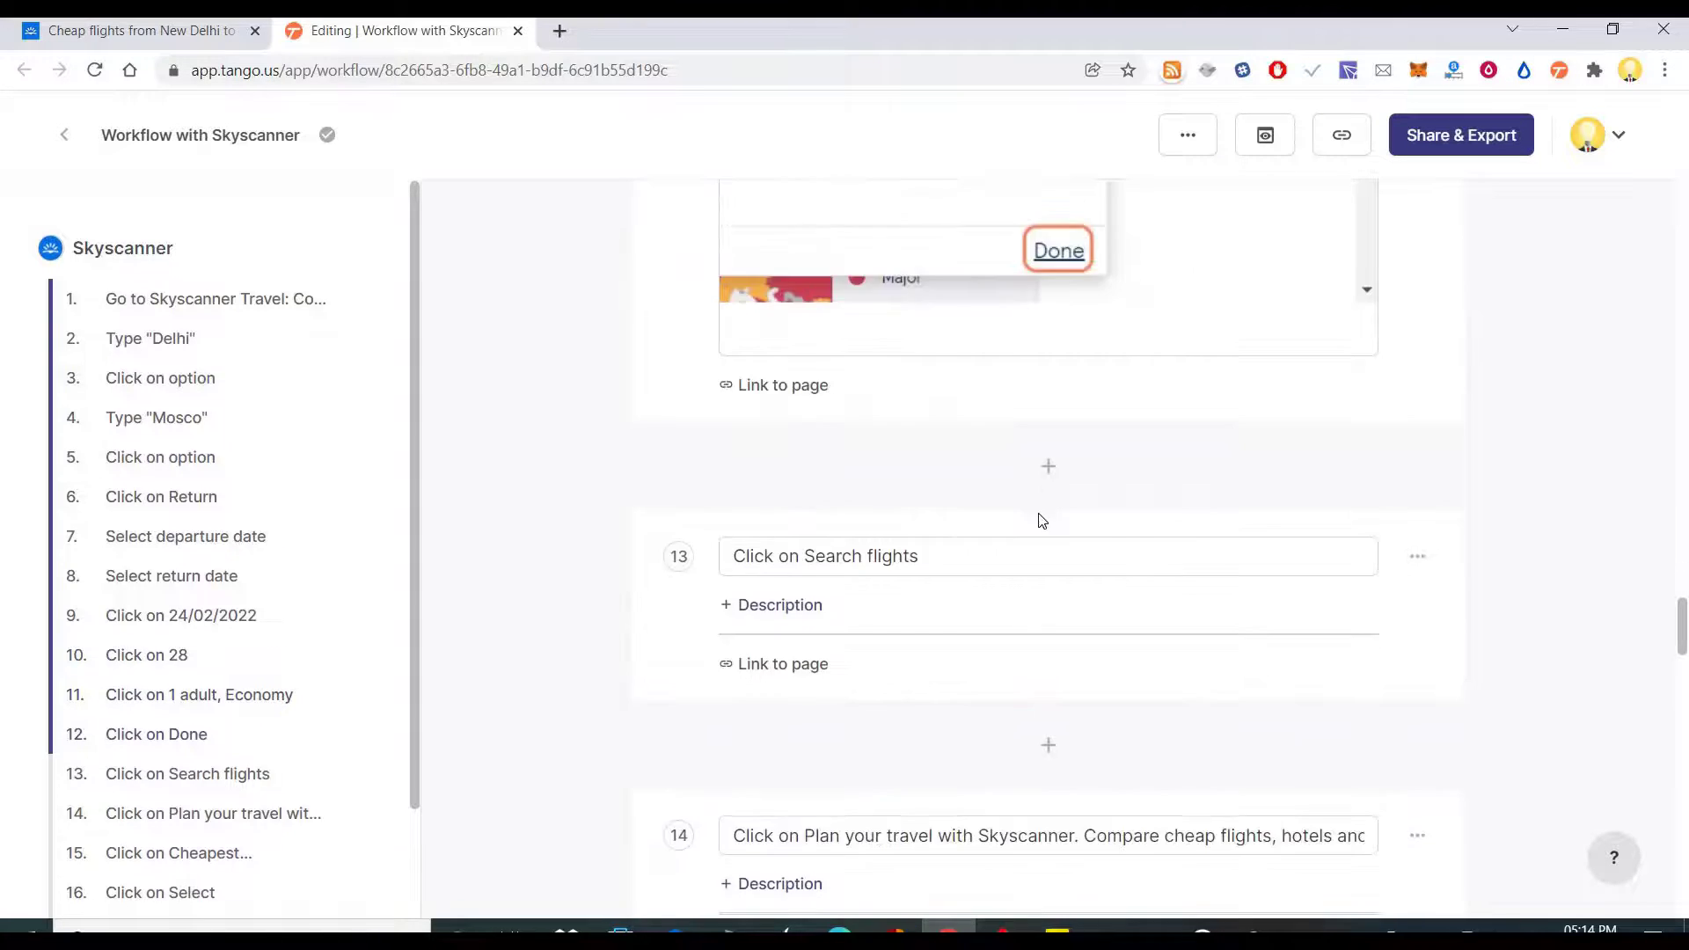
pyautogui.scroll(-5, 1096, 525)
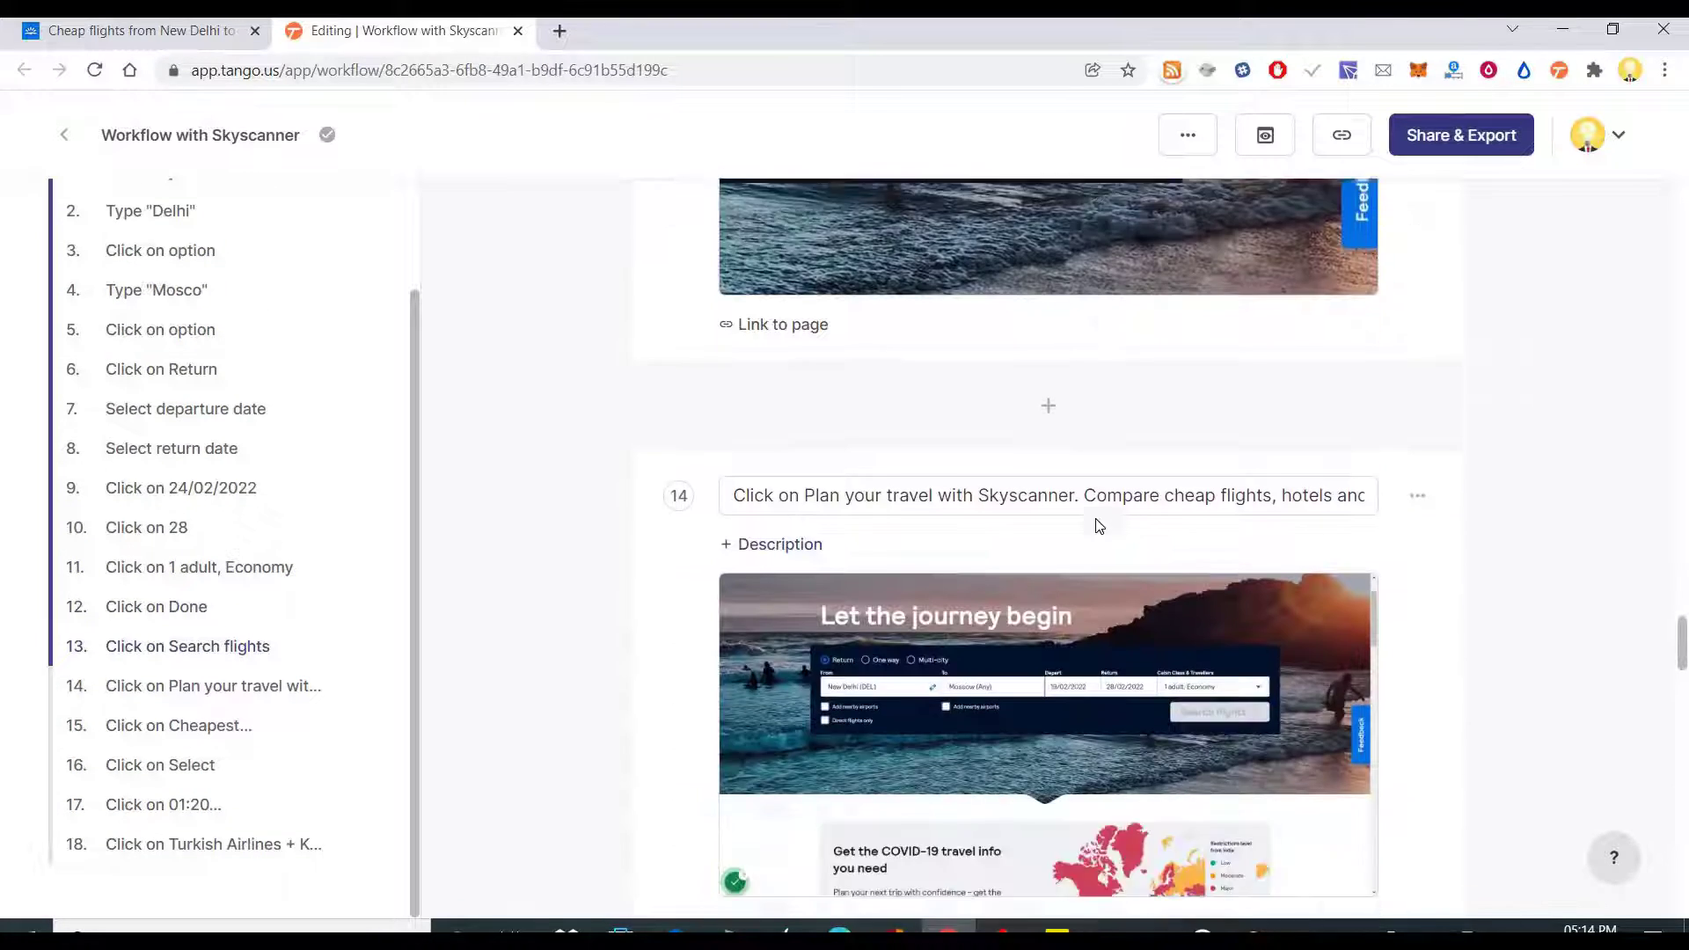
pyautogui.scroll(-7, 1096, 525)
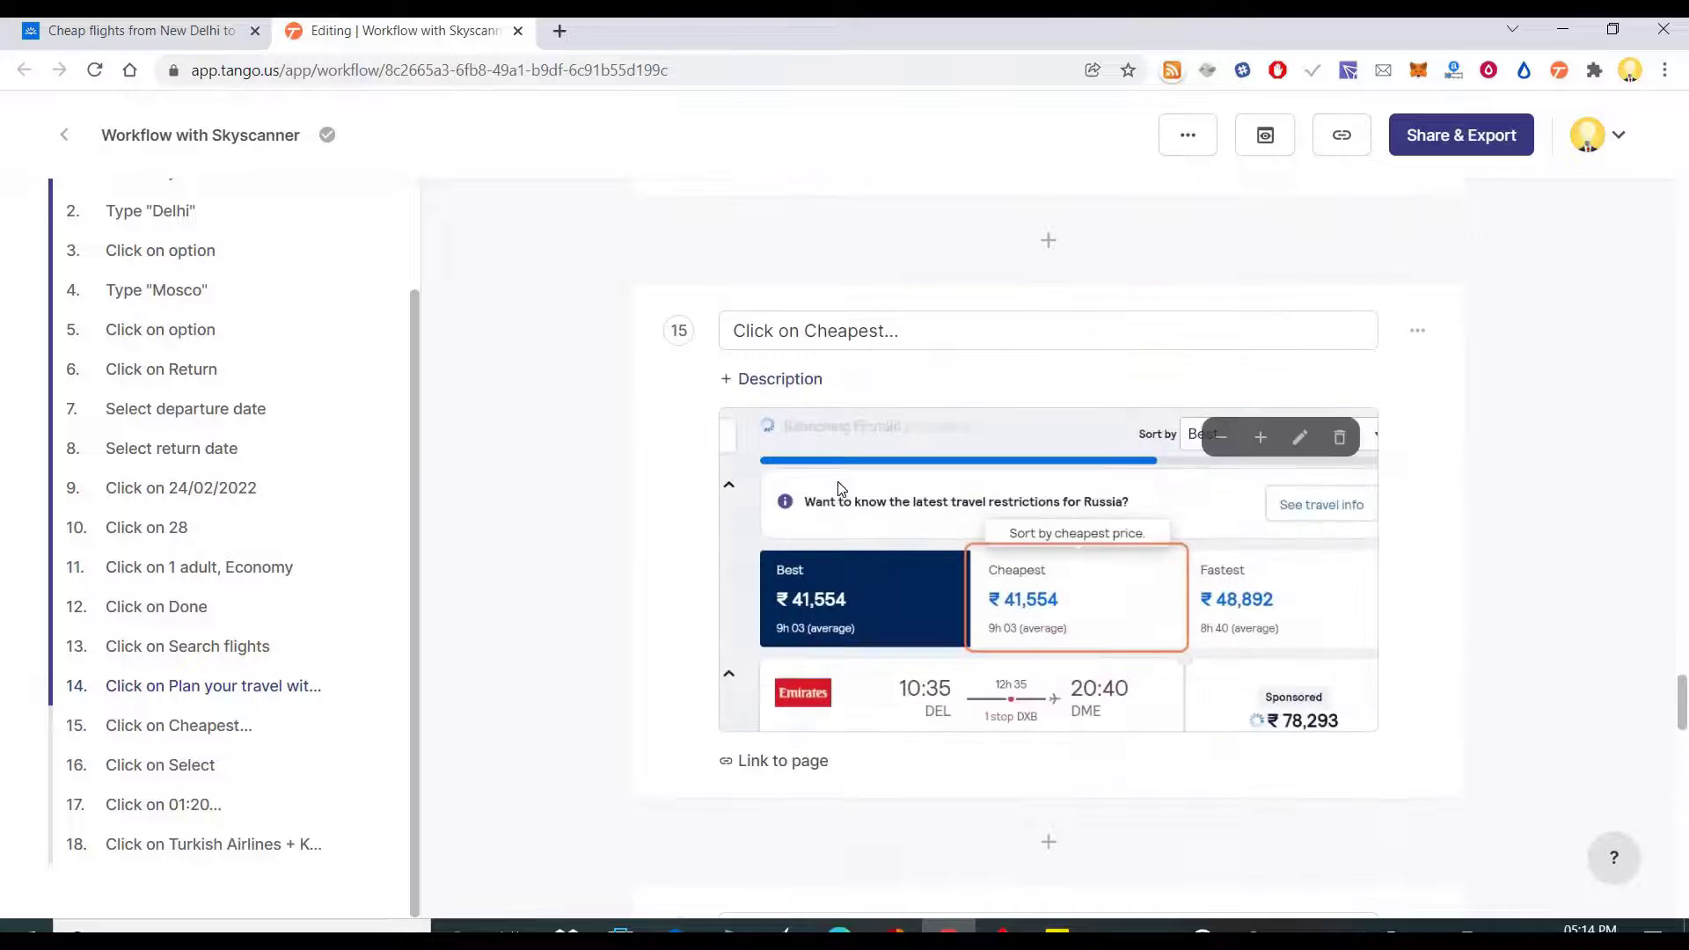
pyautogui.scroll(-7, 840, 487)
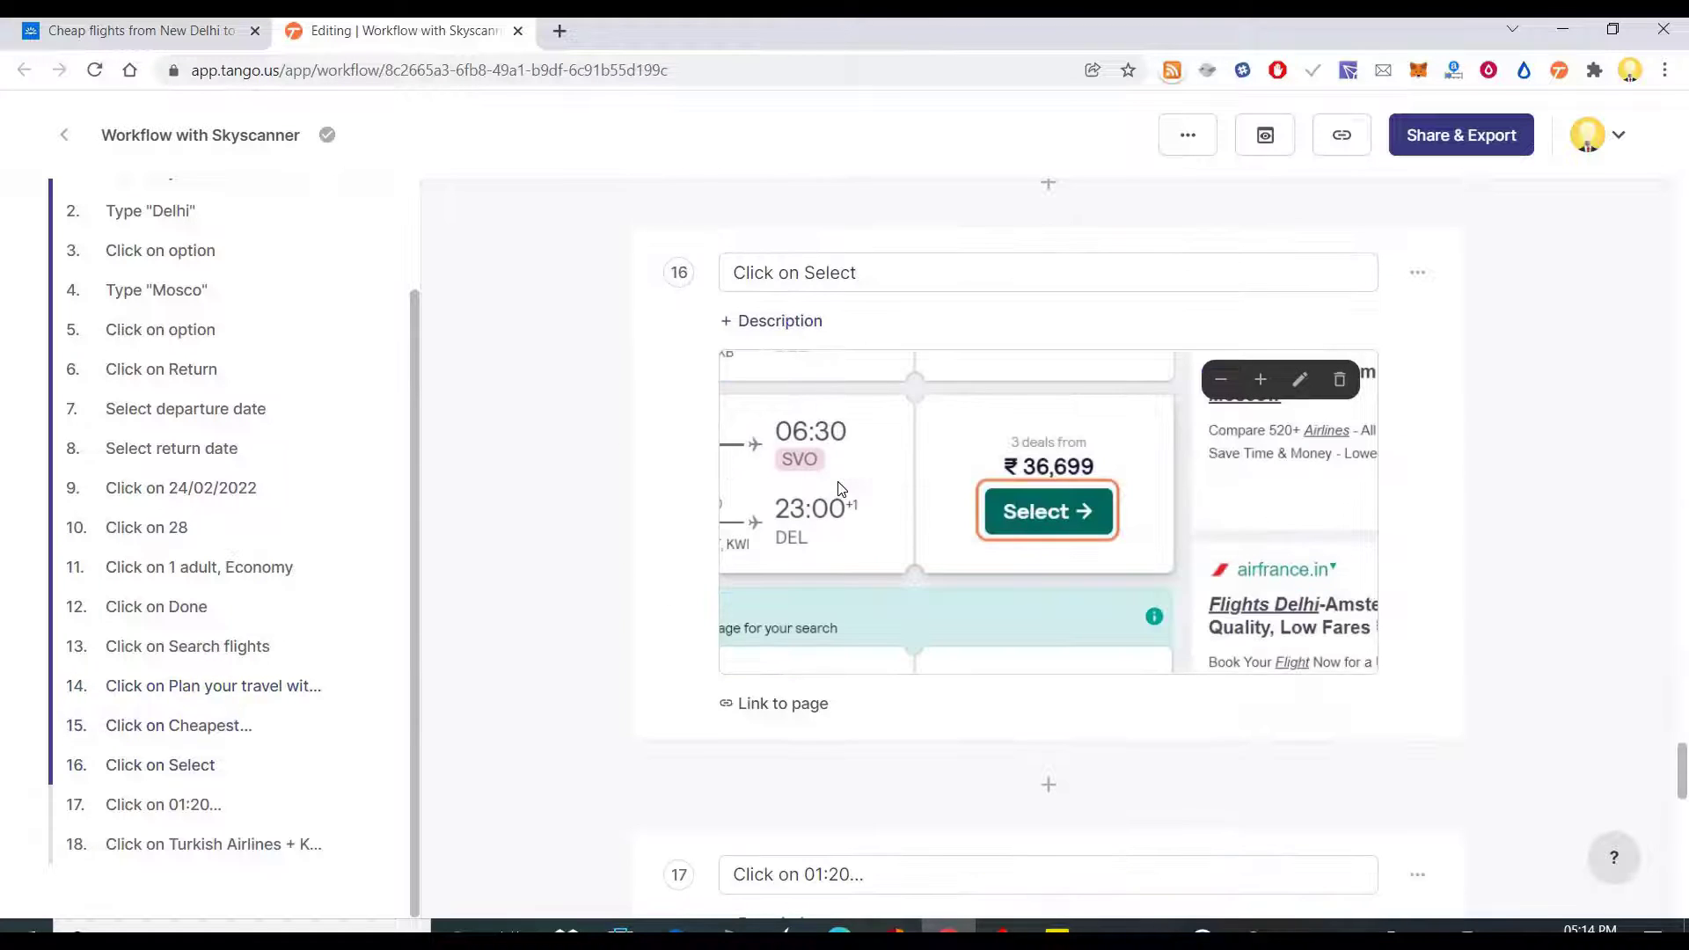
pyautogui.scroll(-6, 887, 526)
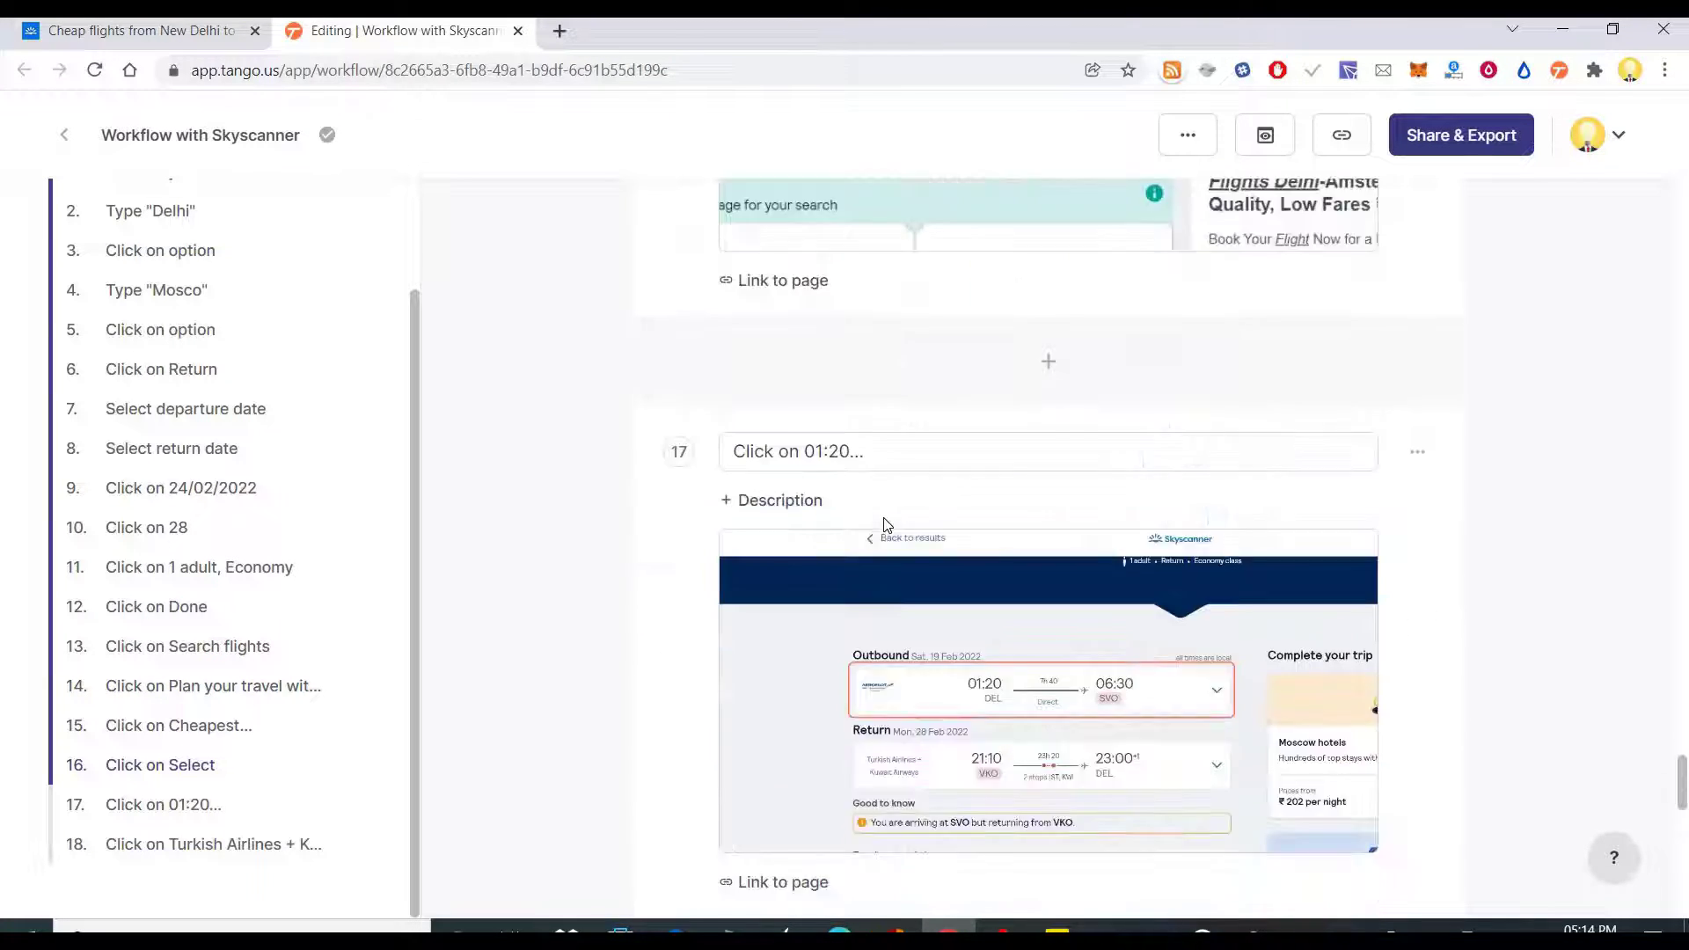
pyautogui.scroll(-1, 907, 410)
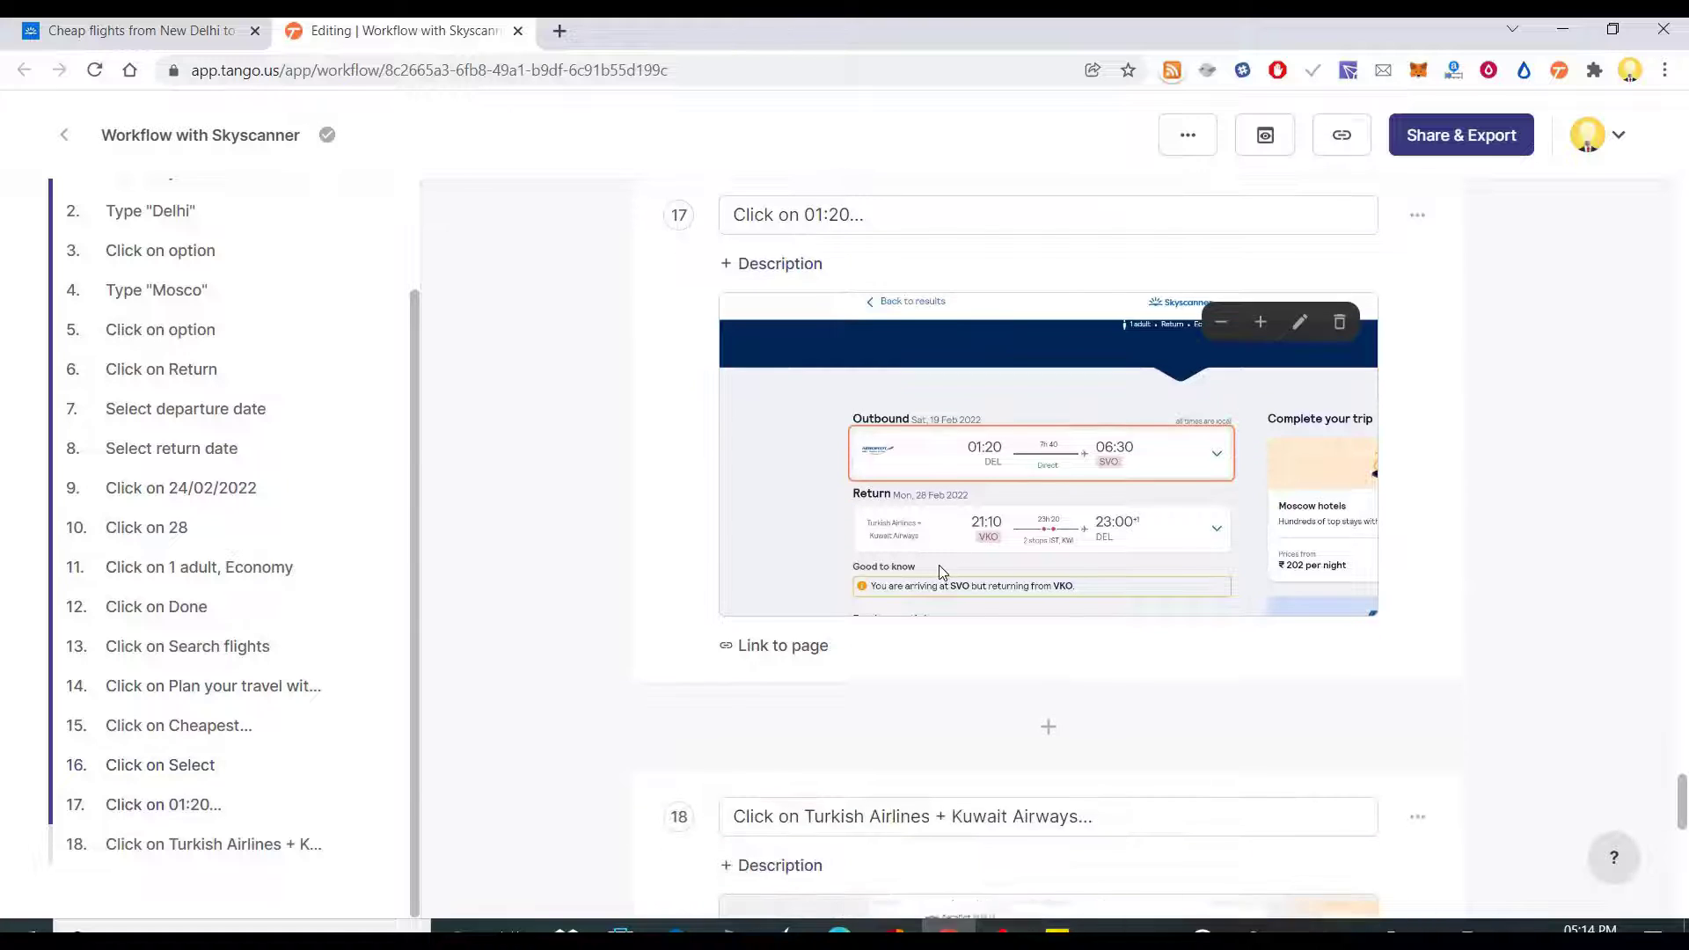
pyautogui.scroll(-1, 943, 573)
pyautogui.scroll(-6, 942, 573)
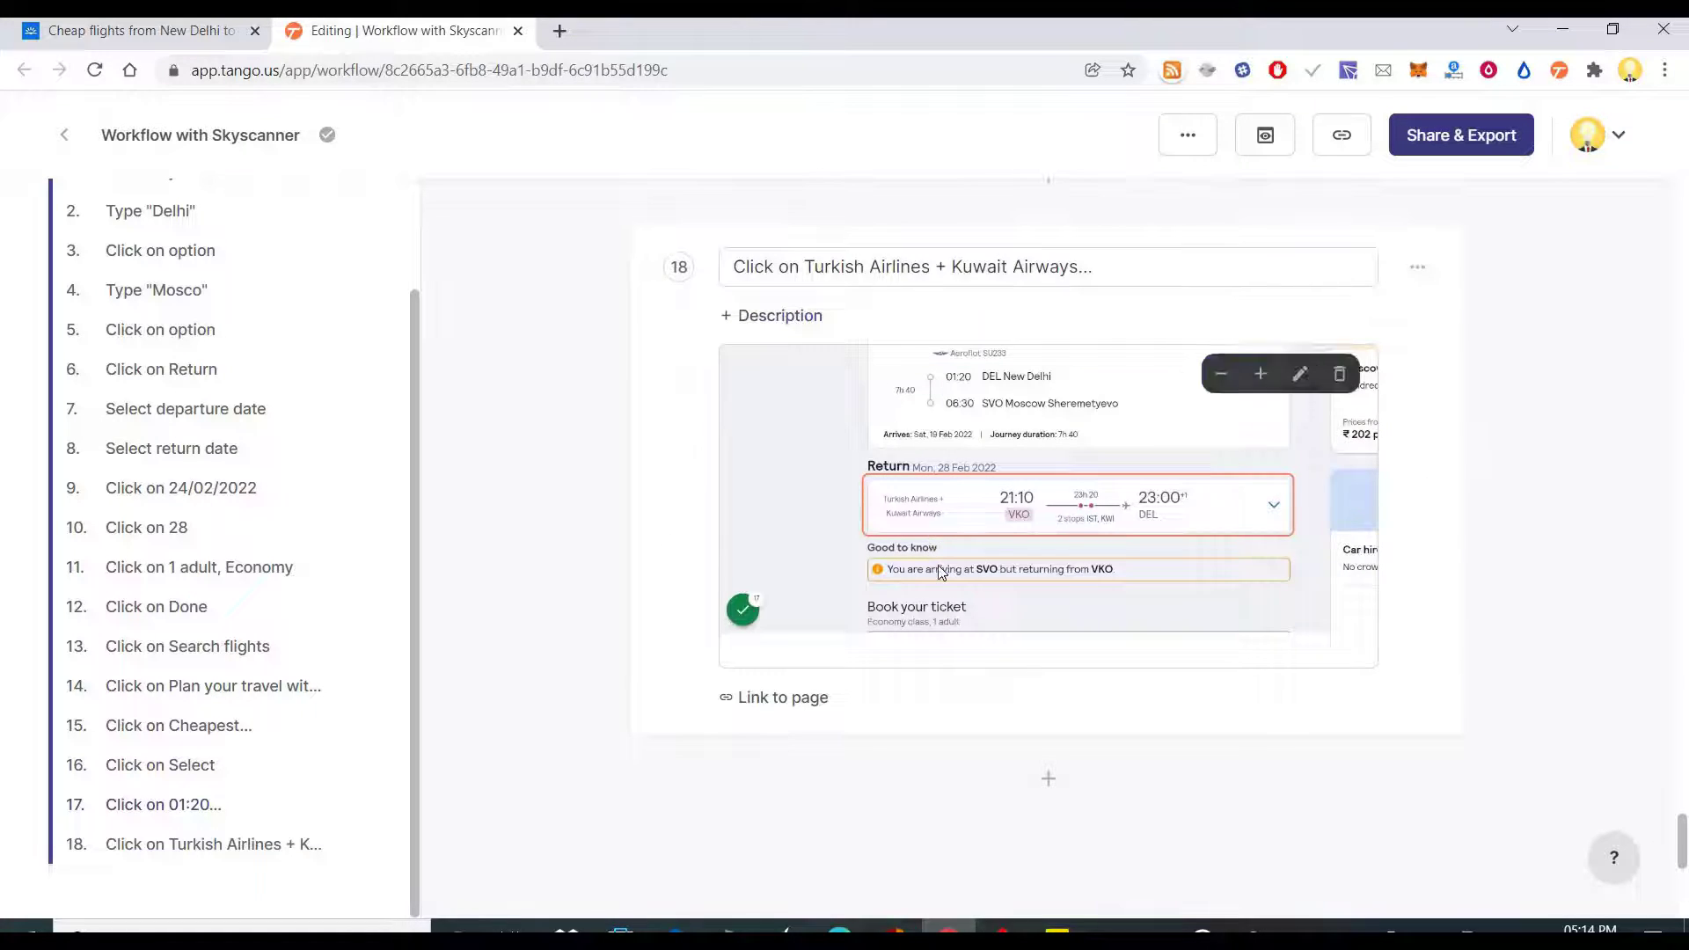
pyautogui.scroll(1, 1444, 132)
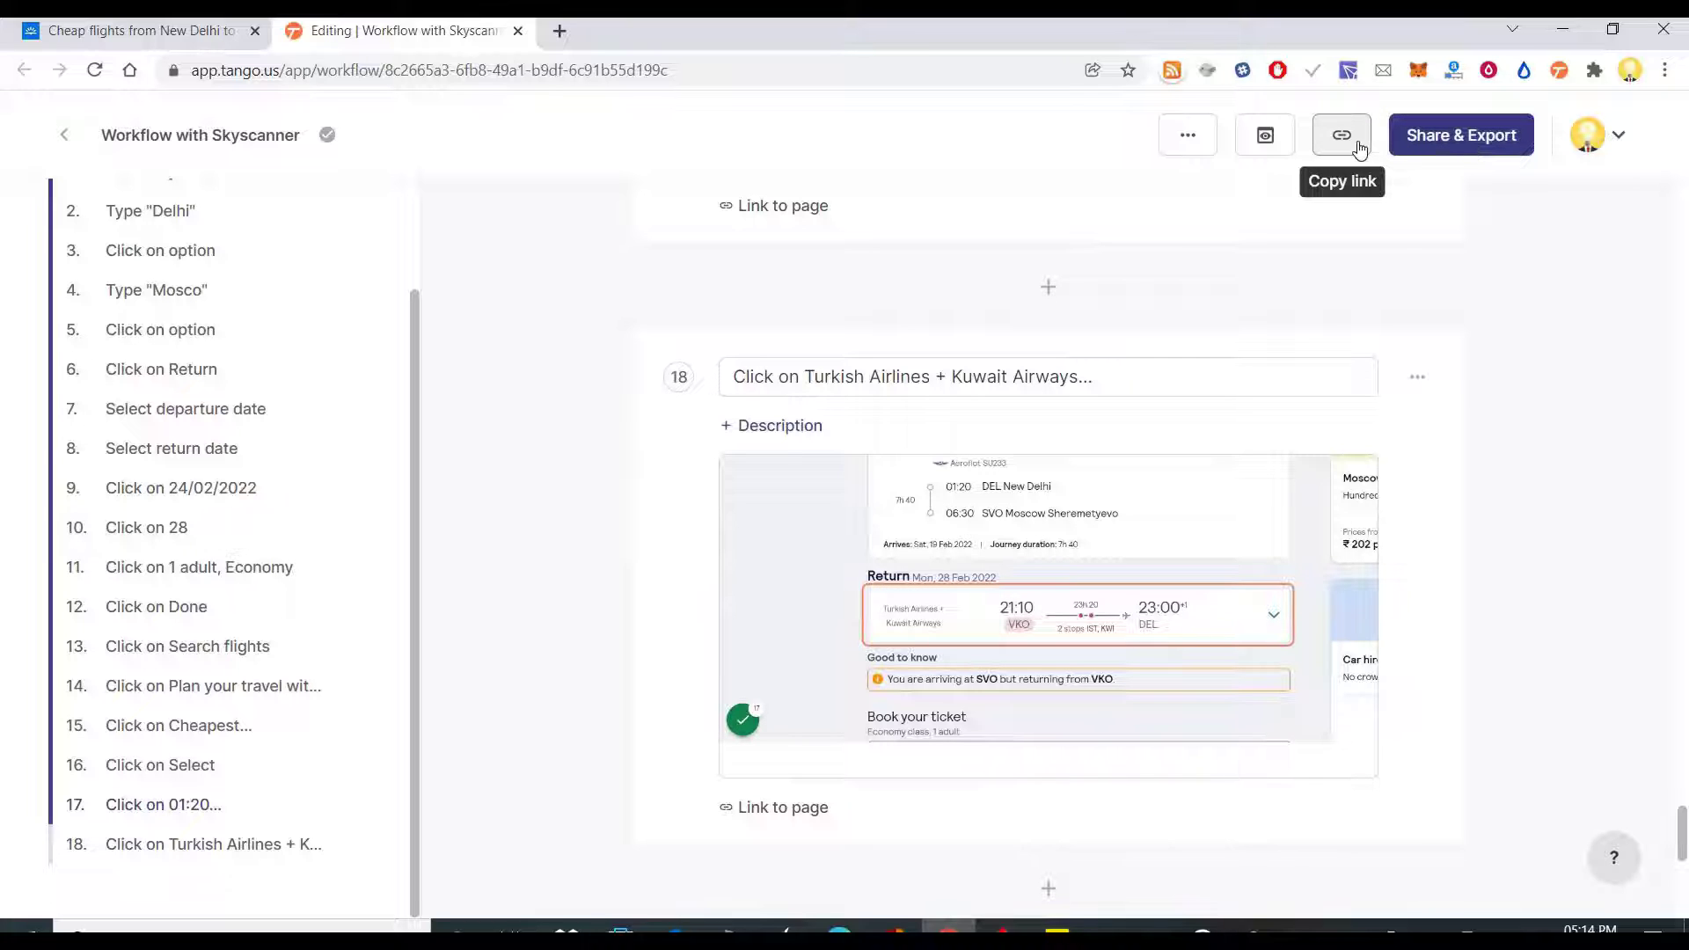
# Step: Export the Skyscanner workflow as a PDF download and open the downloaded file
pyautogui.click(1428, 137)
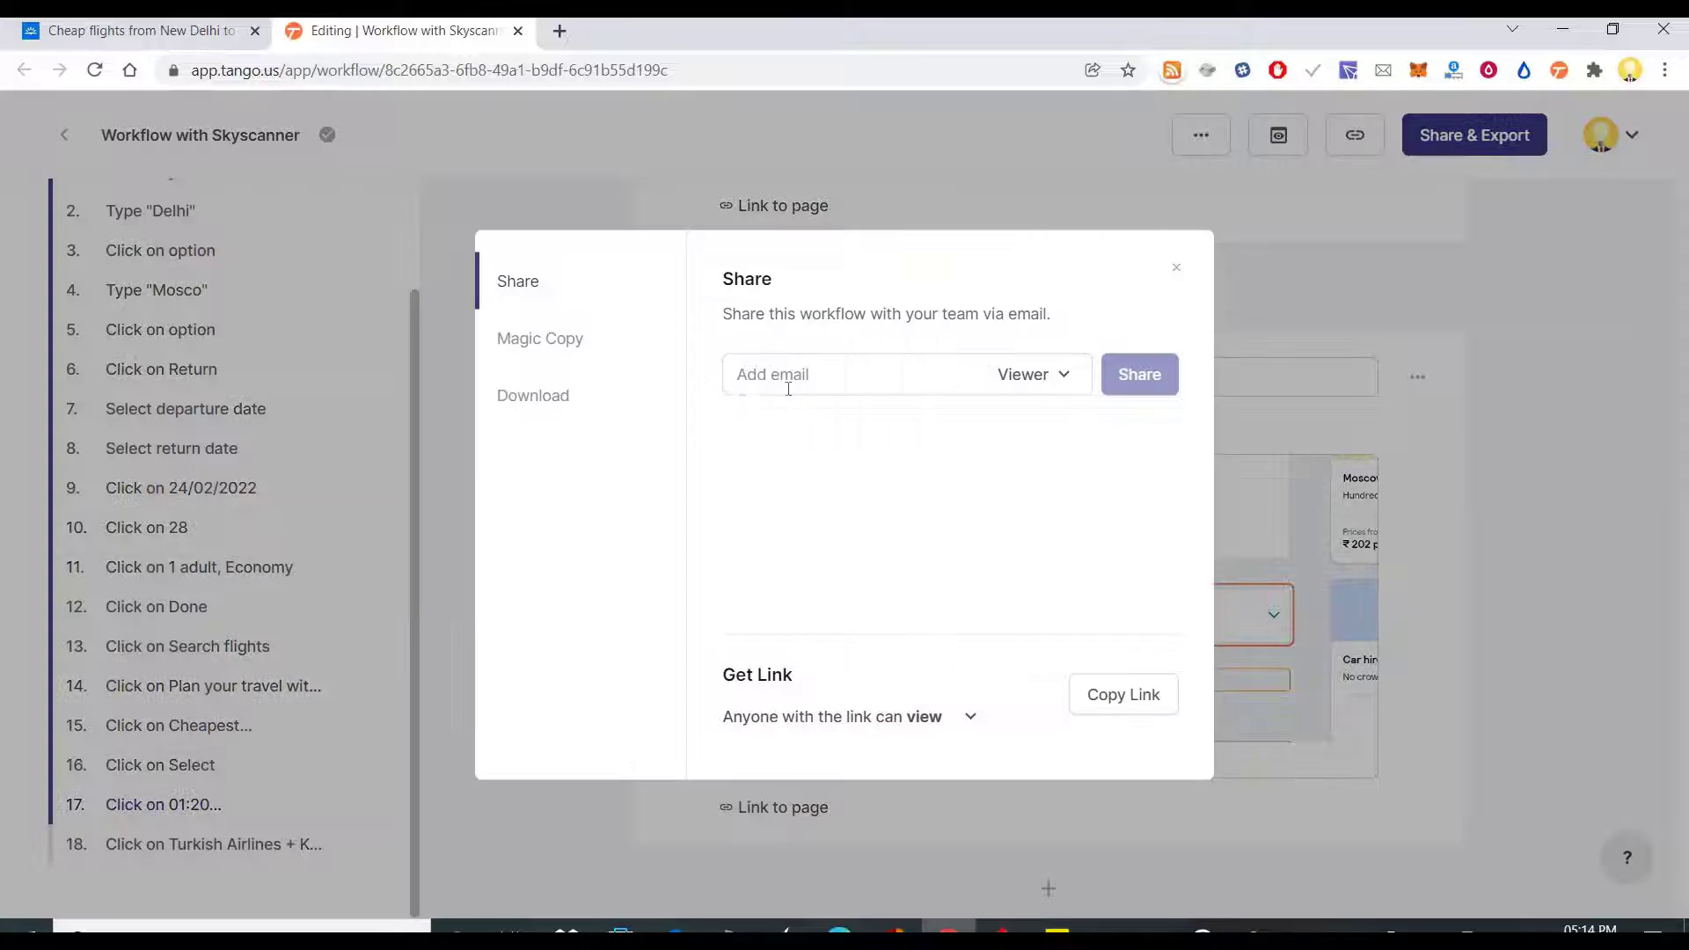
pyautogui.click(584, 399)
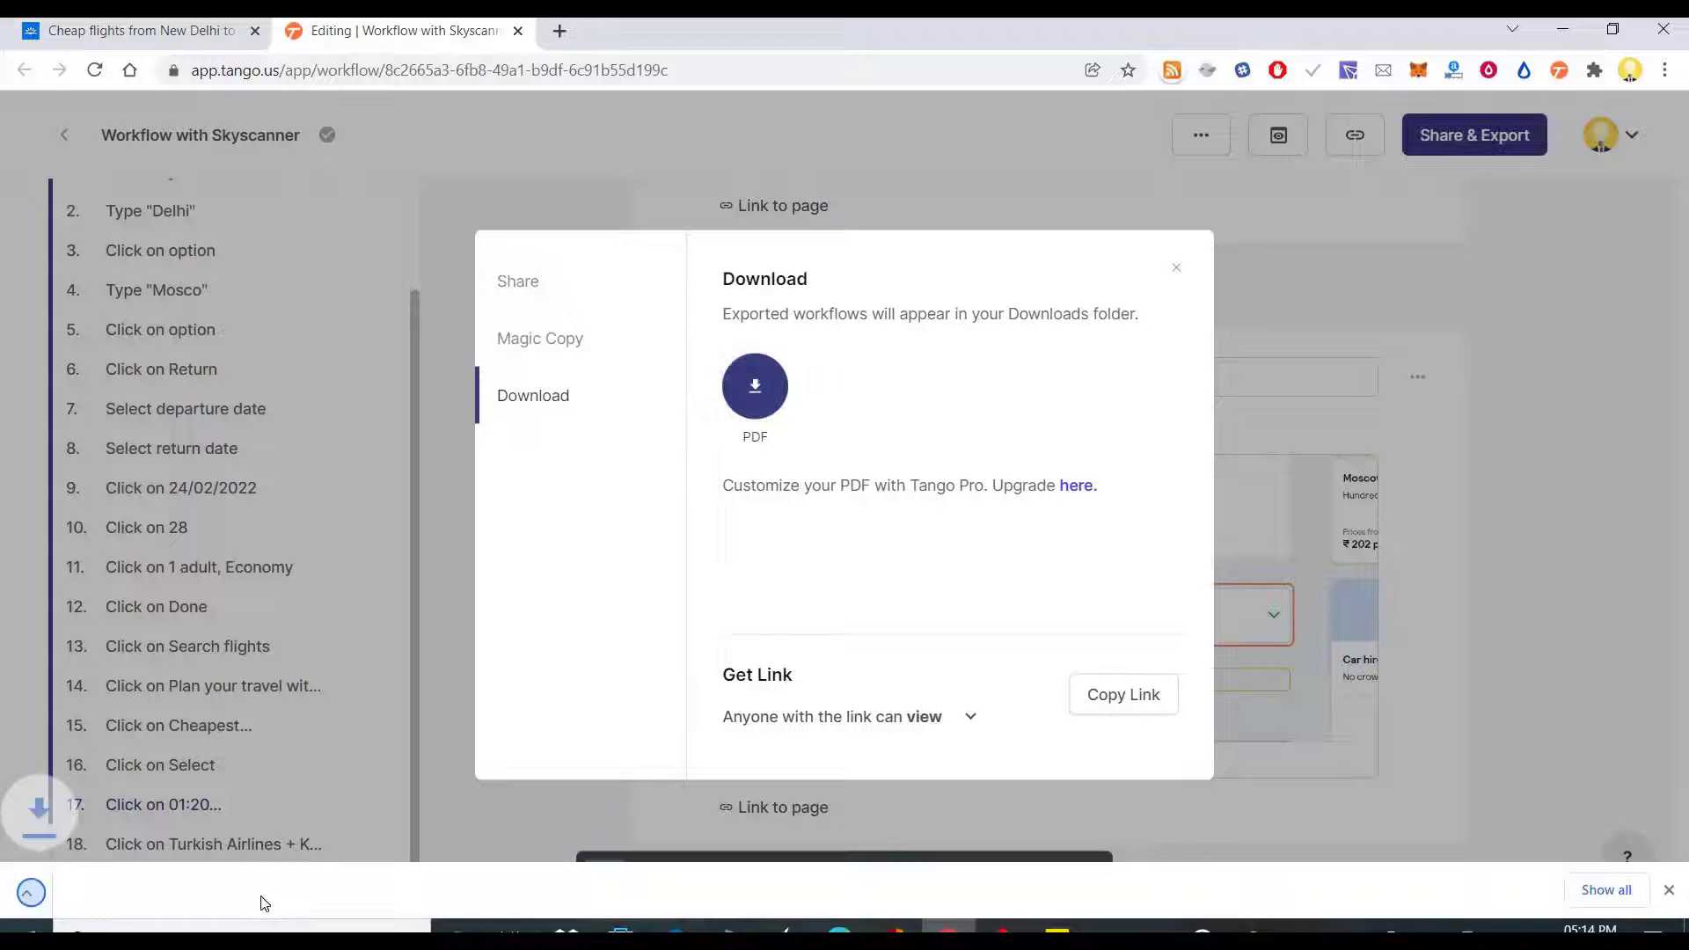
pyautogui.click(234, 889)
# Step: Look through the exported PDF's first five pages, checking the captured steps up to the date selection
pyautogui.press('Up')
pyautogui.press('Up')
pyautogui.press('Up')
pyautogui.press('Up')
pyautogui.press('Up')
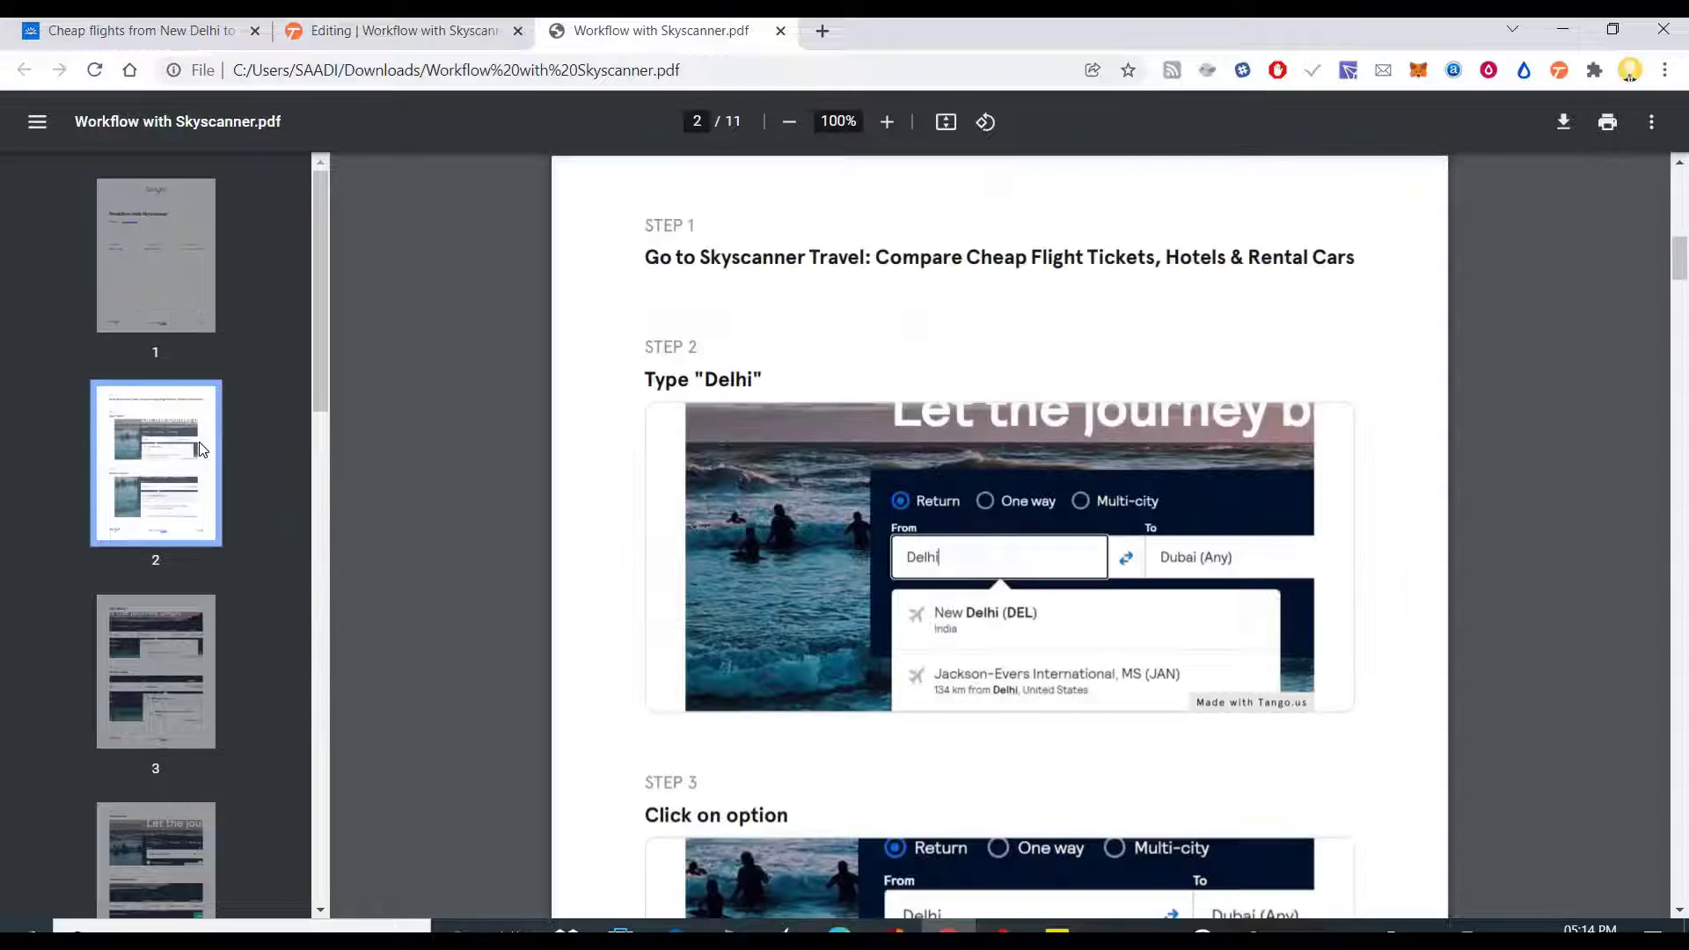
pyautogui.scroll(-2, 178, 468)
pyautogui.click(173, 484)
pyautogui.scroll(-2, 153, 615)
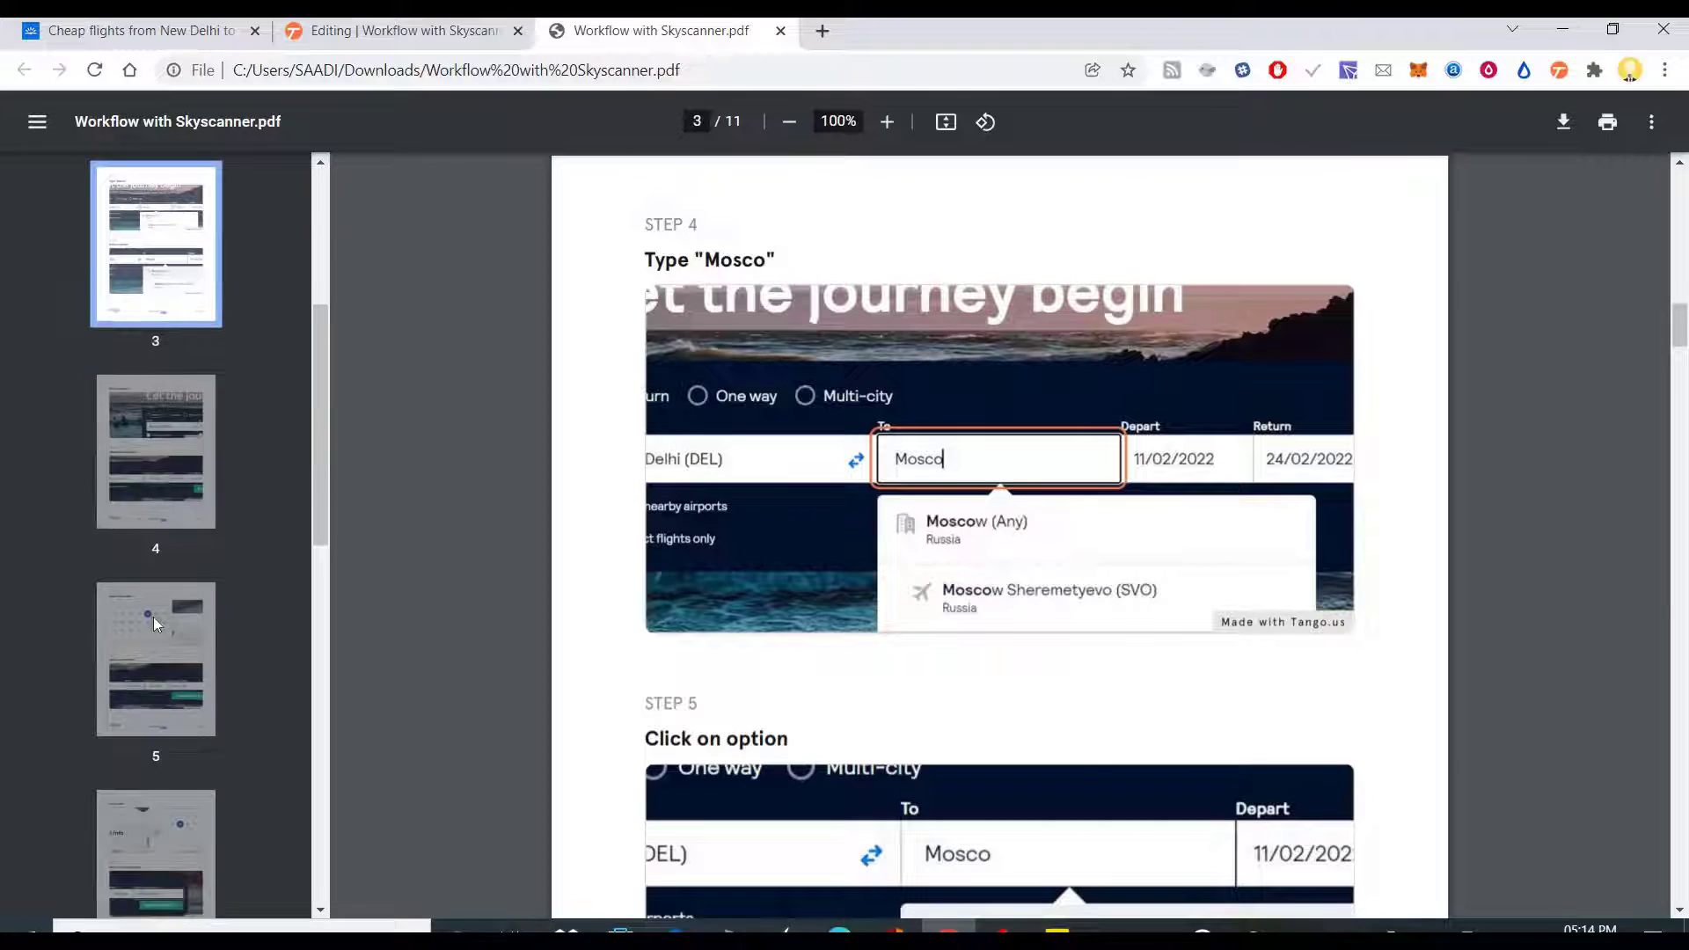
pyautogui.press('Down')
pyautogui.press('Down')
pyautogui.scroll(-3, 161, 525)
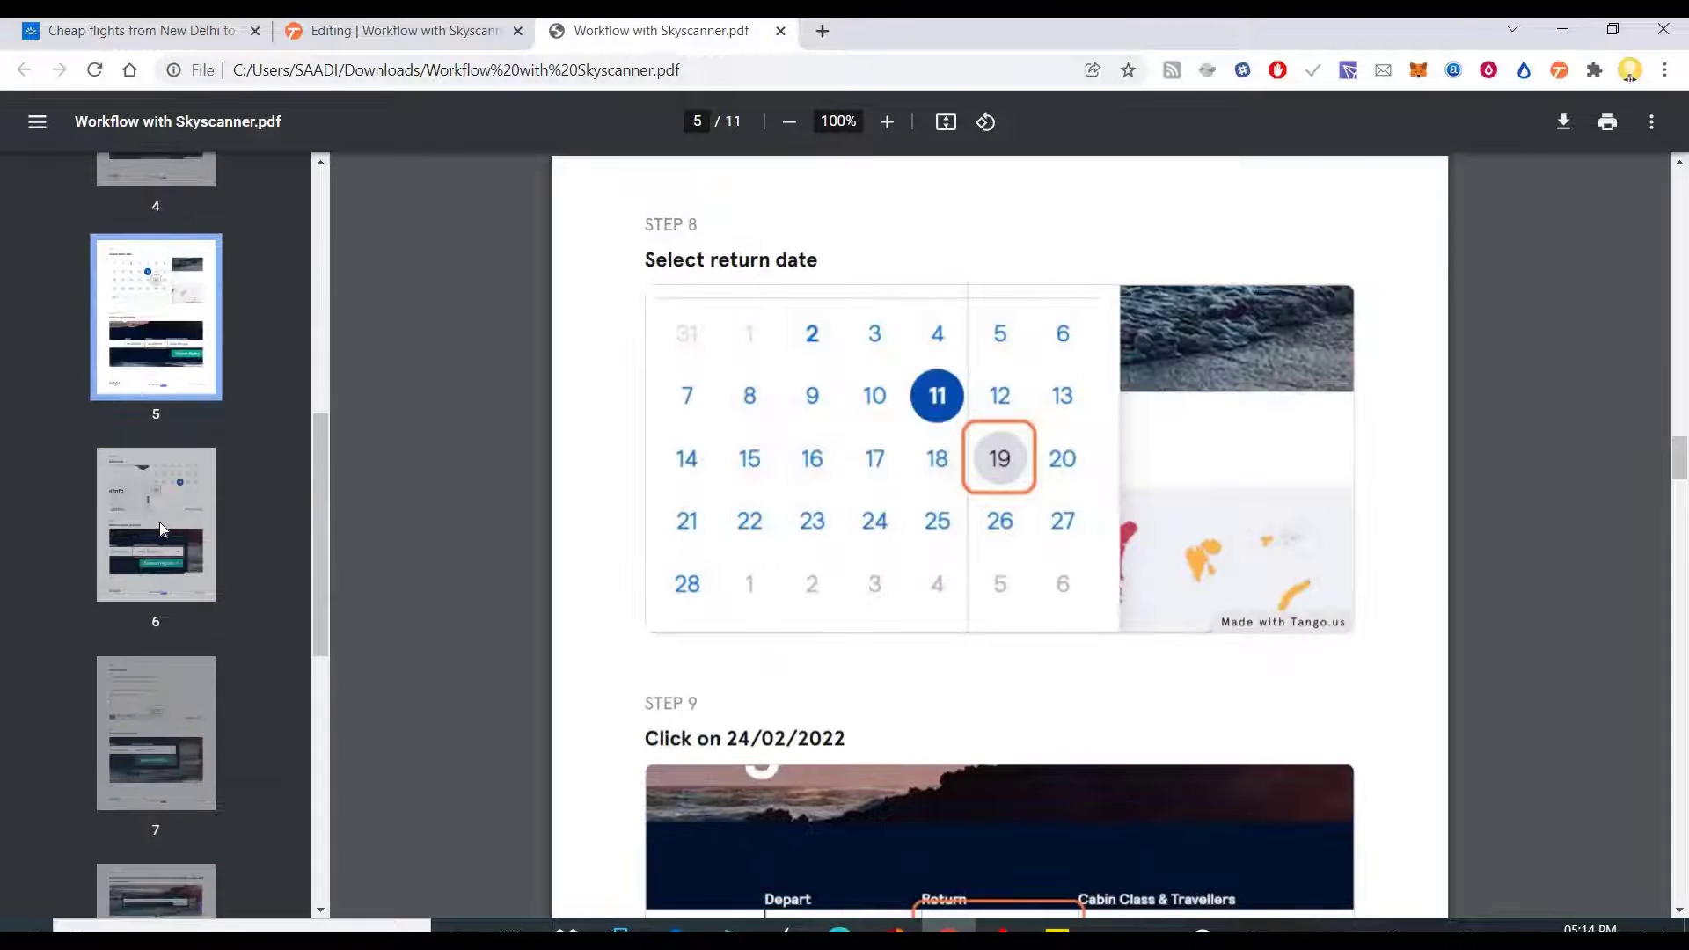
# Step: Examine pages 6 to 10 of the exported PDF, through workflow step 18
pyautogui.click(160, 520)
pyautogui.scroll(-2, 157, 538)
pyautogui.press('Down')
pyautogui.press('Down')
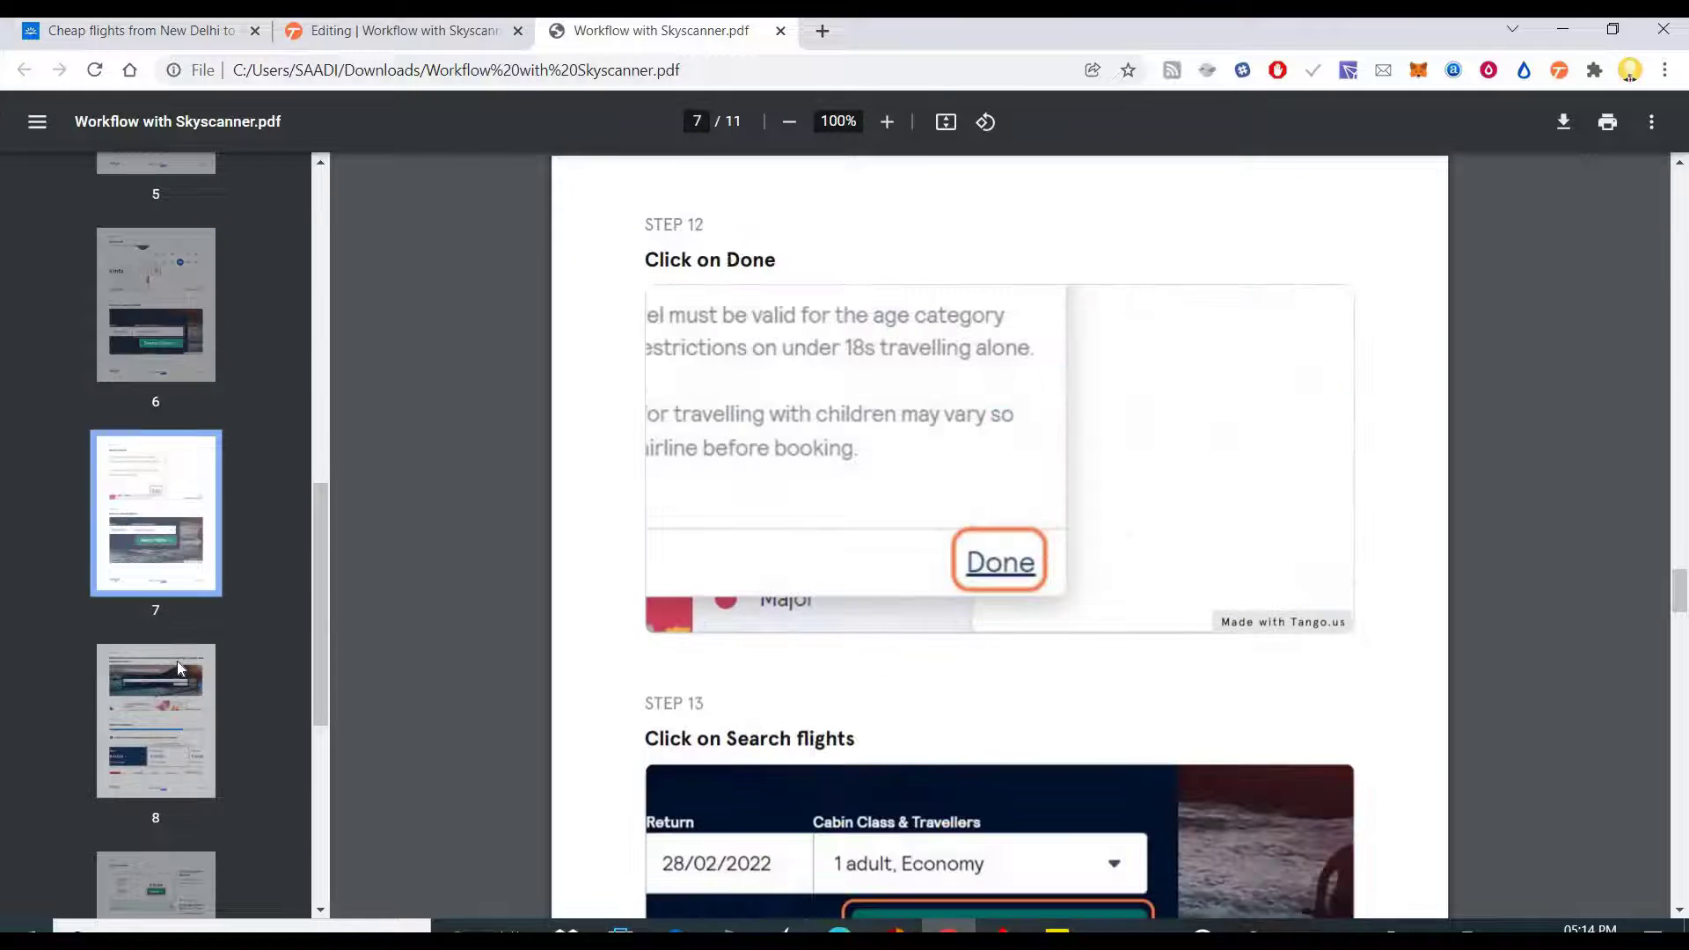
pyautogui.scroll(-3, 171, 510)
pyautogui.scroll(-2, 185, 528)
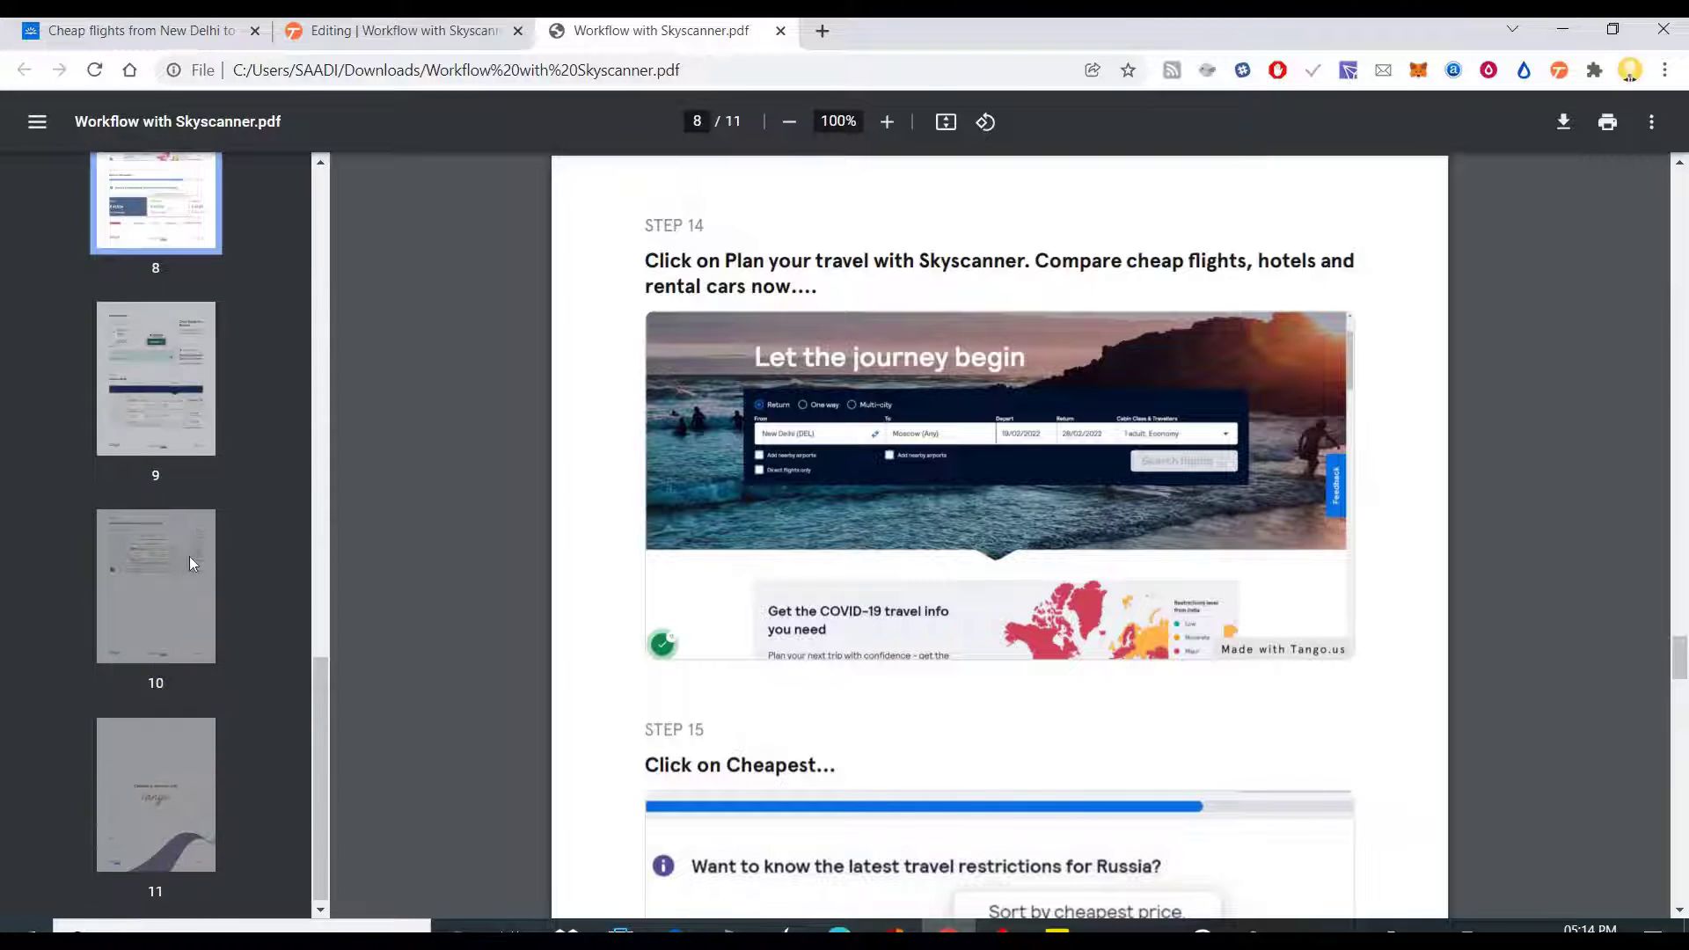
pyautogui.press('Down')
pyautogui.press('Down')
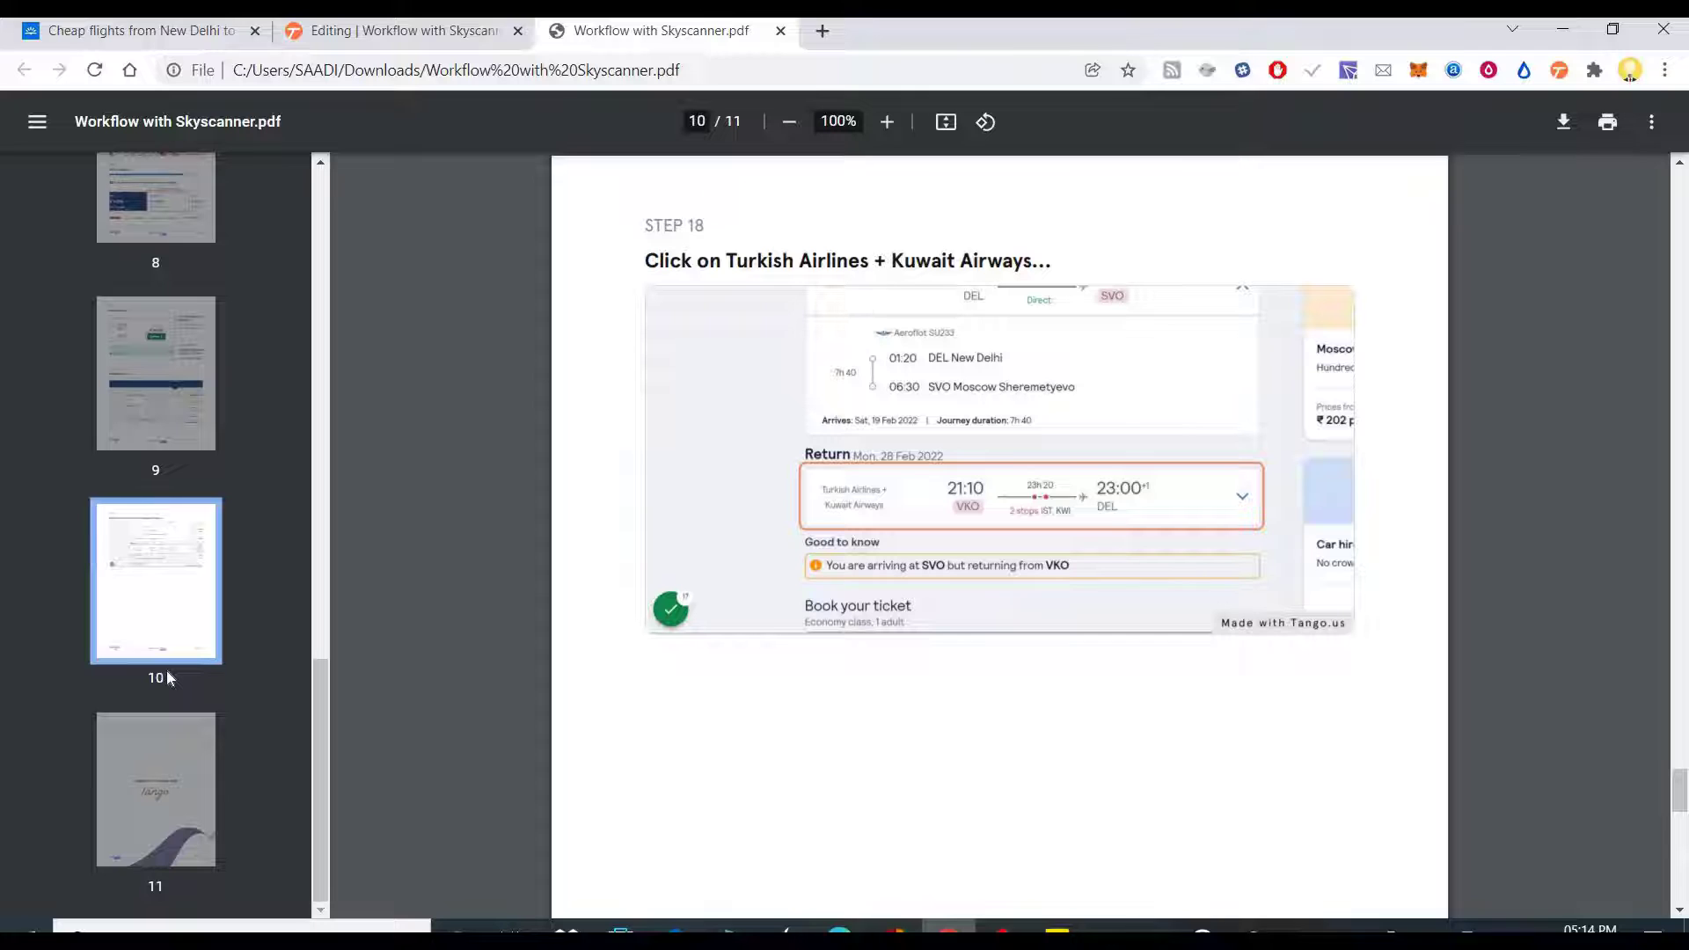